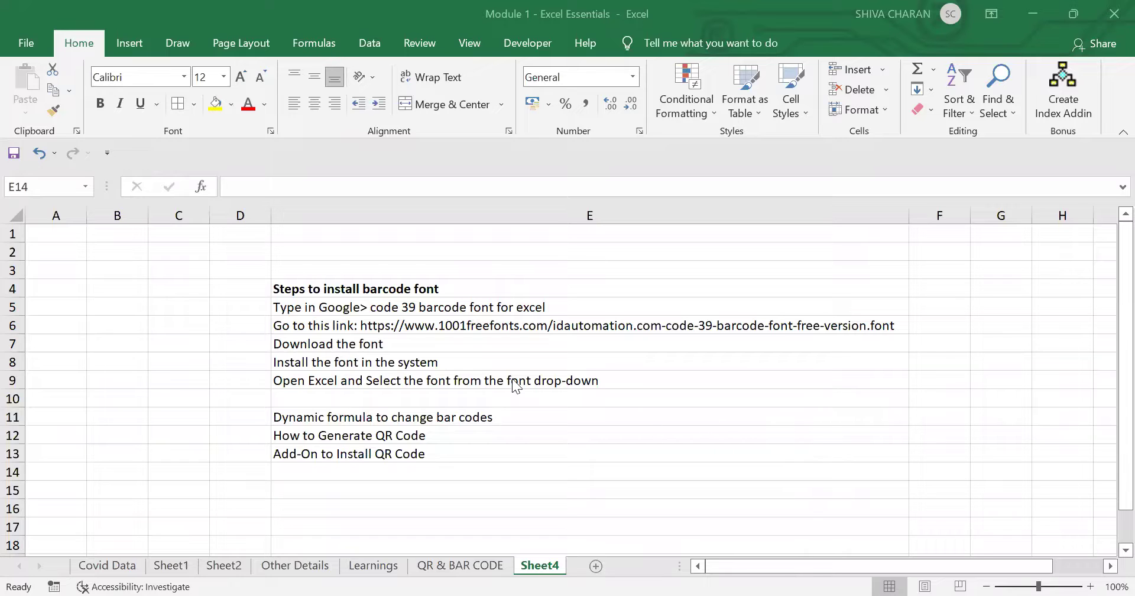
Step: Bold the search phrase "code 39 barcode font for excel" within the text of cell E5
left_click(532, 466)
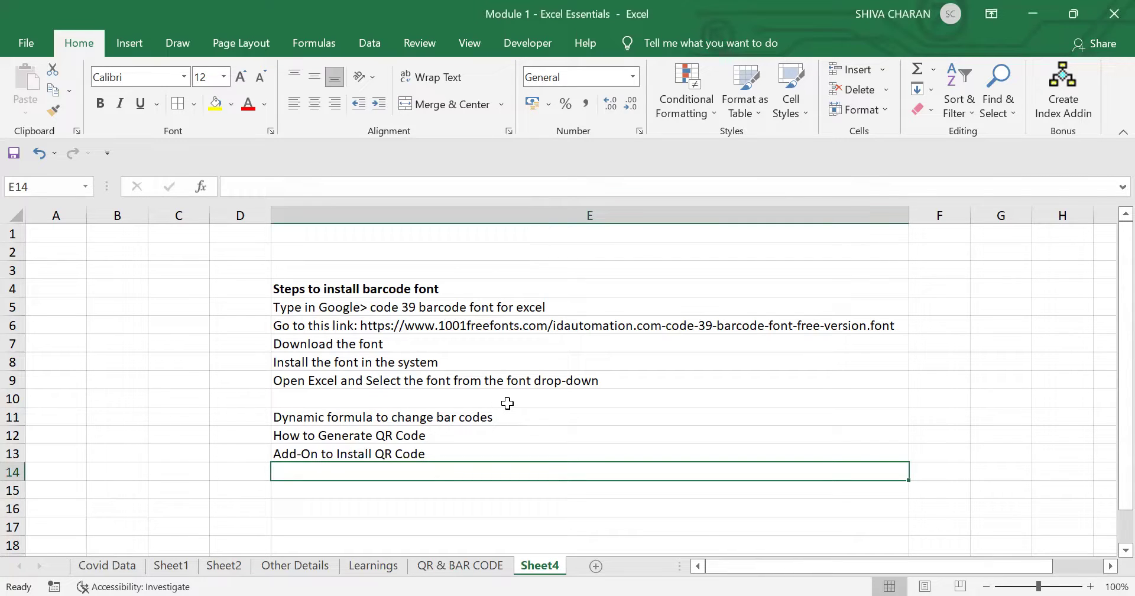
left_click_drag(382, 308, 381, 382)
left_click(370, 306)
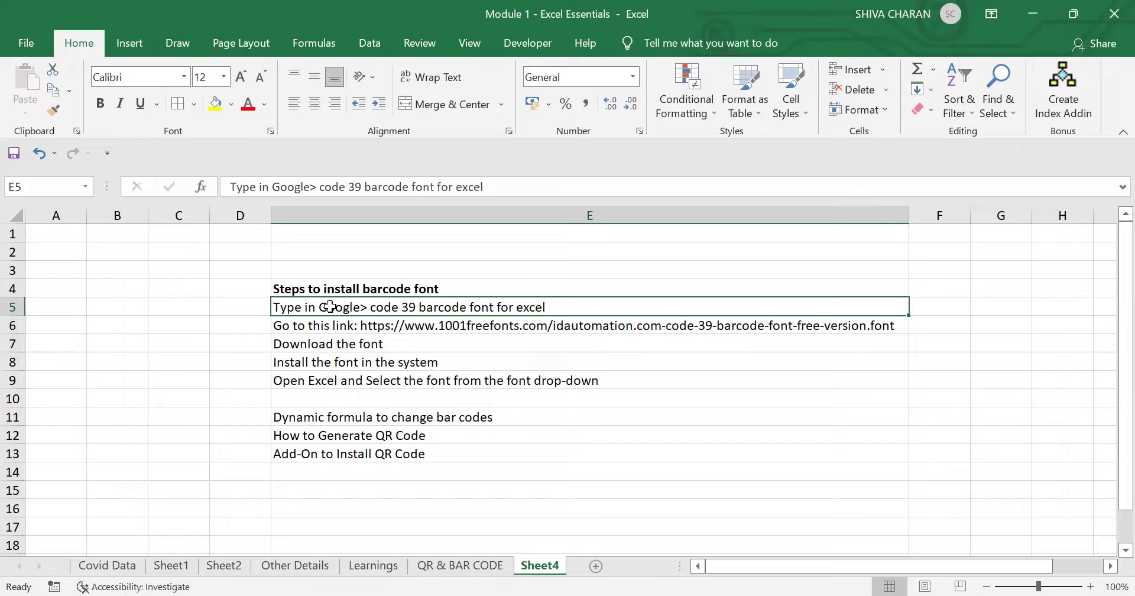
double_click(373, 307)
left_click_drag(372, 307, 568, 317)
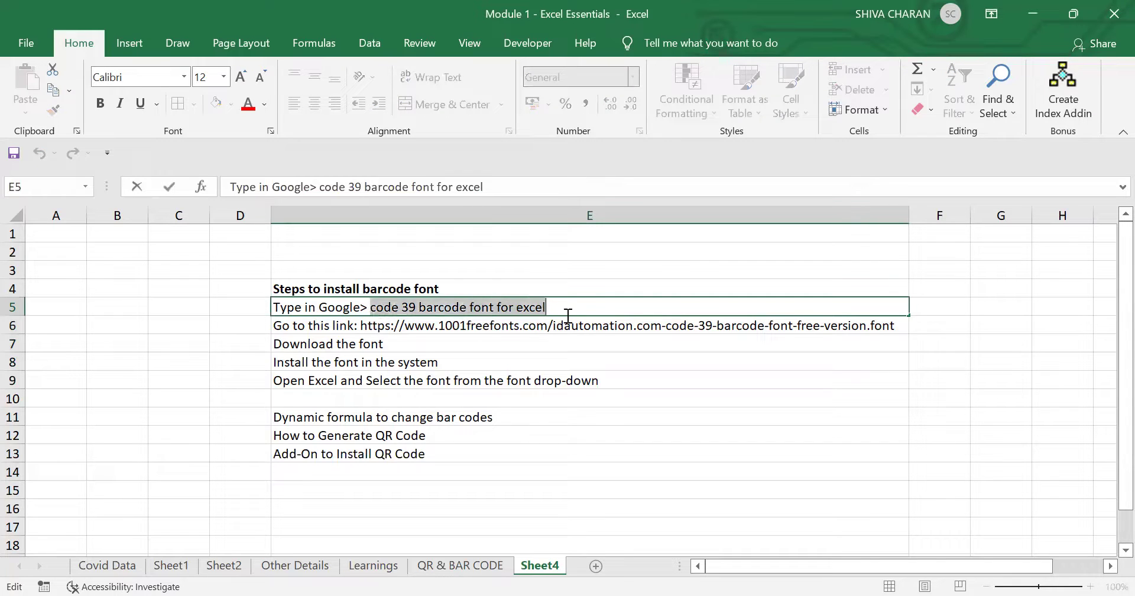
key("ctrl+b")
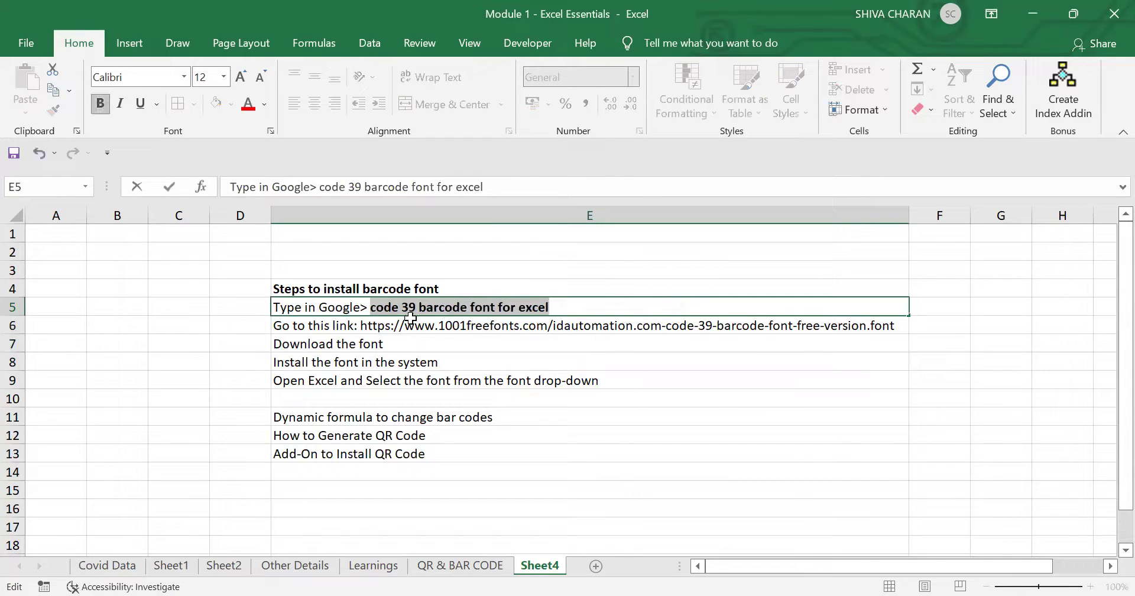
left_click(390, 308)
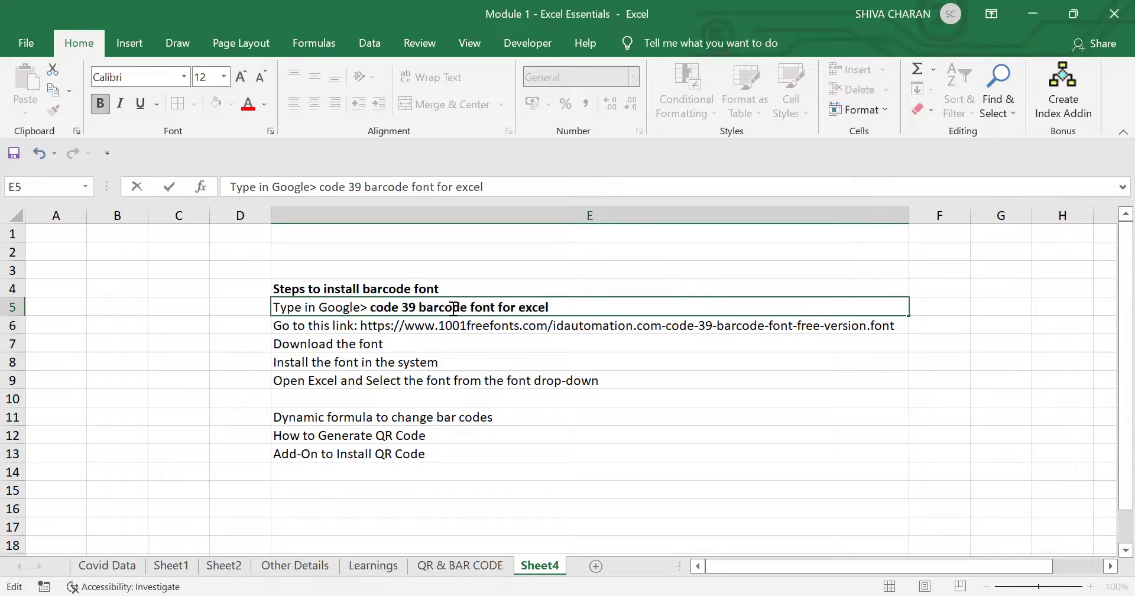
left_click(496, 324)
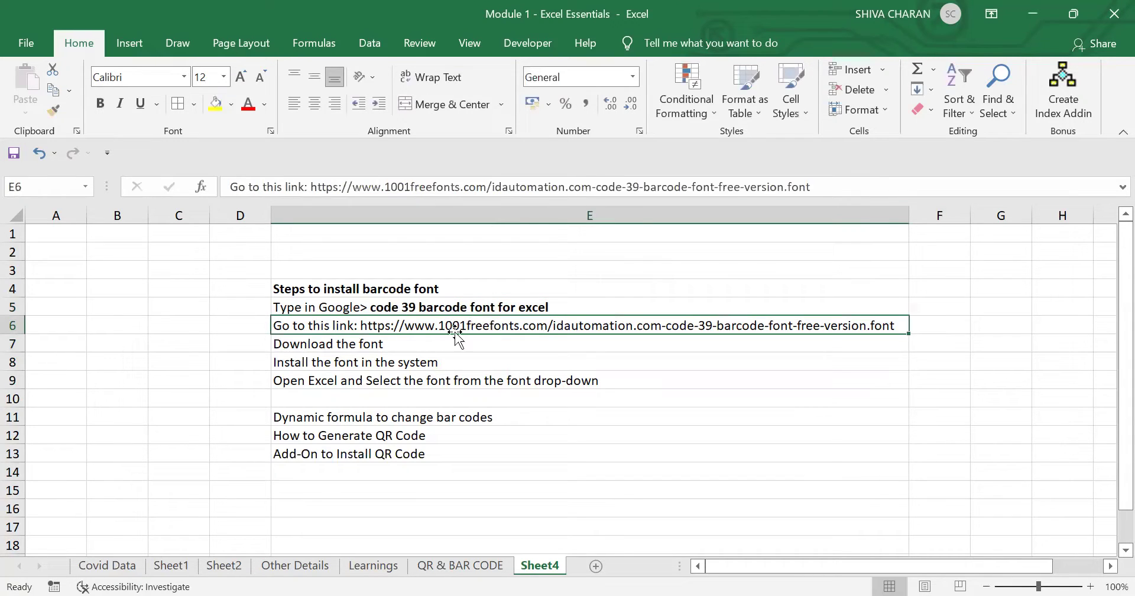
Step: Read through the barcode font installation steps in E4:E9, including the download link in E6
double_click(362, 326)
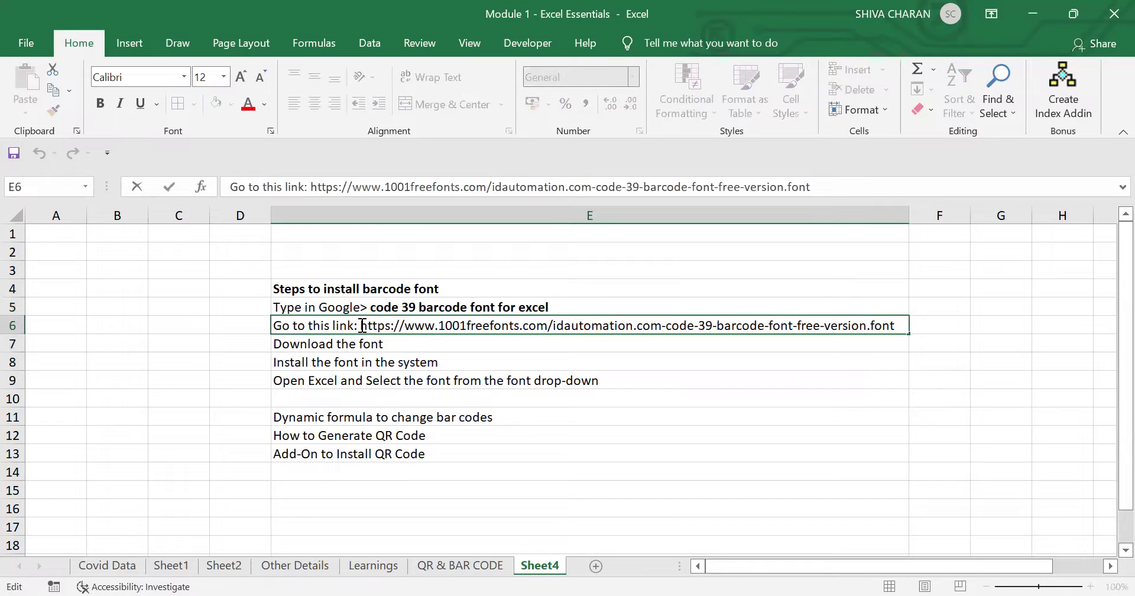
left_click_drag(360, 326, 895, 341)
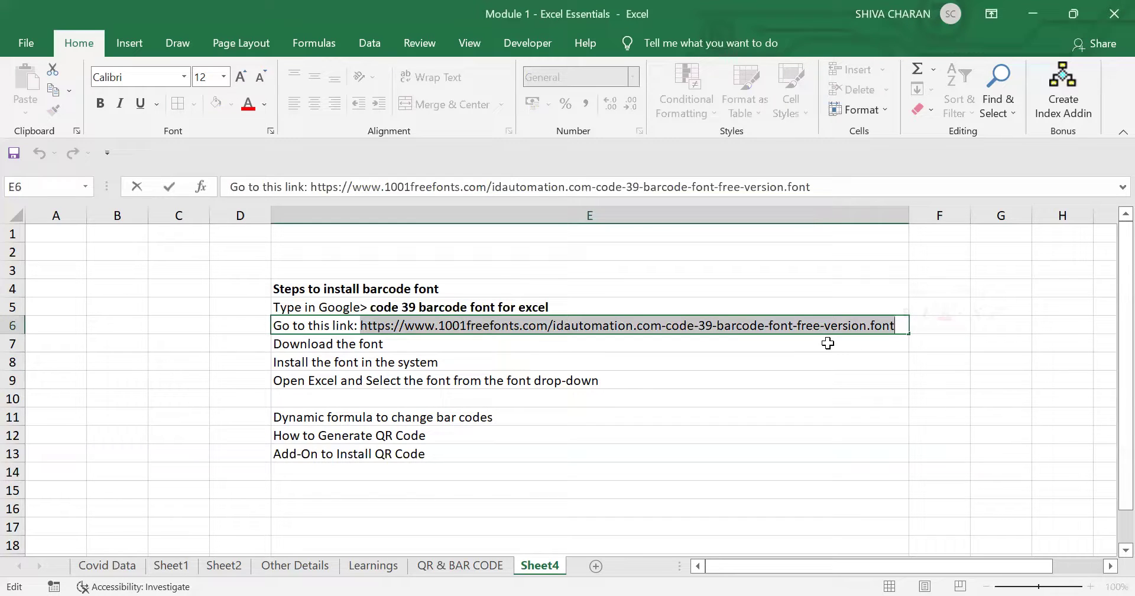
left_click(828, 343)
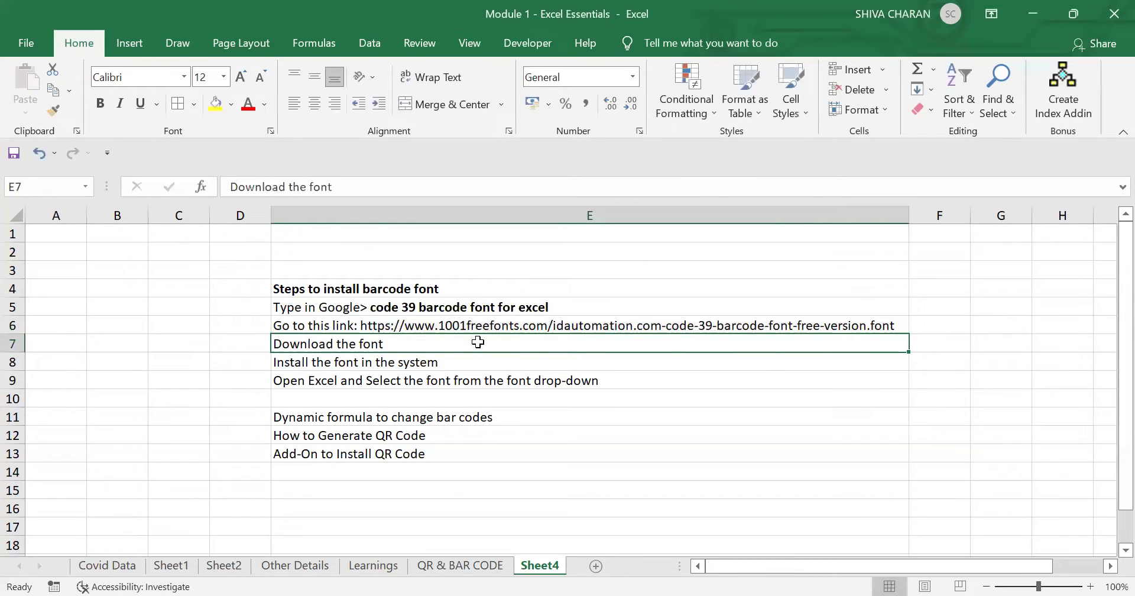
left_click(471, 362)
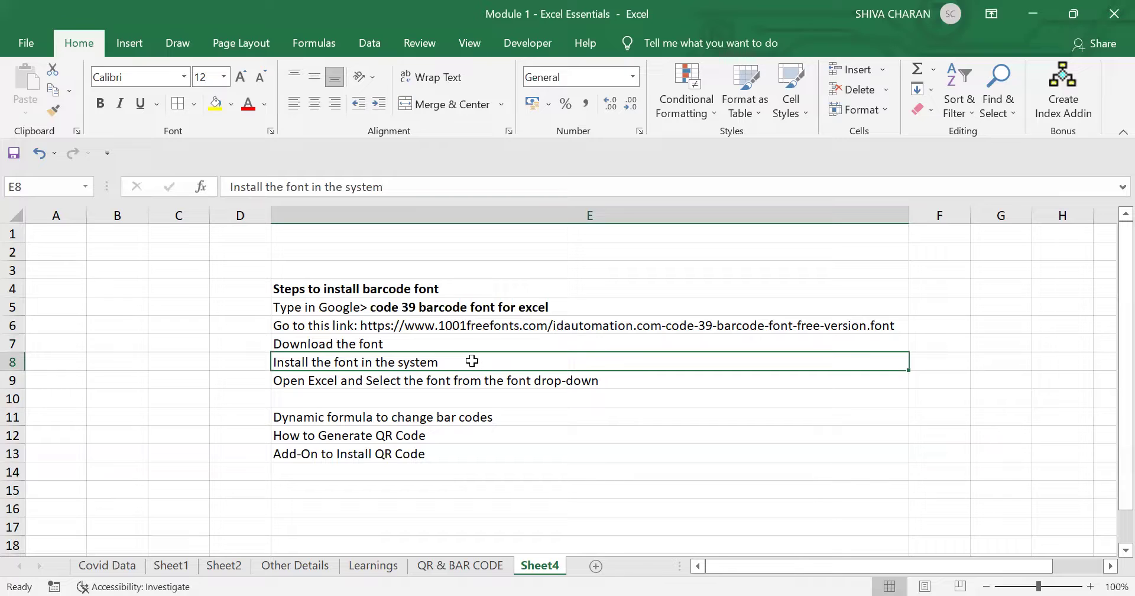
left_click(515, 380)
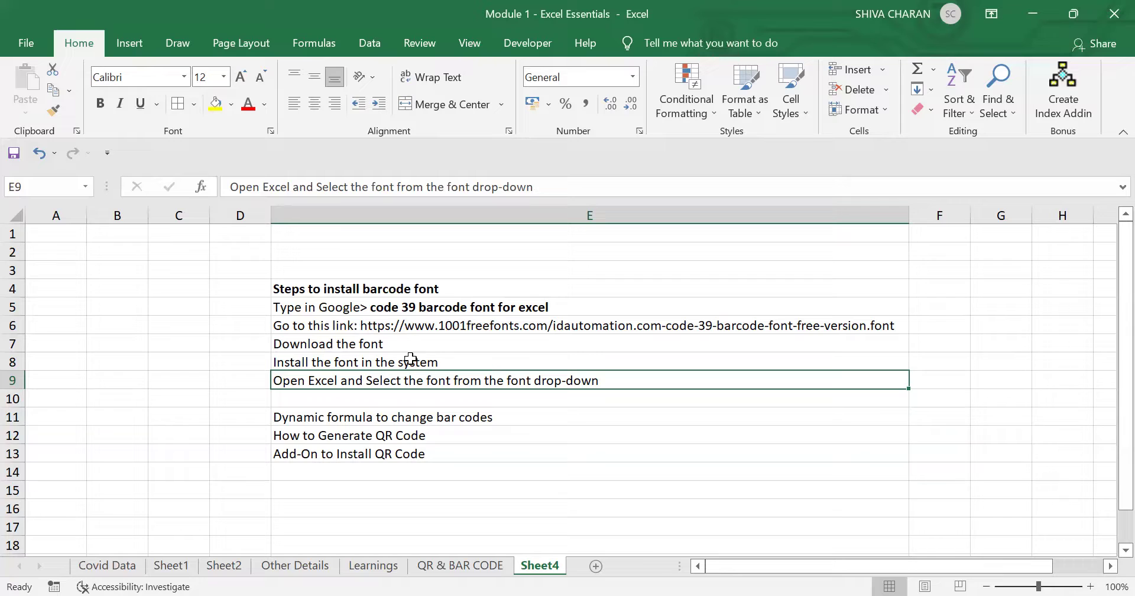
left_click(452, 288)
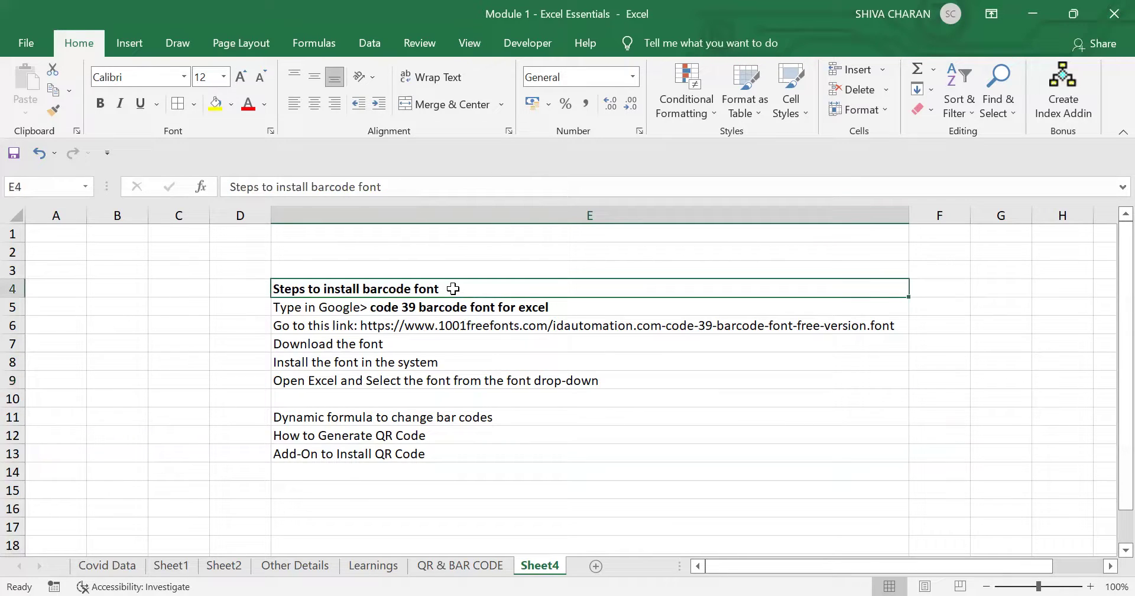
left_click_drag(453, 289, 477, 378)
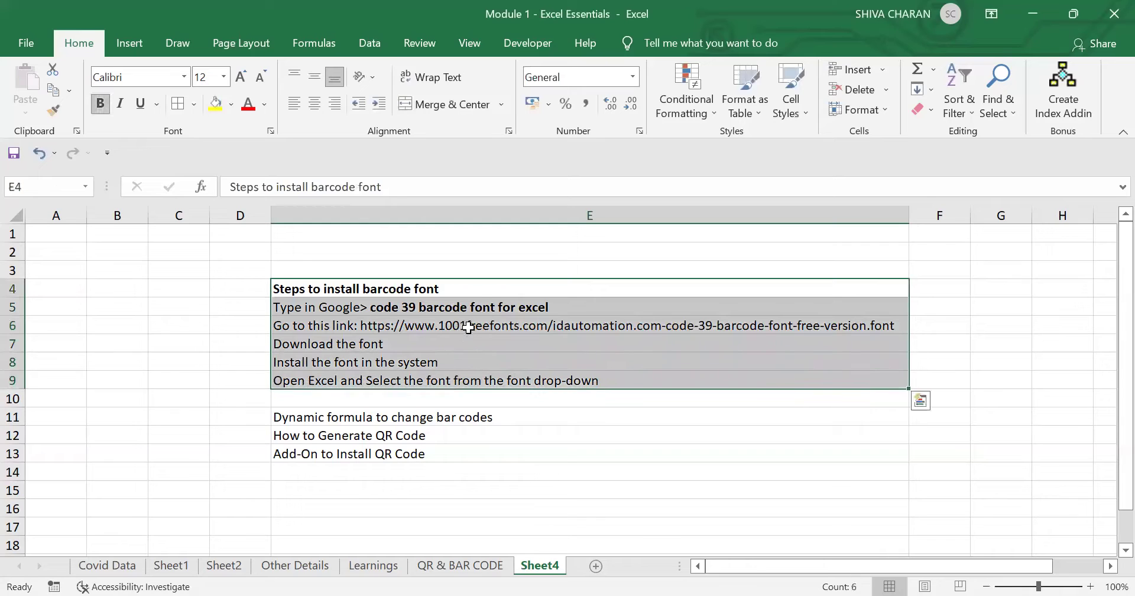
left_click(486, 291)
left_click(493, 305)
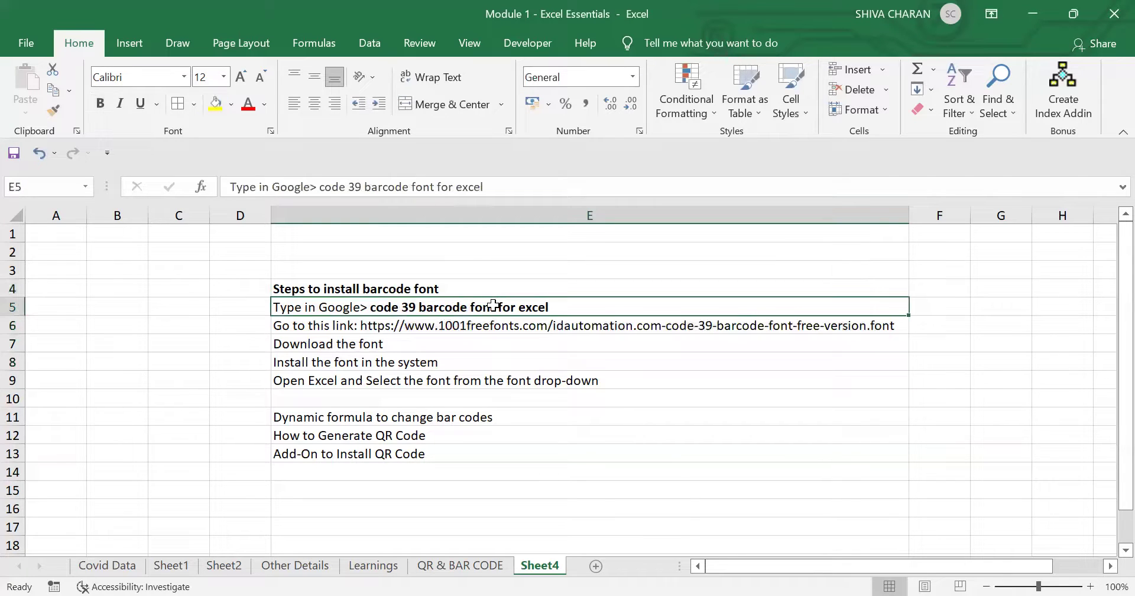
left_click(473, 503)
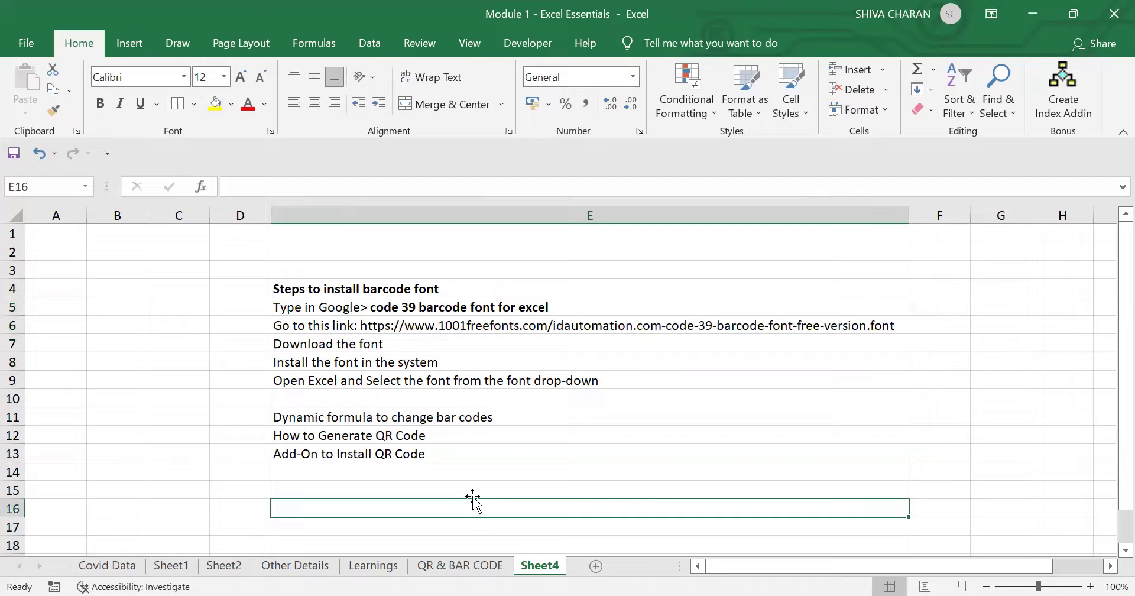
Step: Review the dynamic bar code formula and QR code topics listed in E11:E13
left_click(514, 415)
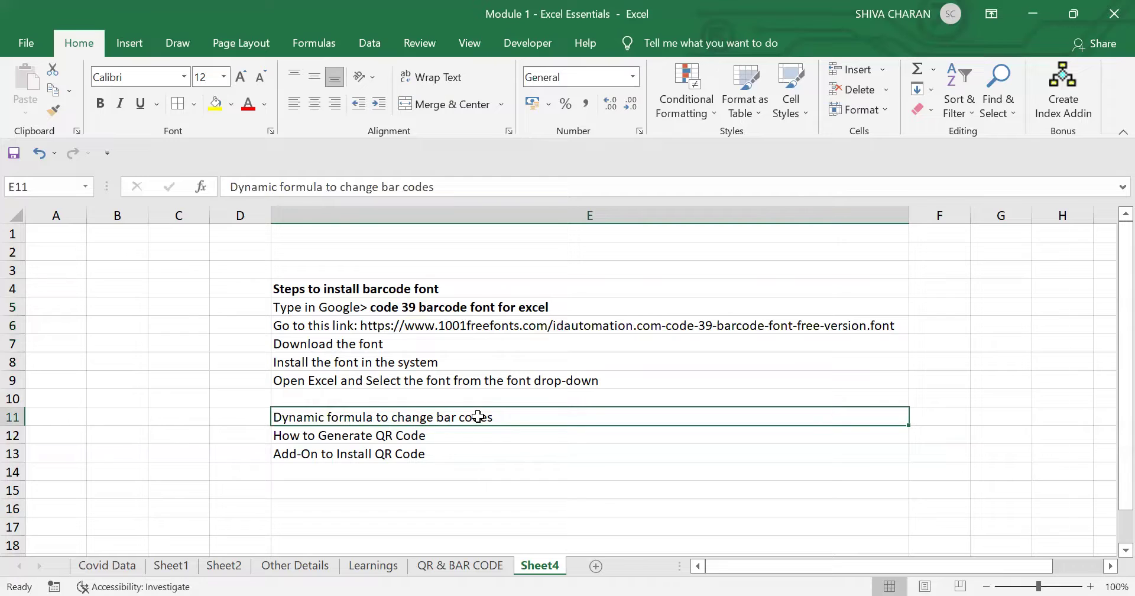
left_click(489, 435)
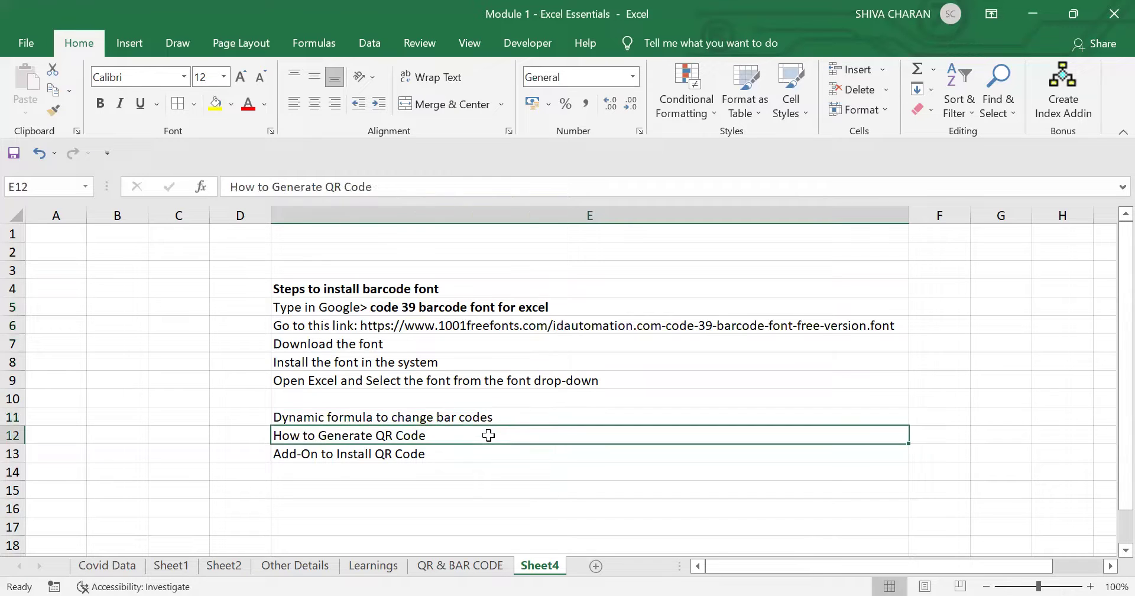
left_click(442, 453)
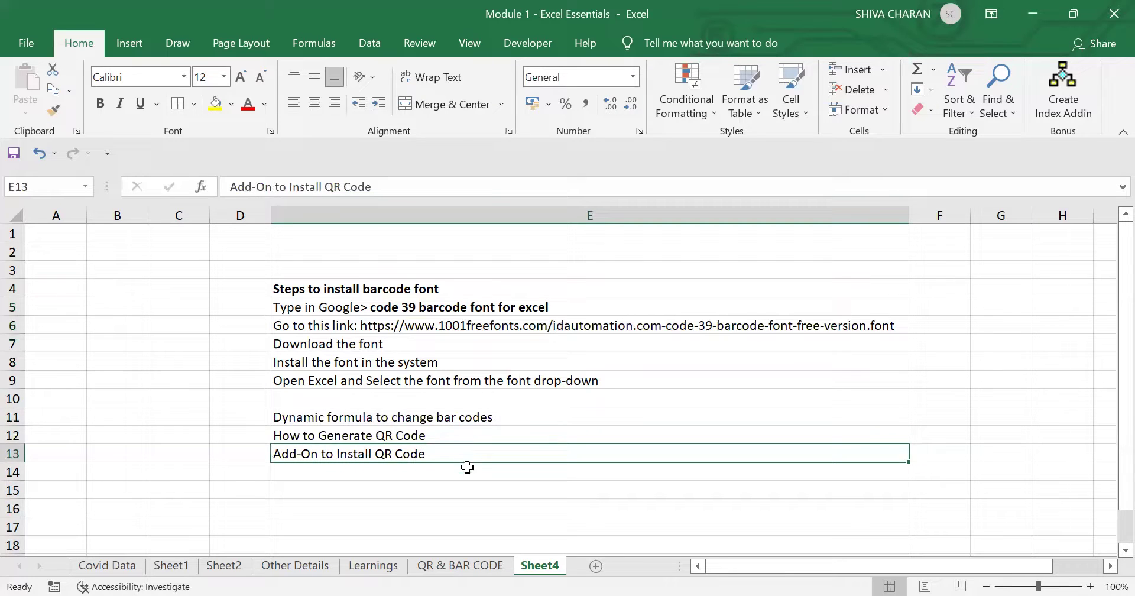
left_click_drag(514, 422, 523, 454)
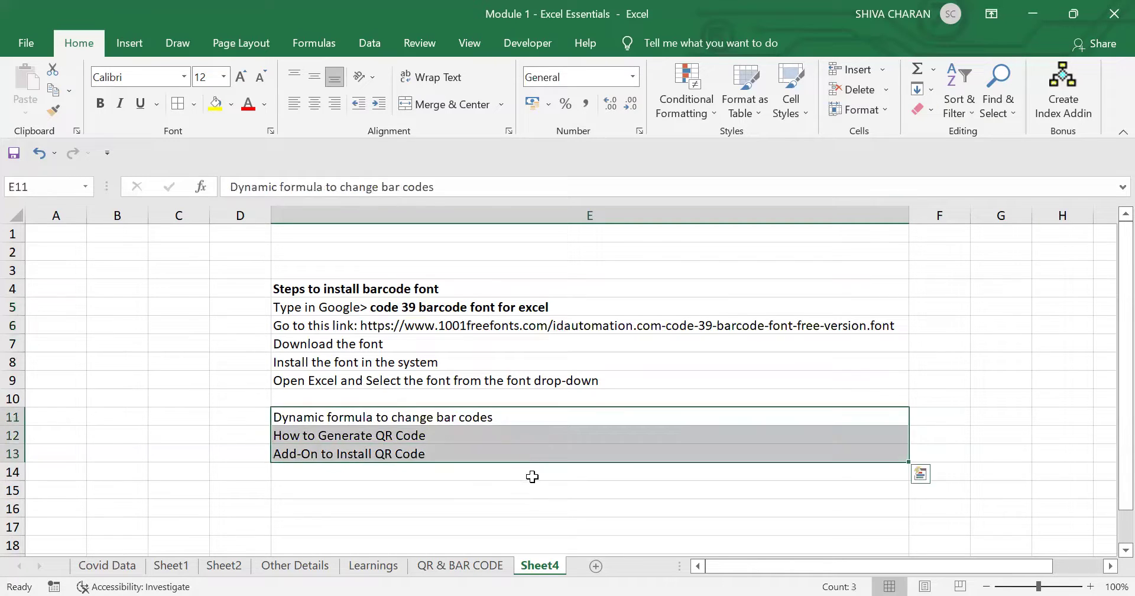
left_click(535, 486)
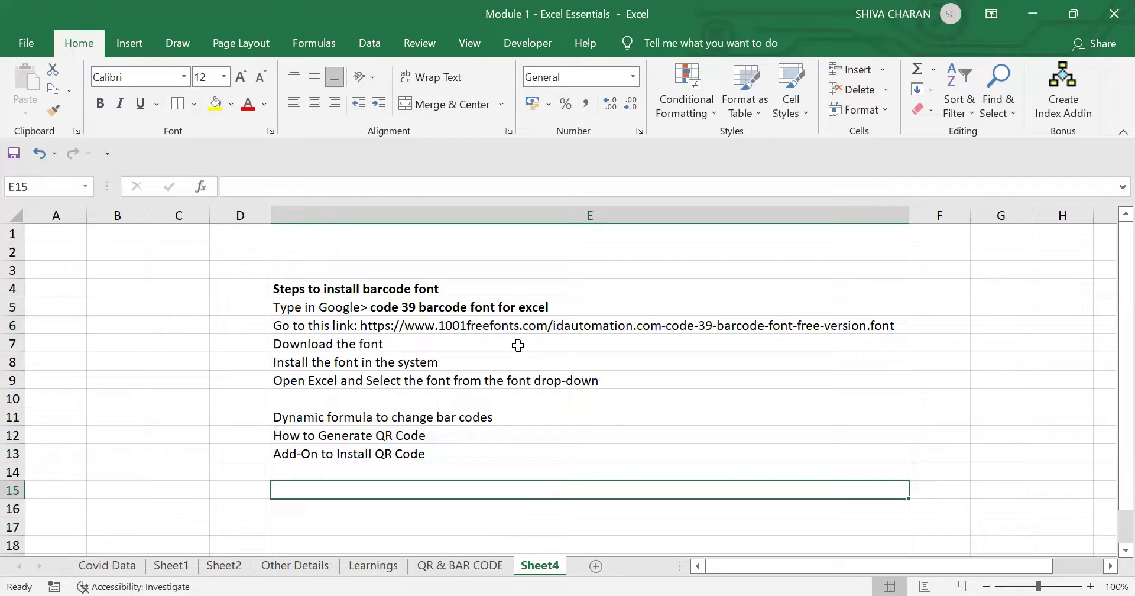
left_click(470, 326)
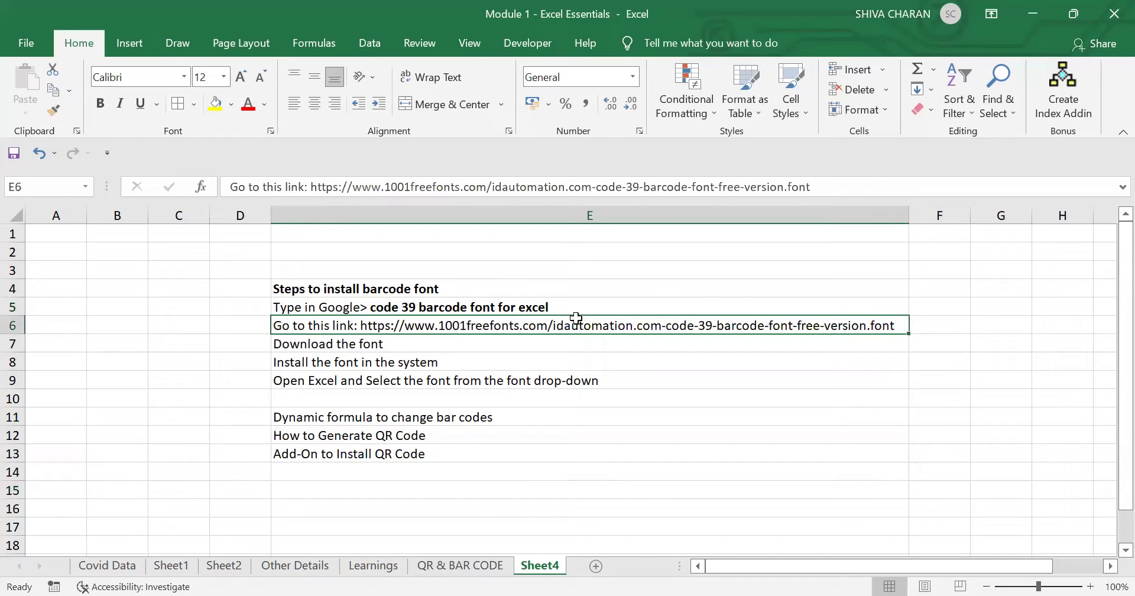
left_click(532, 510)
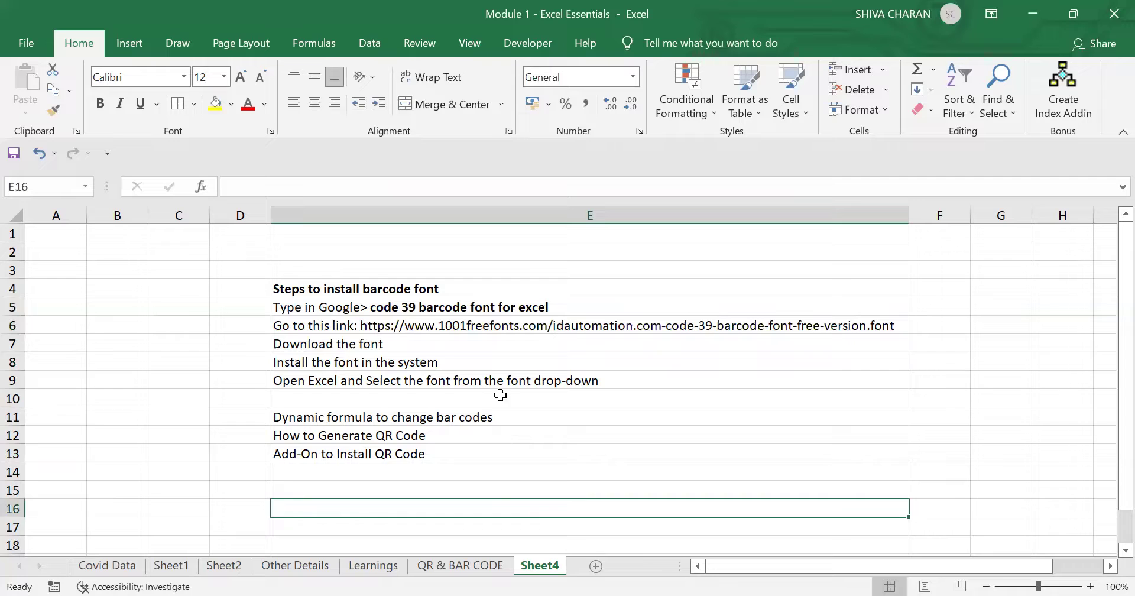
Step: Open the QR & BAR CODE sheet and look over its QR code and bar code tables
left_click(473, 566)
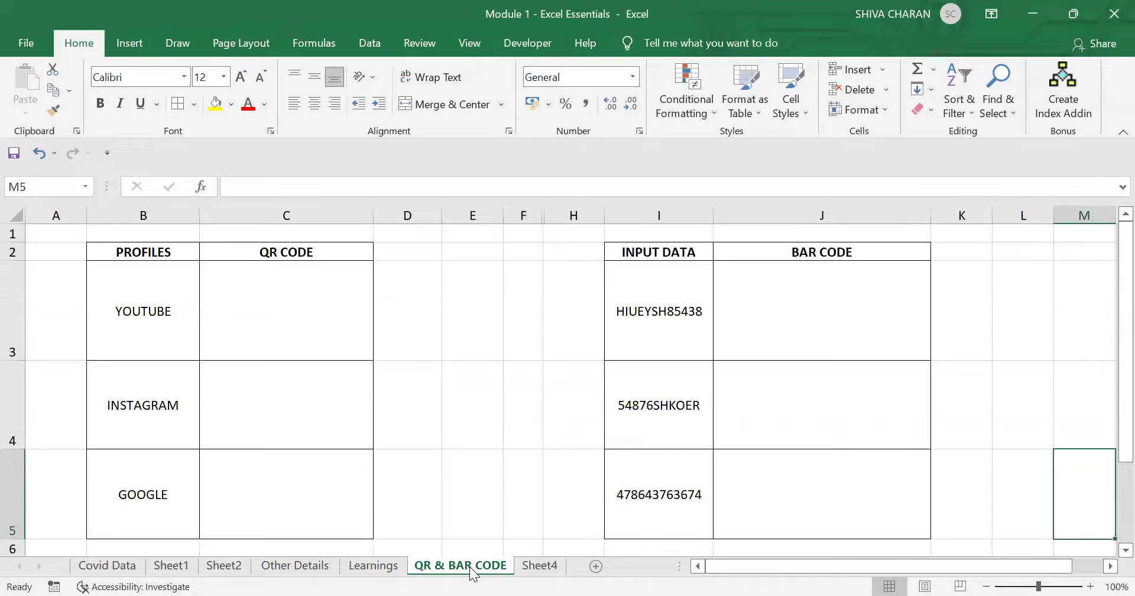
left_click(467, 373)
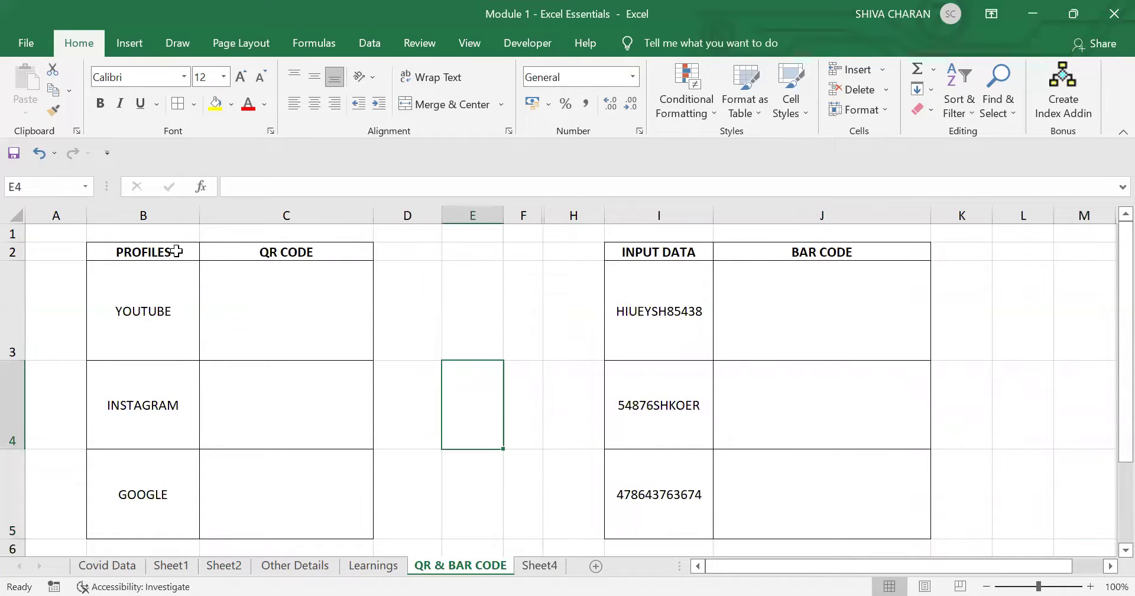
mouse_move(175, 251)
left_mouse_down()
mouse_move(281, 403)
mouse_move(309, 502)
left_mouse_up()
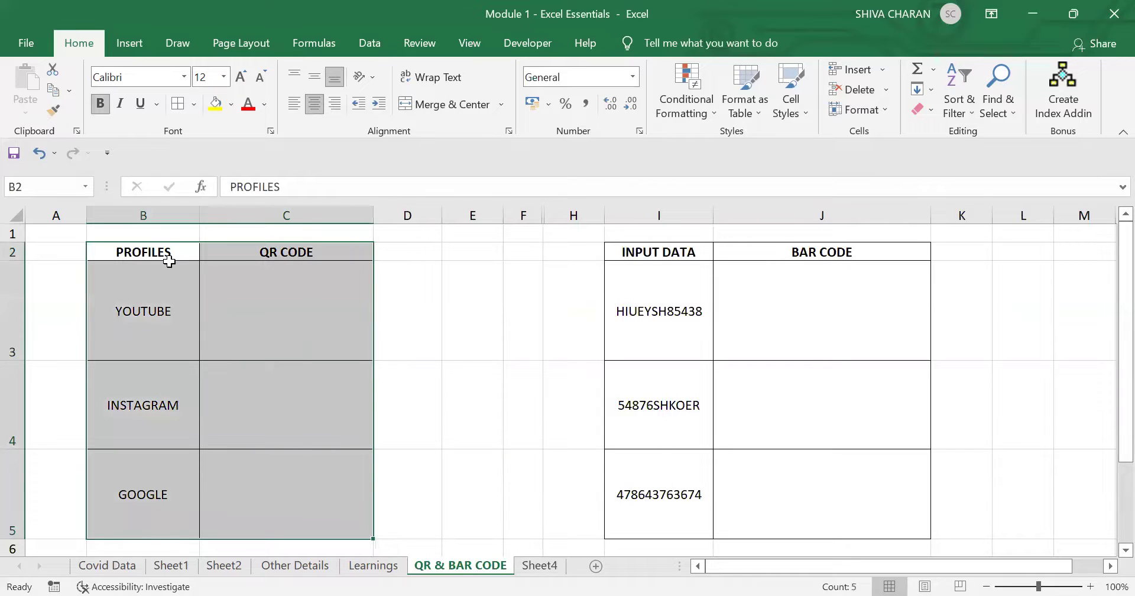
left_click(267, 262)
left_click(763, 244)
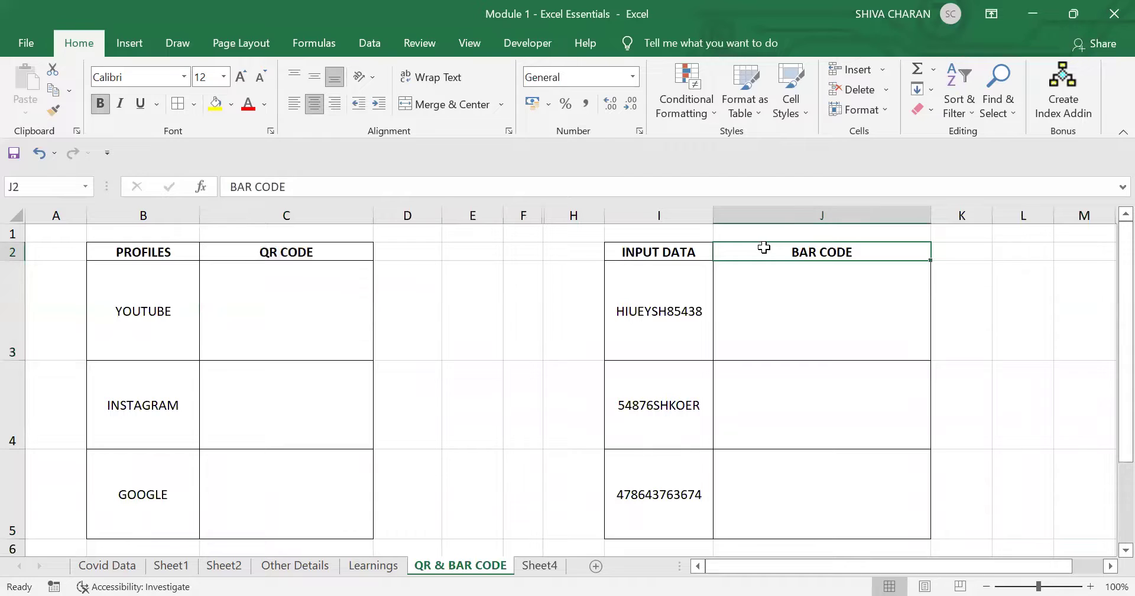
left_click(850, 320)
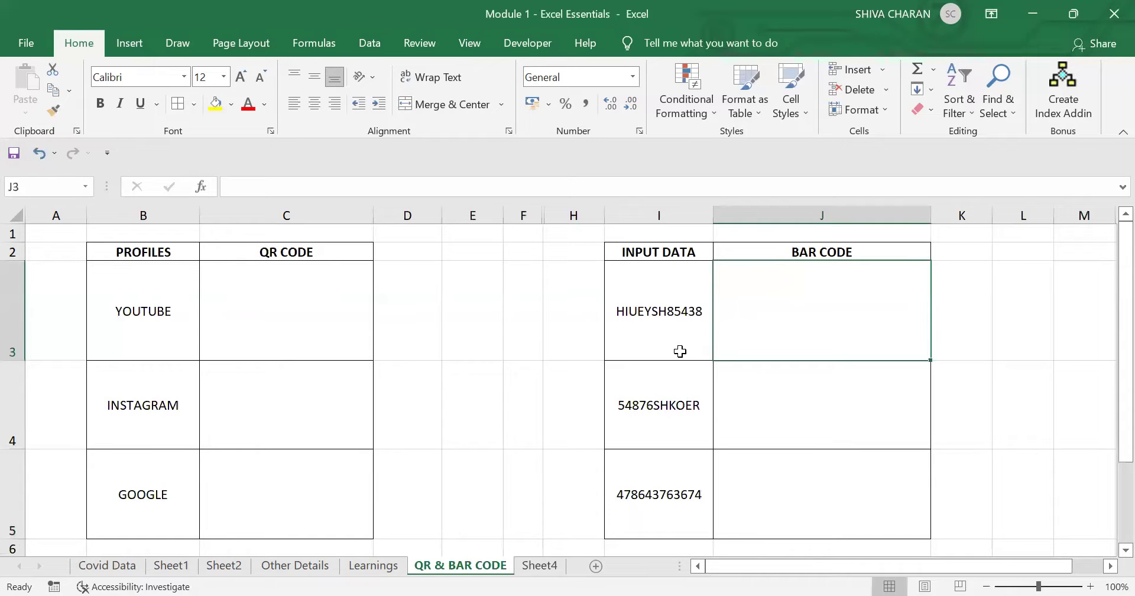
Step: Examine the input data entries in I3:I5 and the adjoining bar code cell J3
left_click_drag(654, 294, 665, 502)
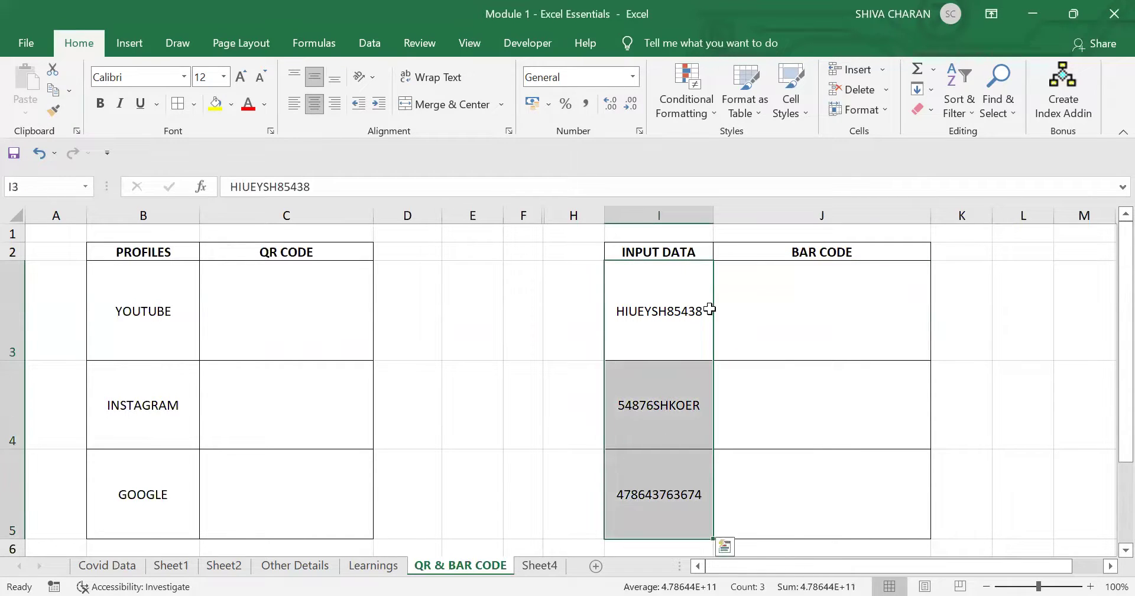
left_click(674, 296)
left_click(671, 426)
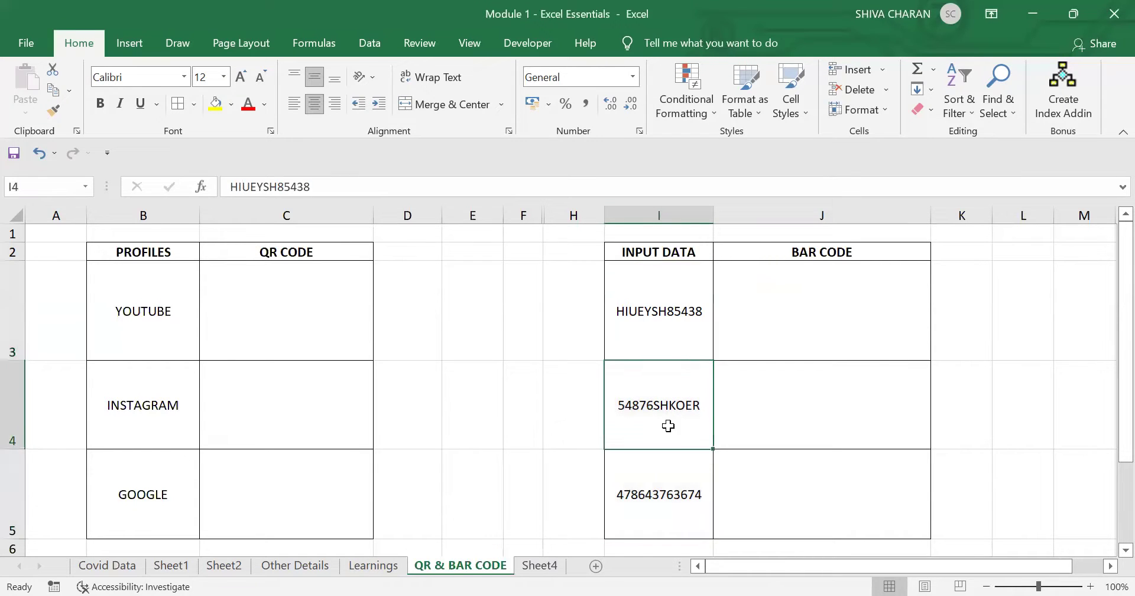
left_click(669, 453)
left_click(681, 286)
left_click(701, 469, "shift")
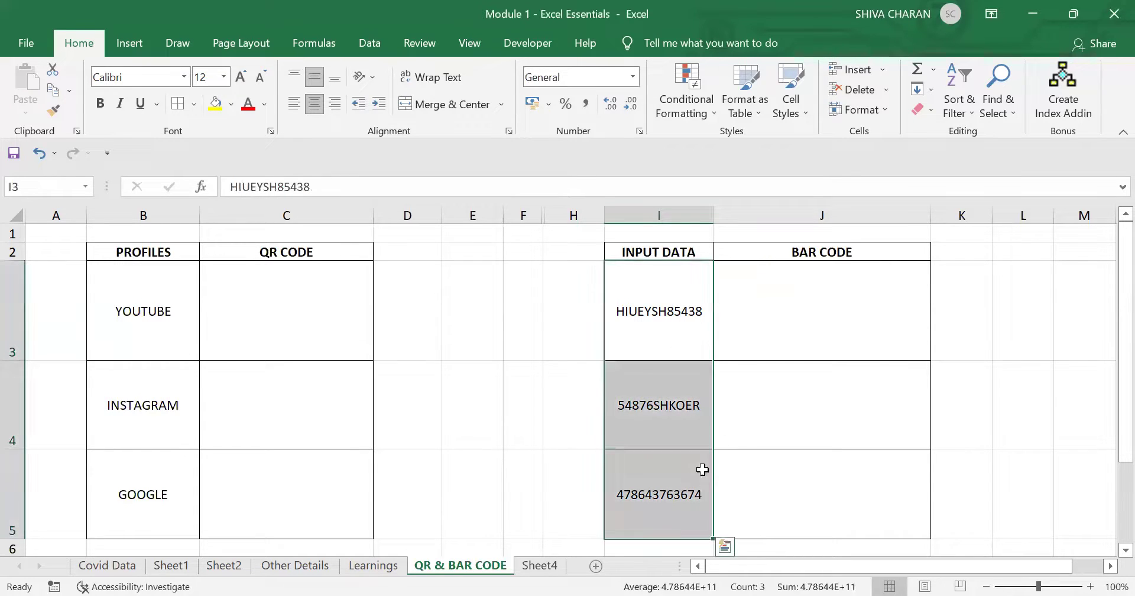
left_click(766, 312)
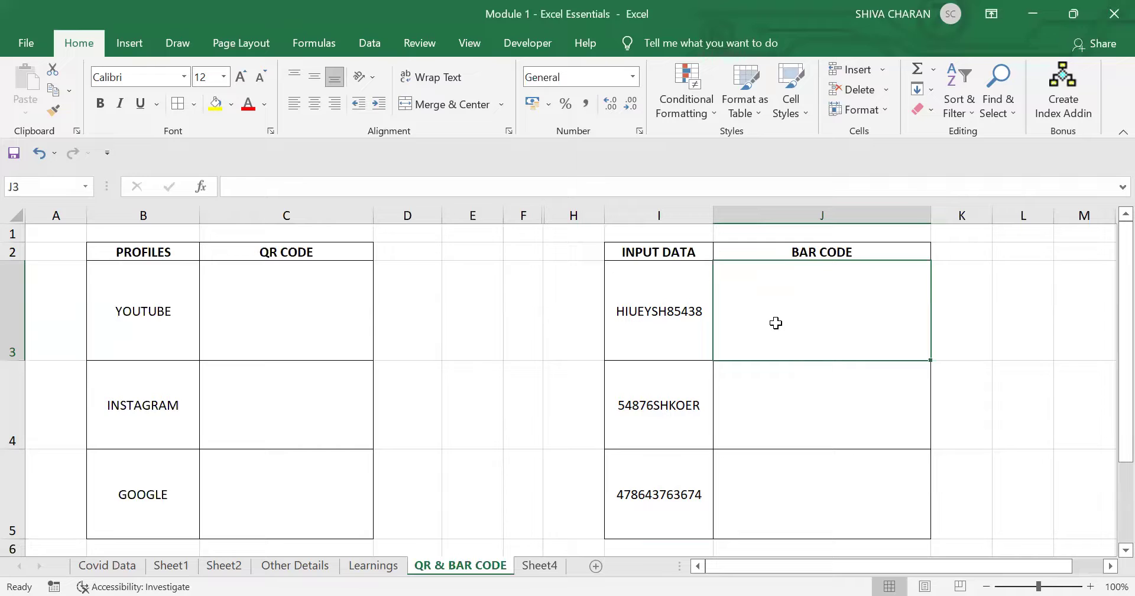
Step: Set the font of input data cell I3 to the free IDAutomationHC39M barcode font
left_click(659, 348)
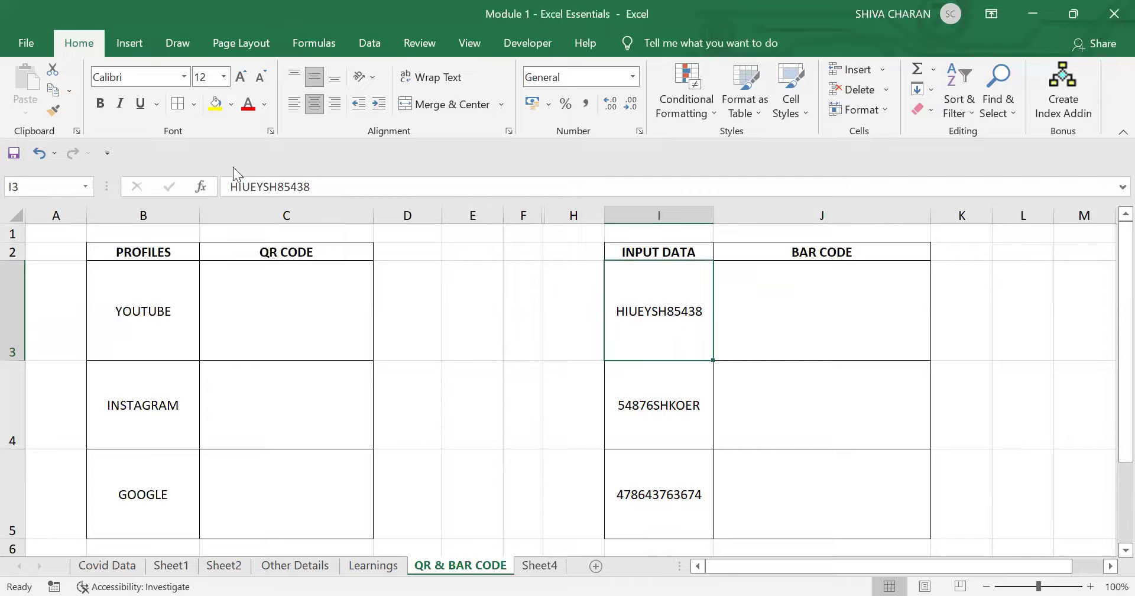
left_click(184, 79)
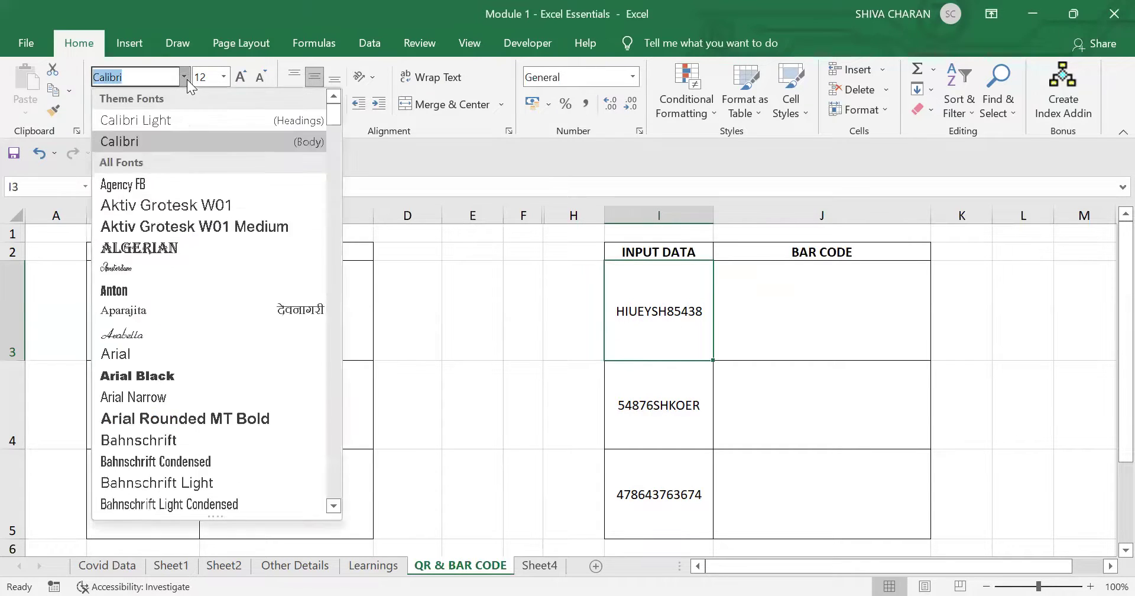
type("I")
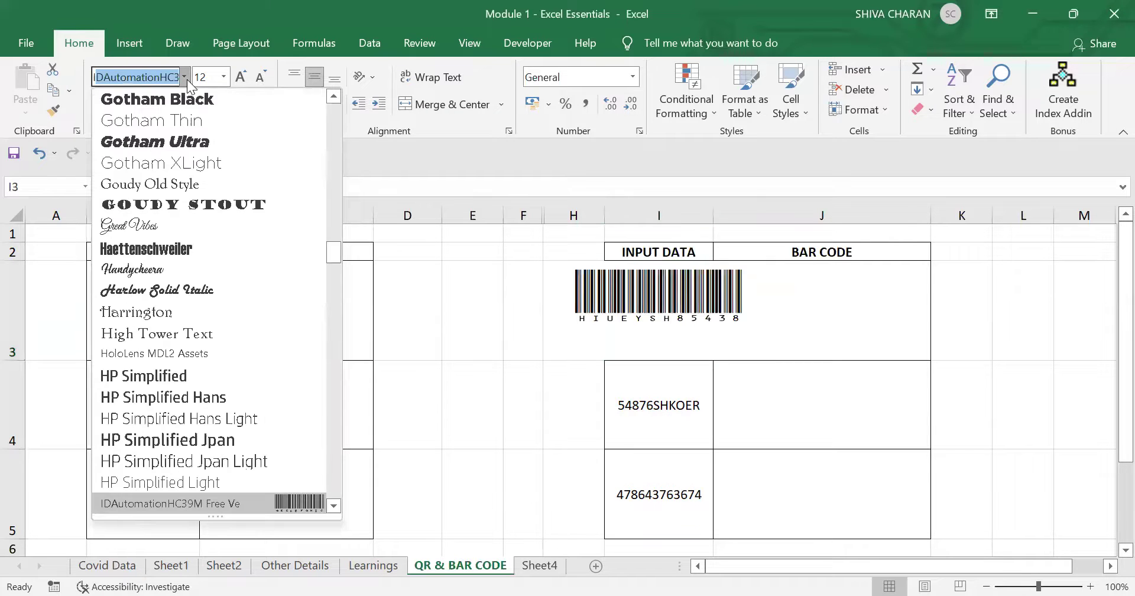
type("D")
left_click(137, 506)
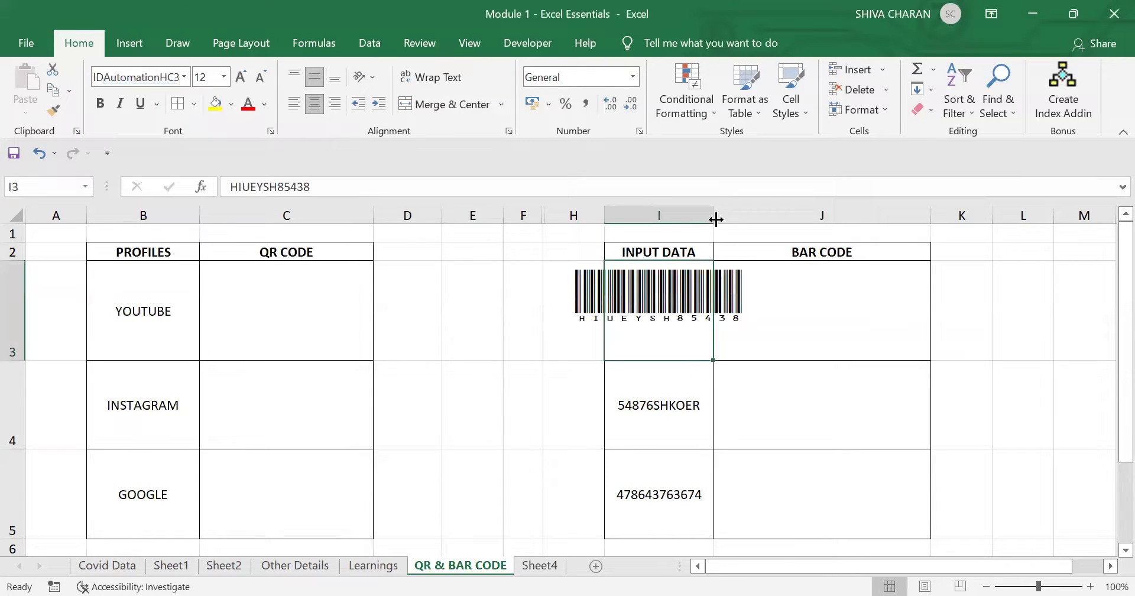
Step: Widen column I so the bar code in I3 fits inside its cell
left_click_drag(714, 216, 782, 216)
left_click(872, 341)
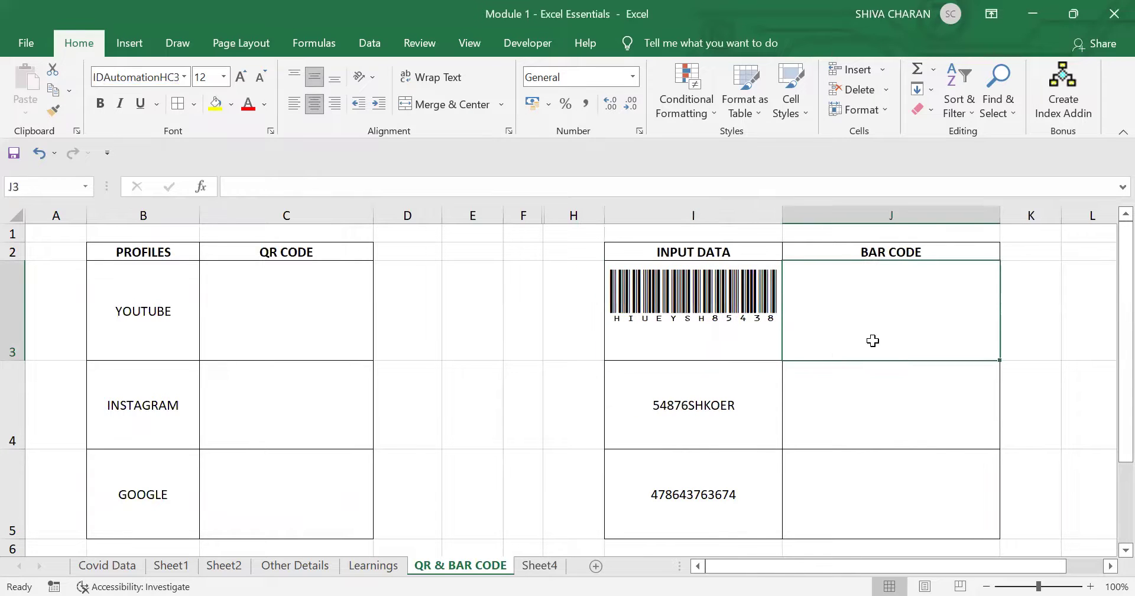
left_click(755, 326)
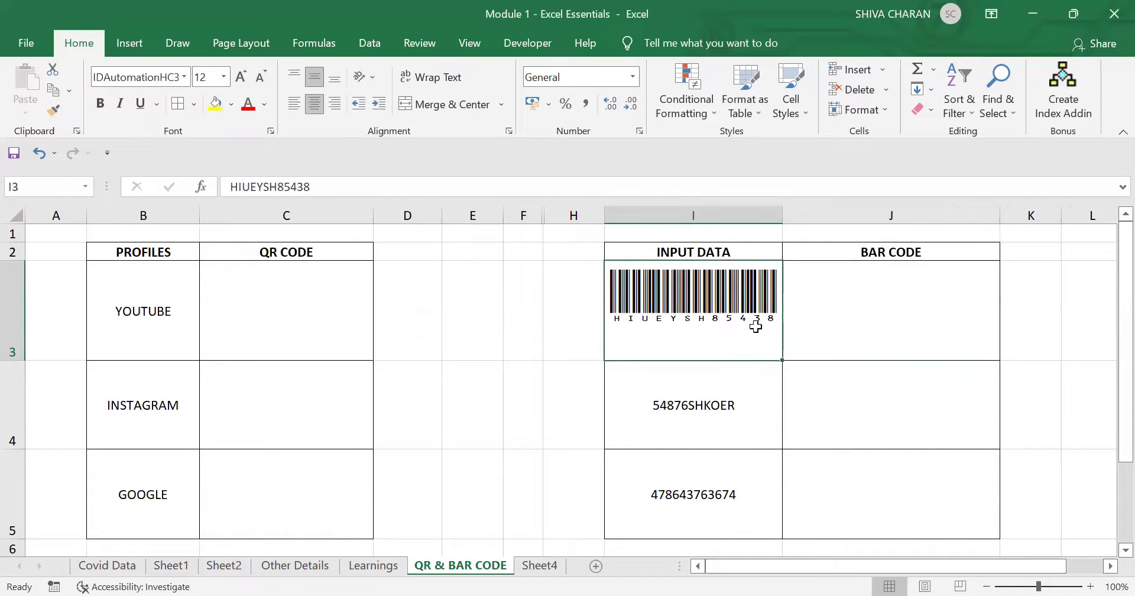
Step: Compare the bar code in I3 with the plain text entry in I4 and the adjoining BAR CODE cells
left_click(737, 409)
double_click(736, 409)
left_click_drag(735, 408, 712, 409)
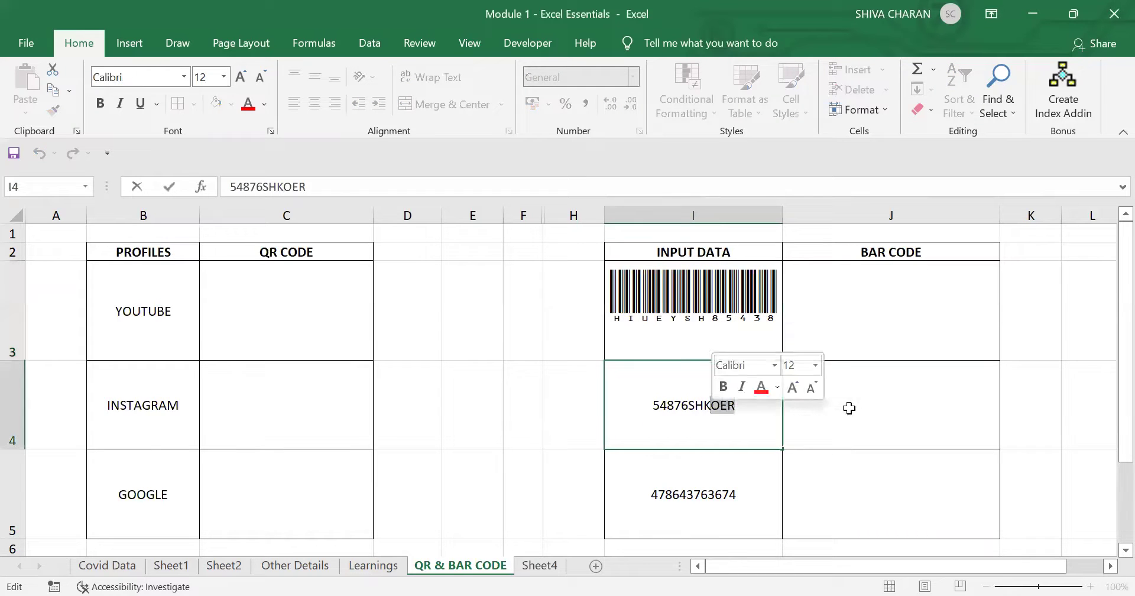
left_click(849, 408)
left_click(736, 404)
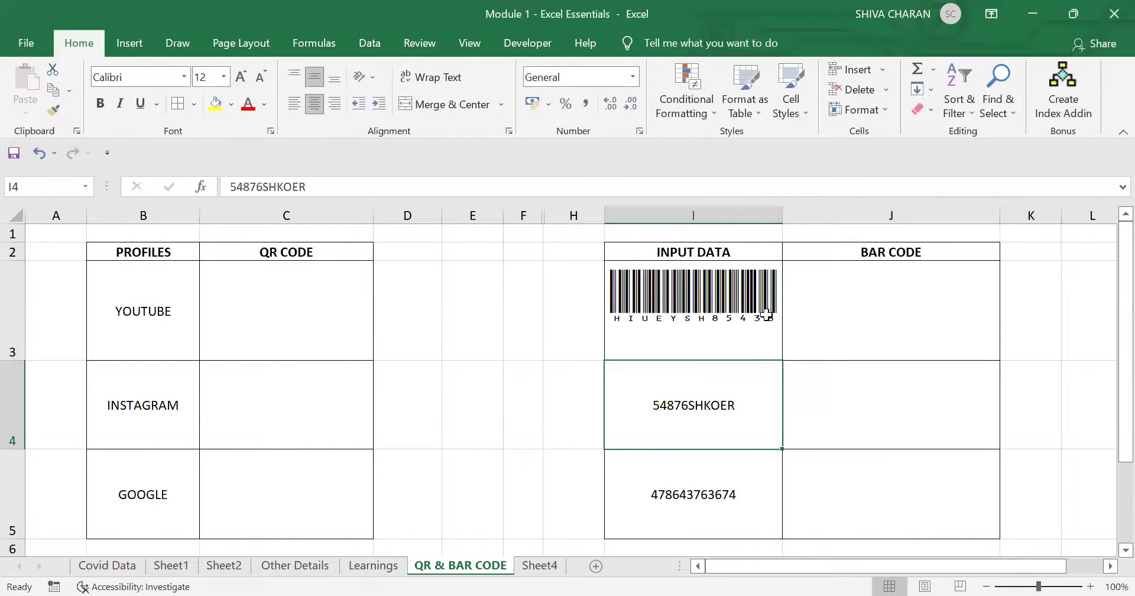
left_click(747, 314)
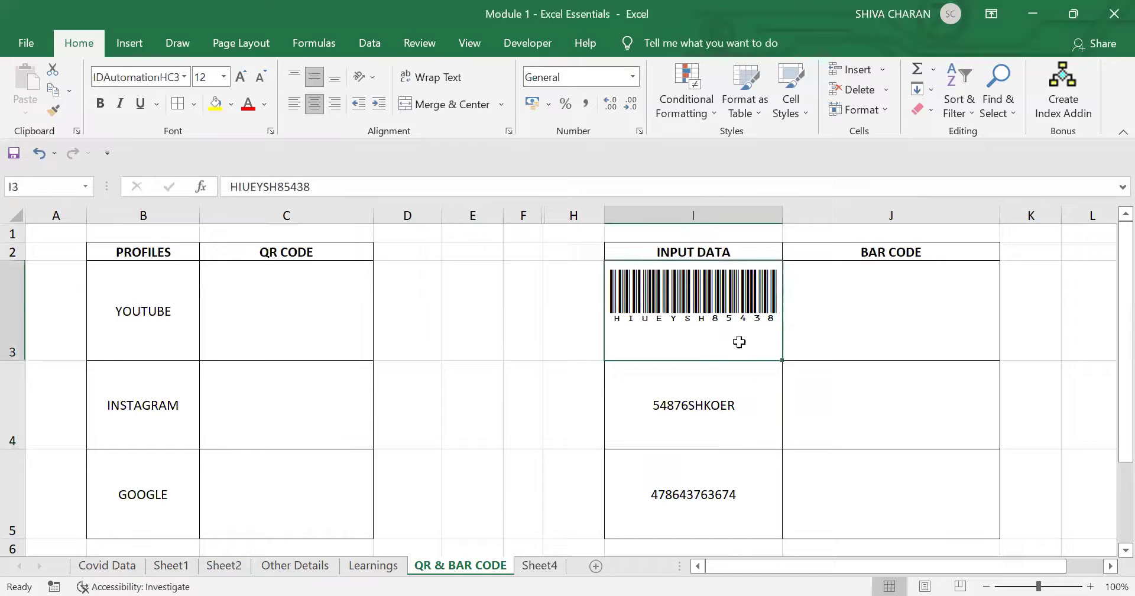
left_click(762, 402)
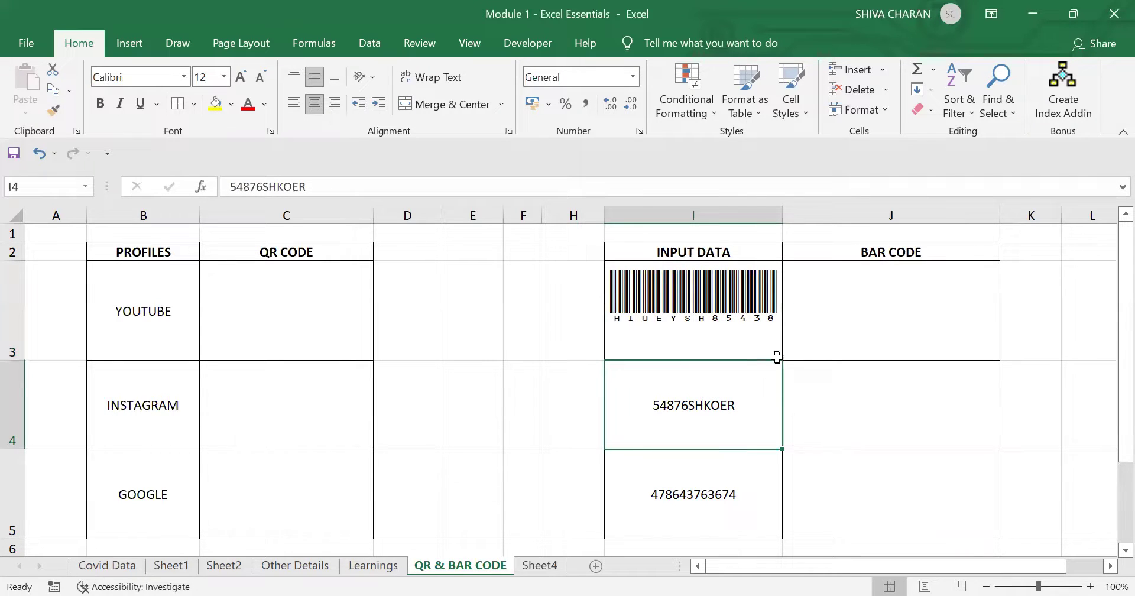
left_click(822, 337)
left_click(730, 326)
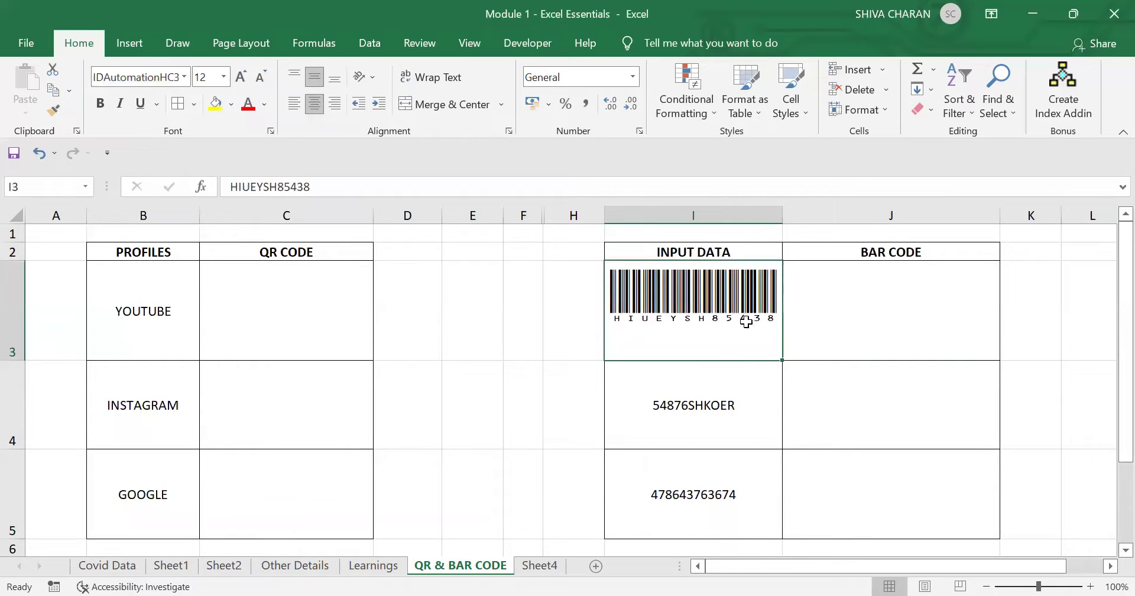
left_click(713, 397)
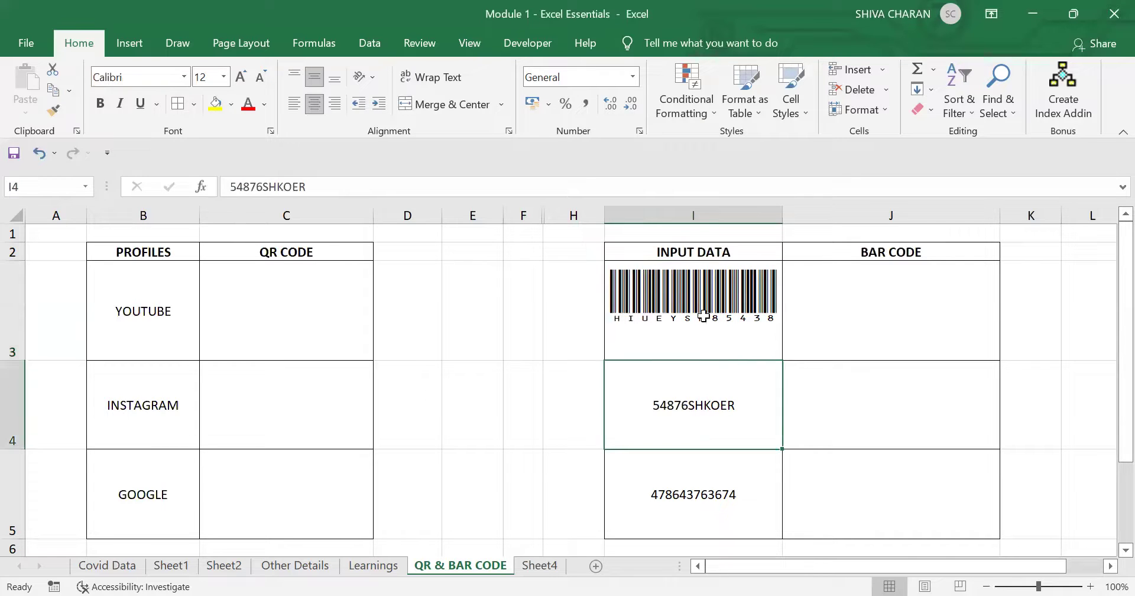
left_click(895, 320)
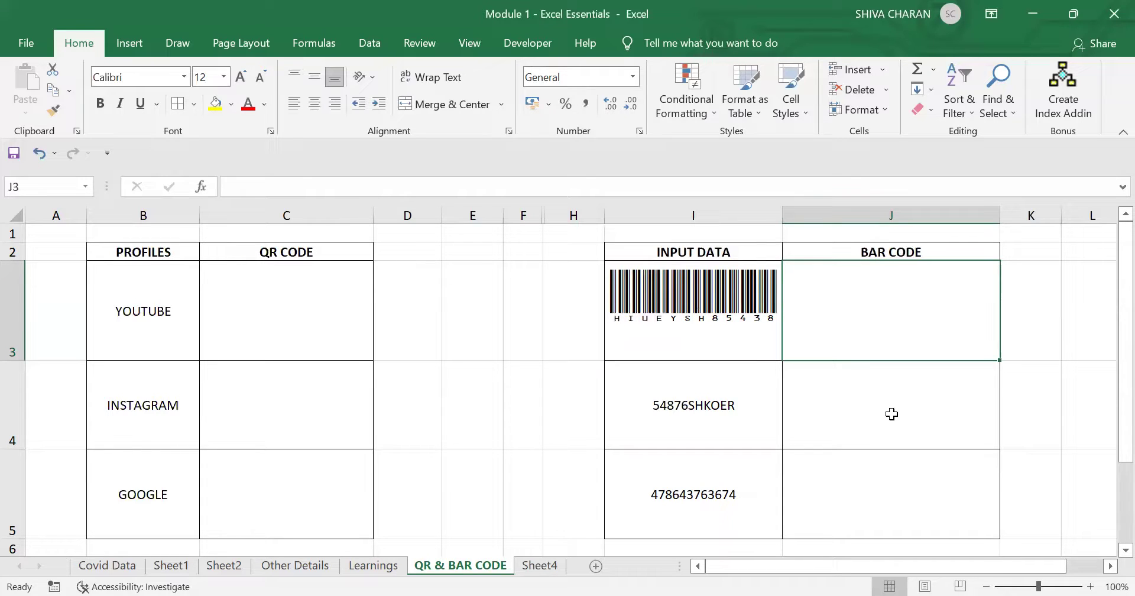
Step: Undo the widening of column I and the barcode font change on cell I3
key("ctrl+z")
key("ctrl+z")
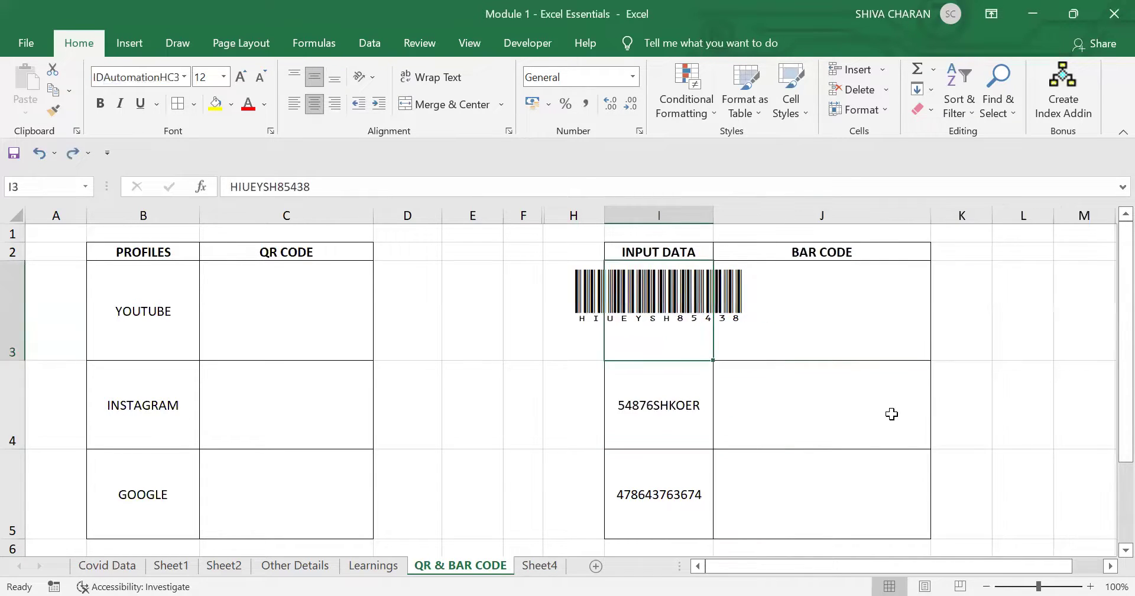
key("ctrl+z")
left_click(826, 300)
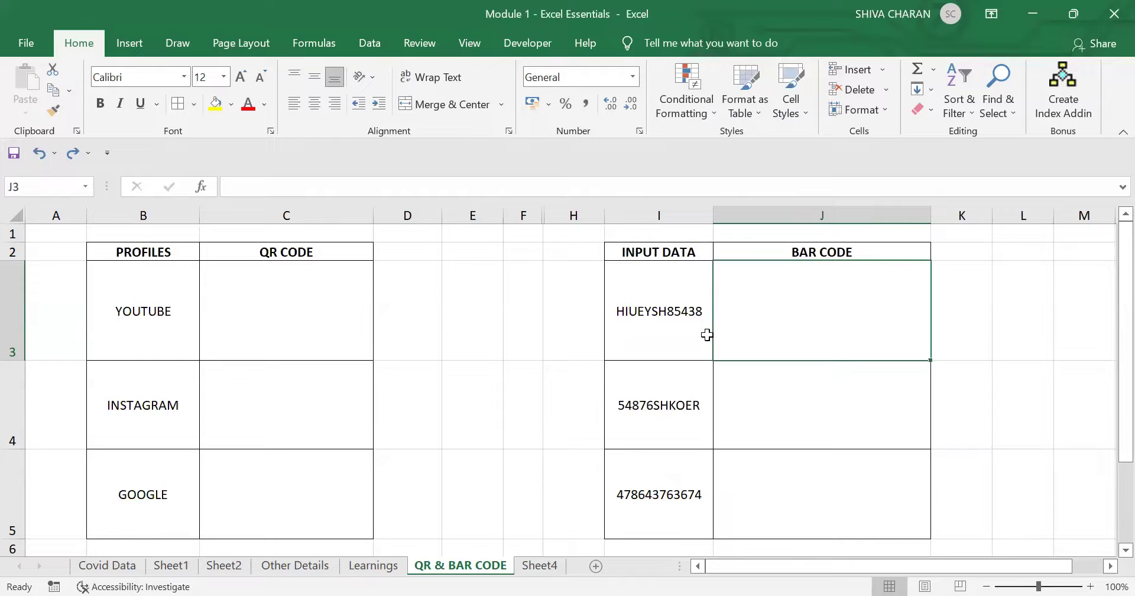
left_click(689, 332)
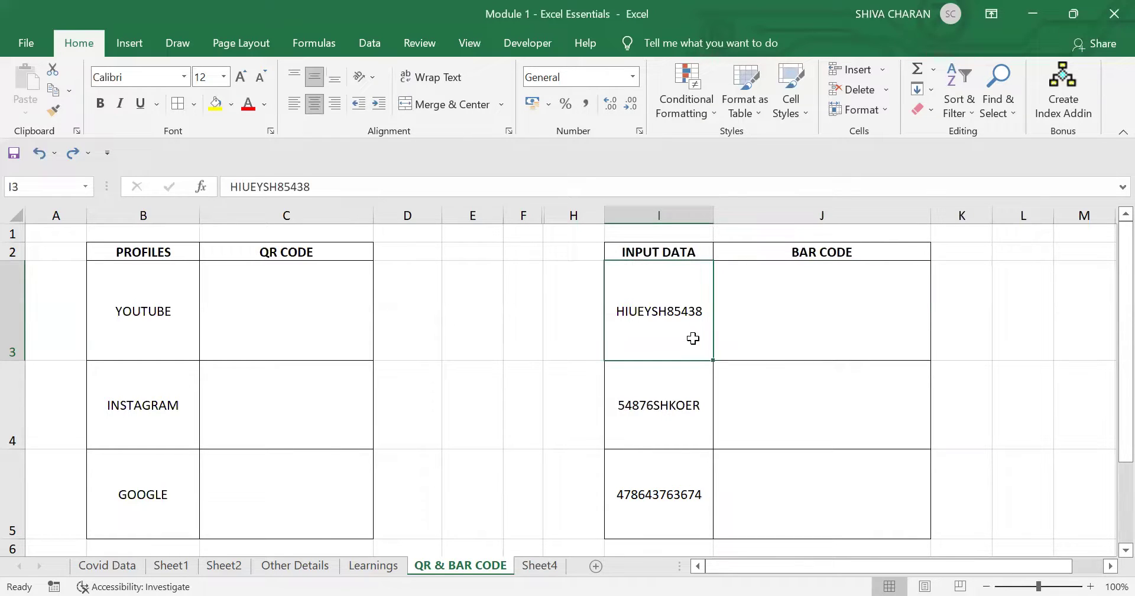
double_click(668, 323)
left_click_drag(698, 311, 677, 308)
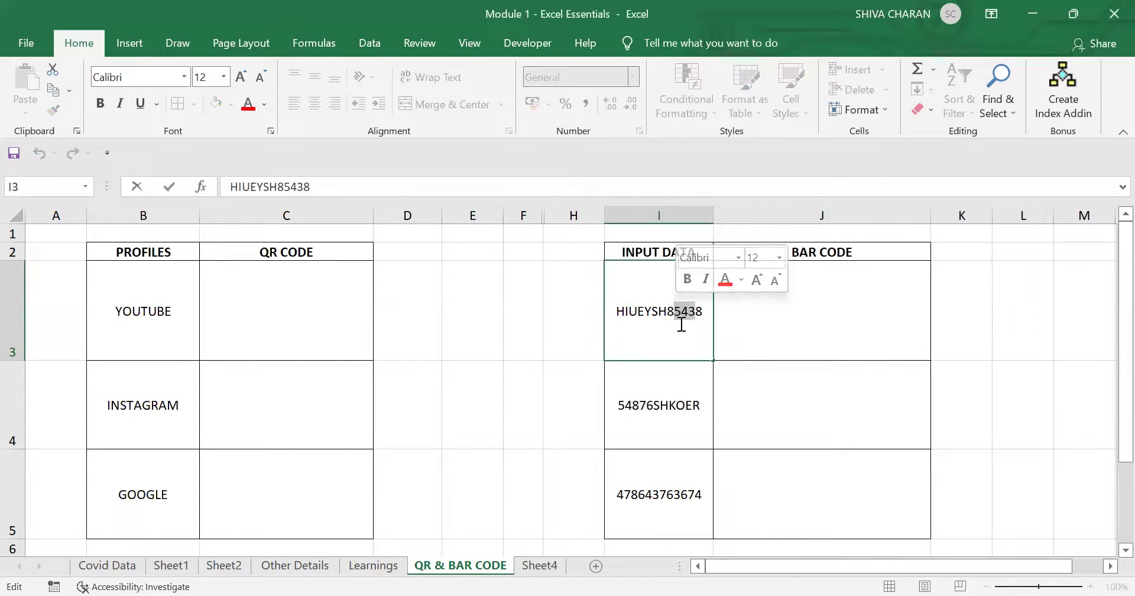
Step: Enter the formula ="("&I3&")" in BAR CODE cell J3 to wrap the first input value in parentheses
left_click(819, 322)
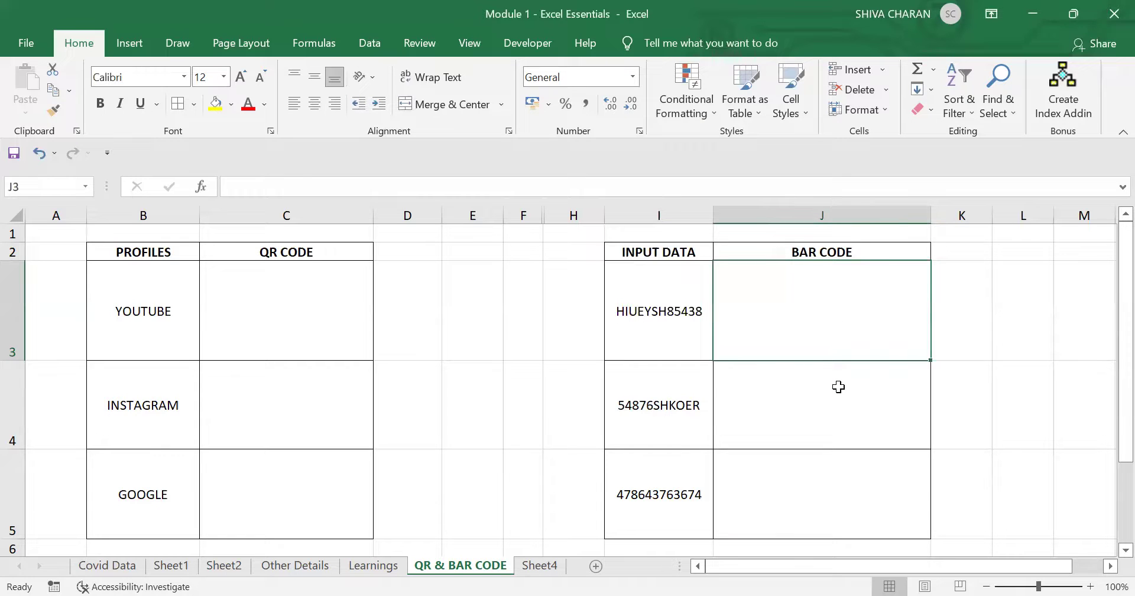
type("=")
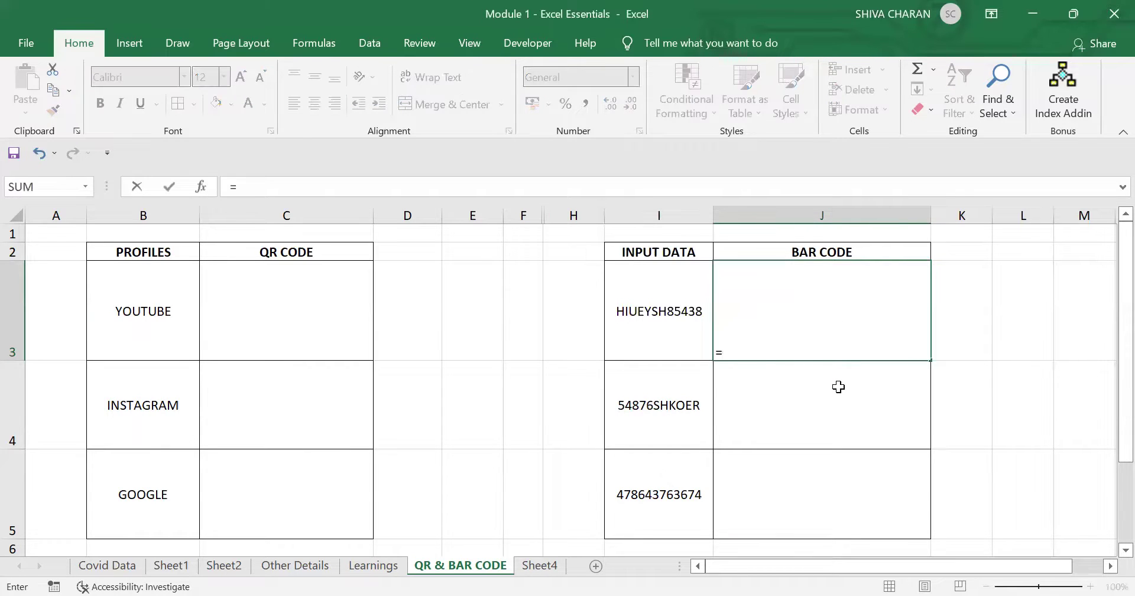
type("\"(\"&")
left_click(673, 330)
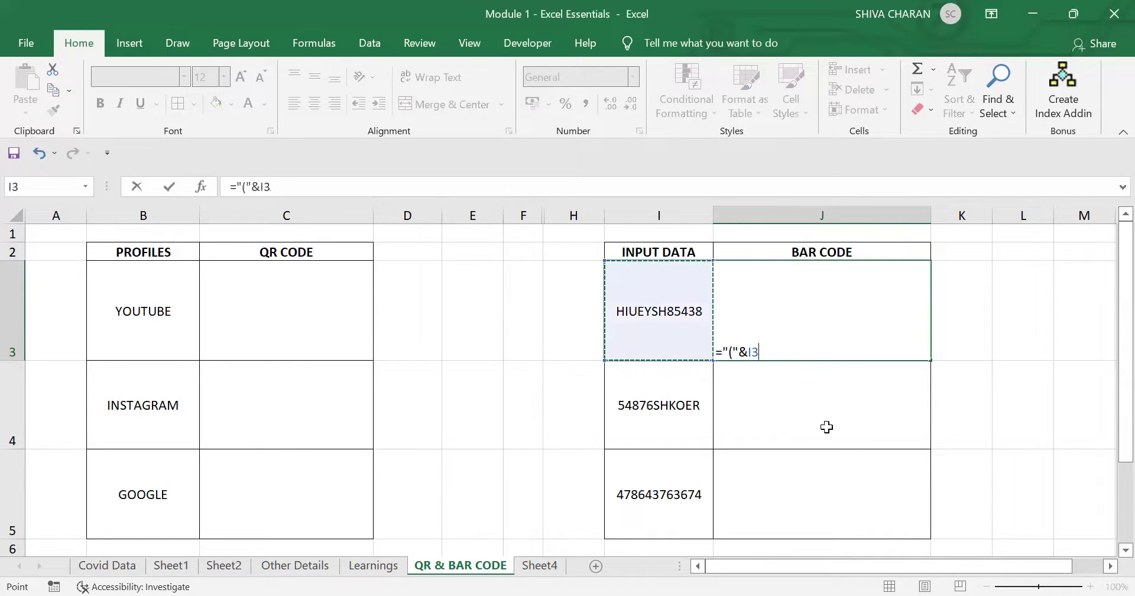
type("&")
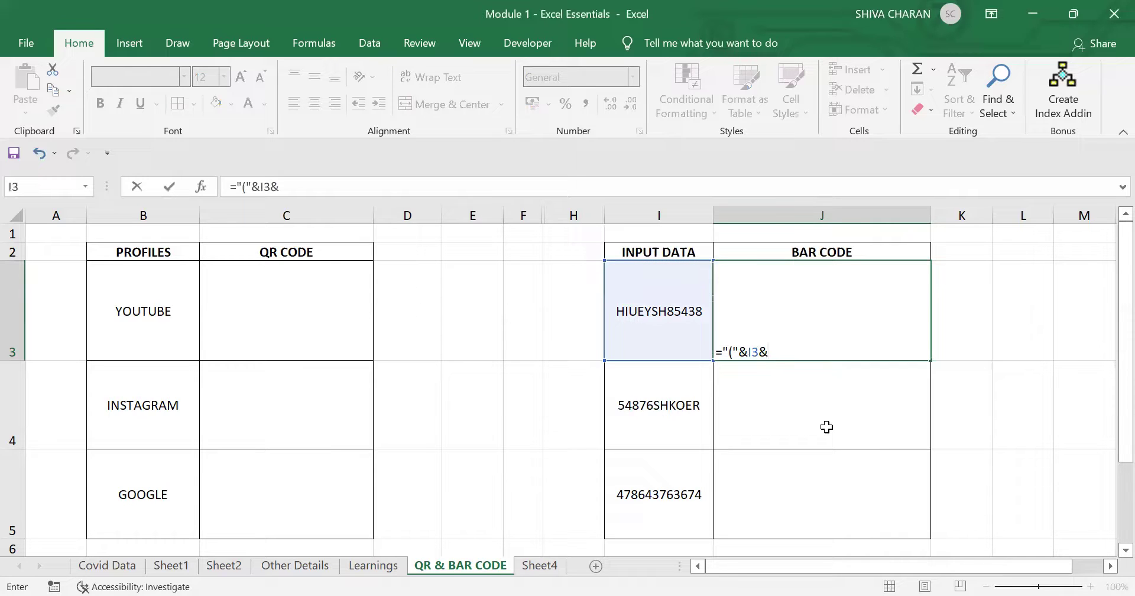
type("\")\"")
key("Return")
left_click(779, 334)
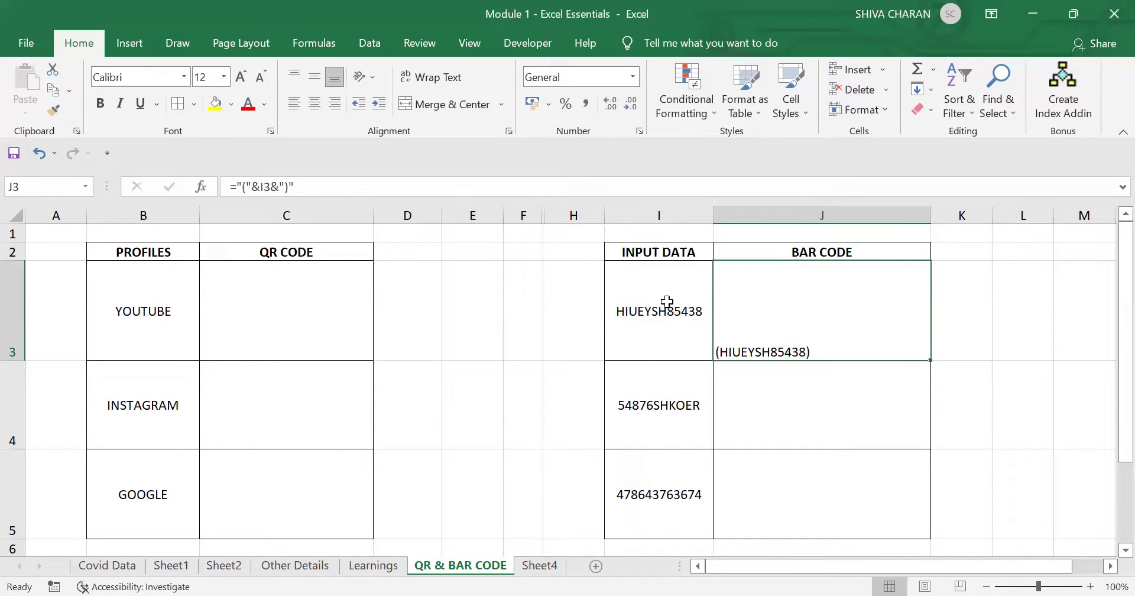
Step: Enter the formula ="("&I4&")" in BAR CODE cell J4 to wrap the second input value in parentheses
left_click(785, 405)
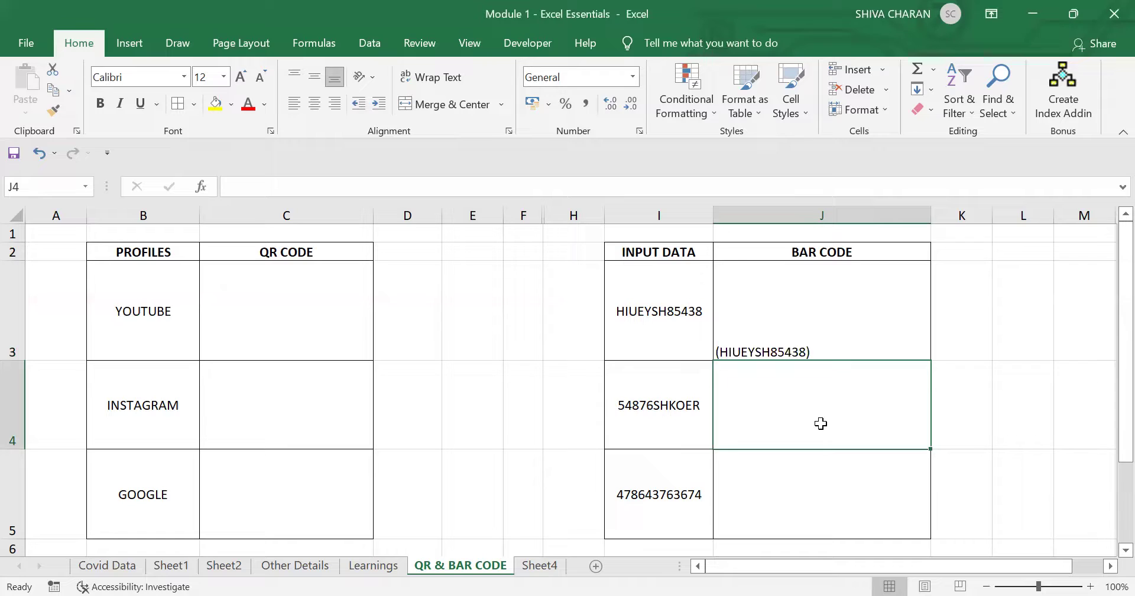
type("=")
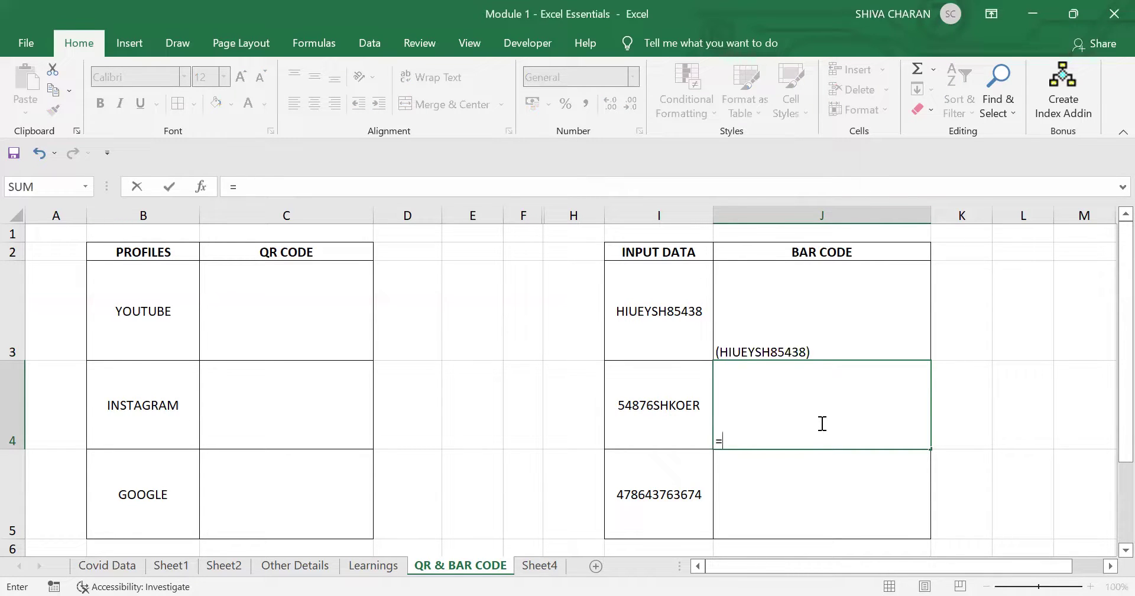
type("\"(\"&")
left_click(676, 411)
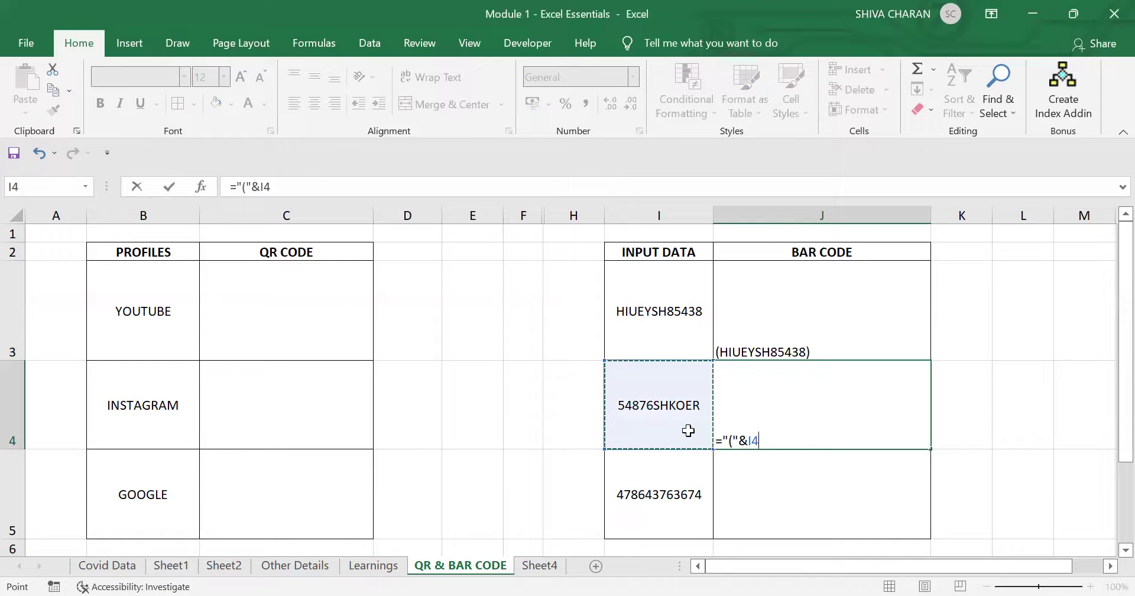
type("&")
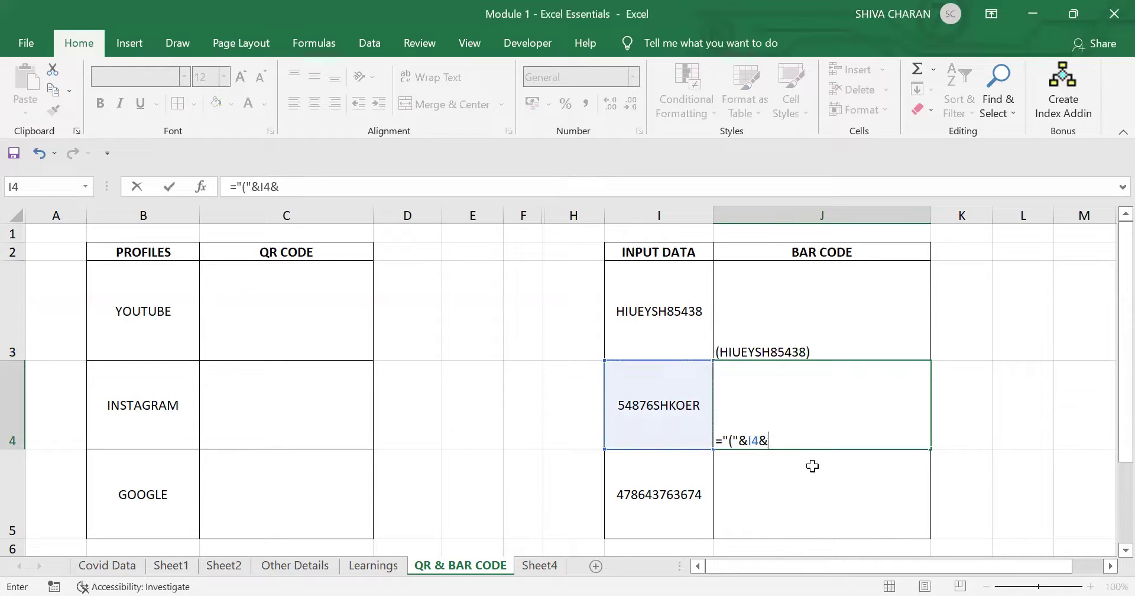
type("\")\"")
key("Return")
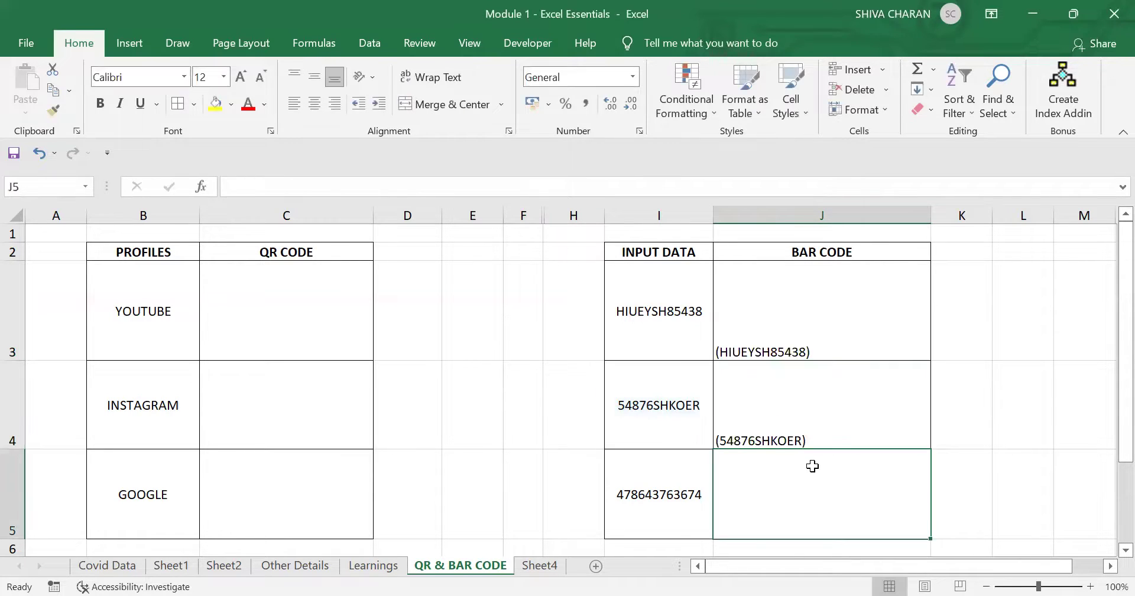
Step: Copy the formula from J4 into BAR CODE cell J5
left_click(830, 411)
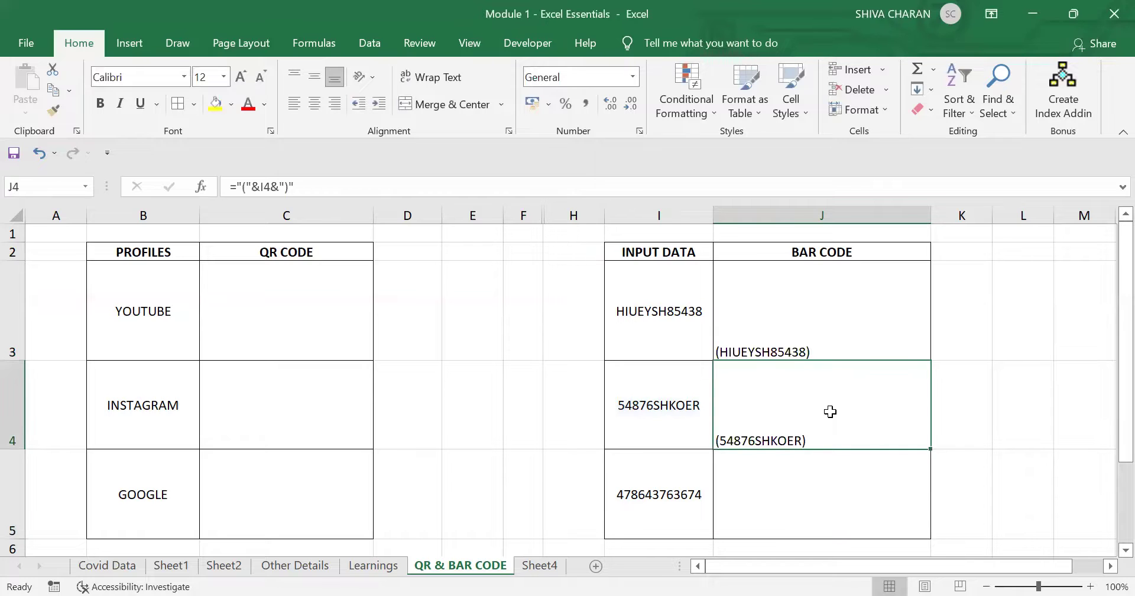
key("ctrl+c")
left_click(805, 500)
key("ctrl+v")
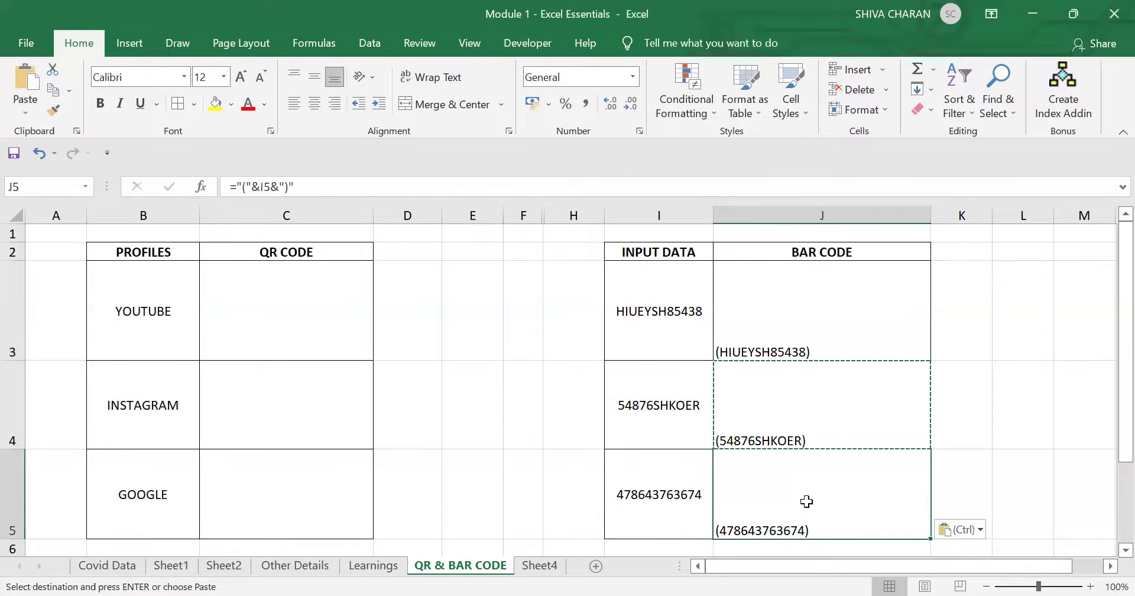
Step: Center the contents of J3:J5 horizontally and align them to the middle of the cells
left_click_drag(843, 314, 852, 487)
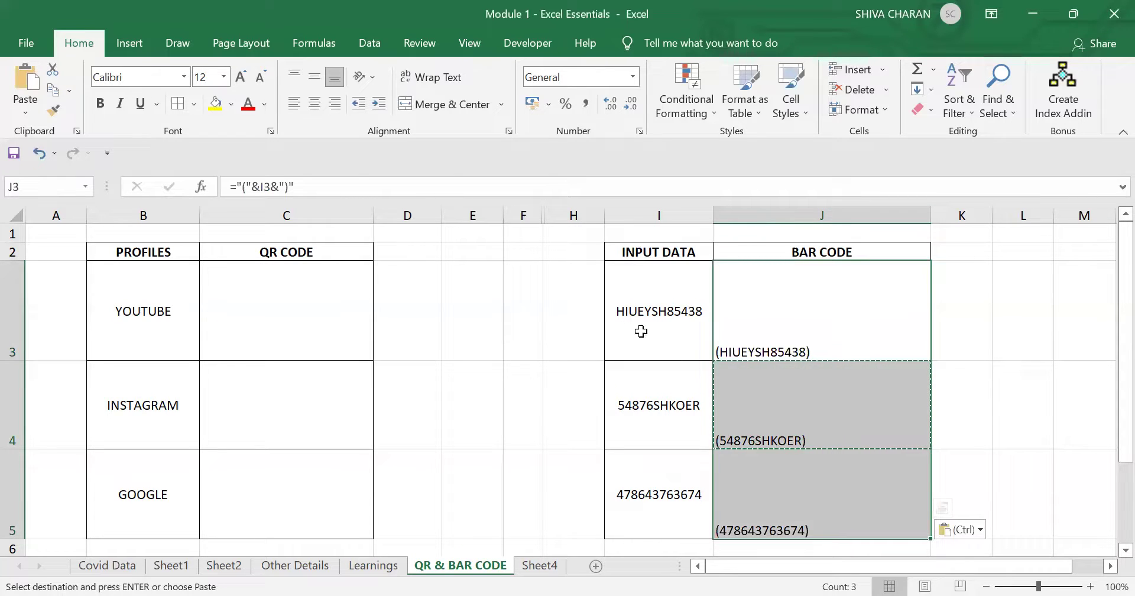
left_click(322, 106)
left_click(316, 76)
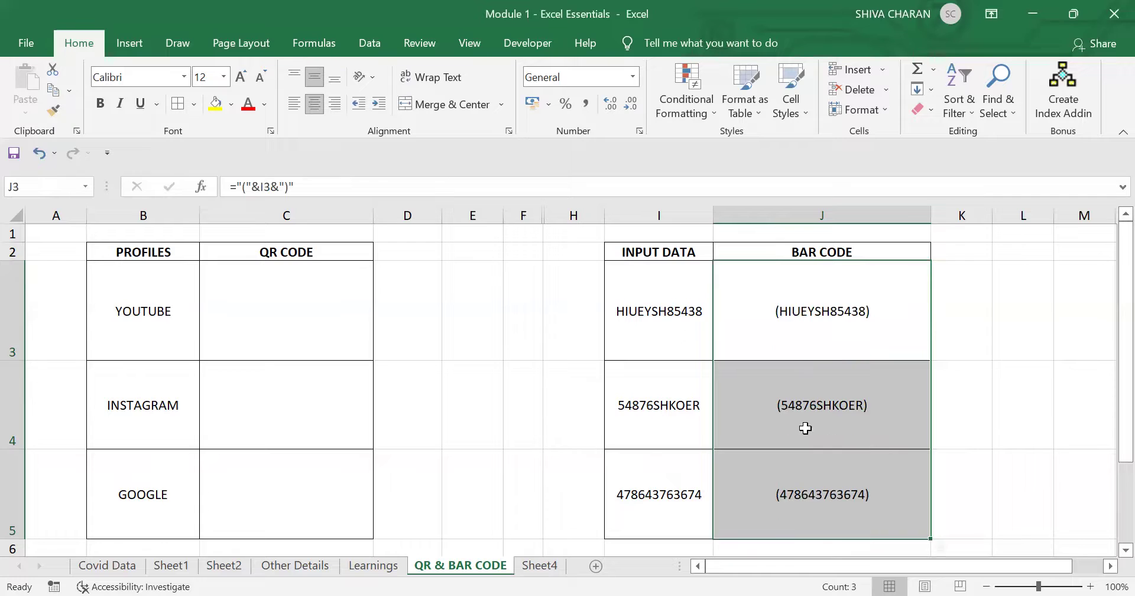
Step: Set the font of BAR CODE cell J3 to the free IDAutomationHC39M barcode font
left_click(827, 414)
left_click(848, 322)
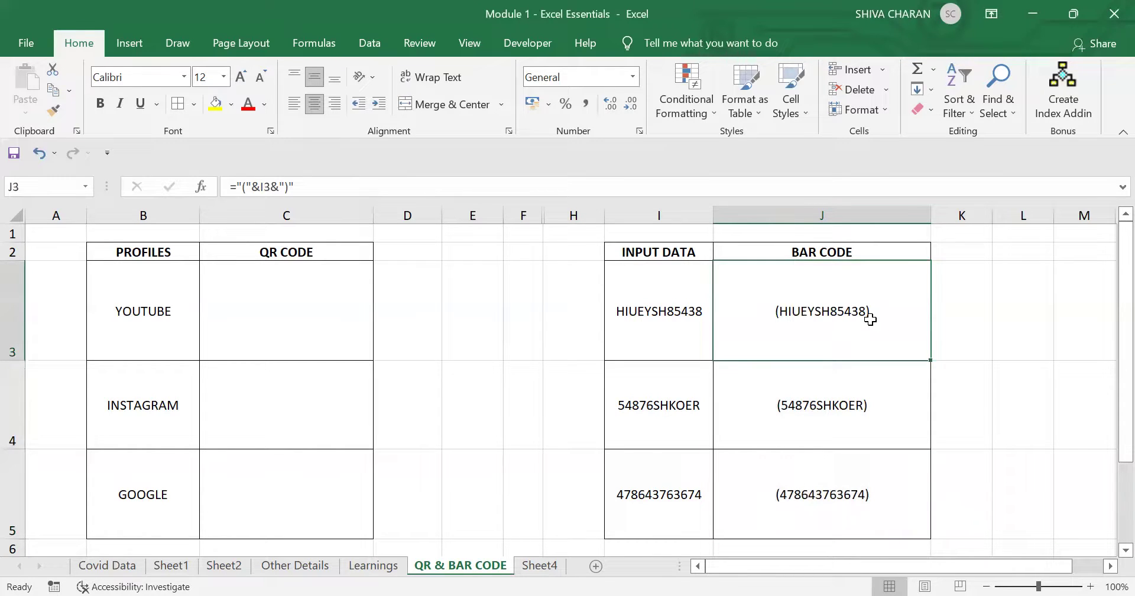
left_click(881, 409)
left_click(883, 495)
left_click(881, 286)
left_click(183, 77)
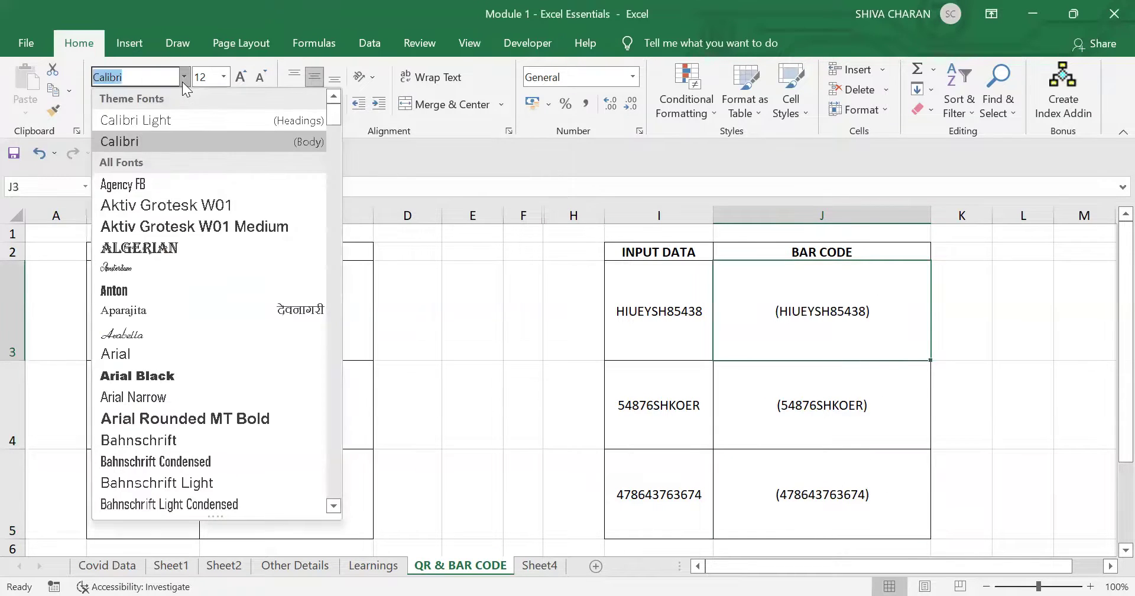
type("IDAutomationHC3")
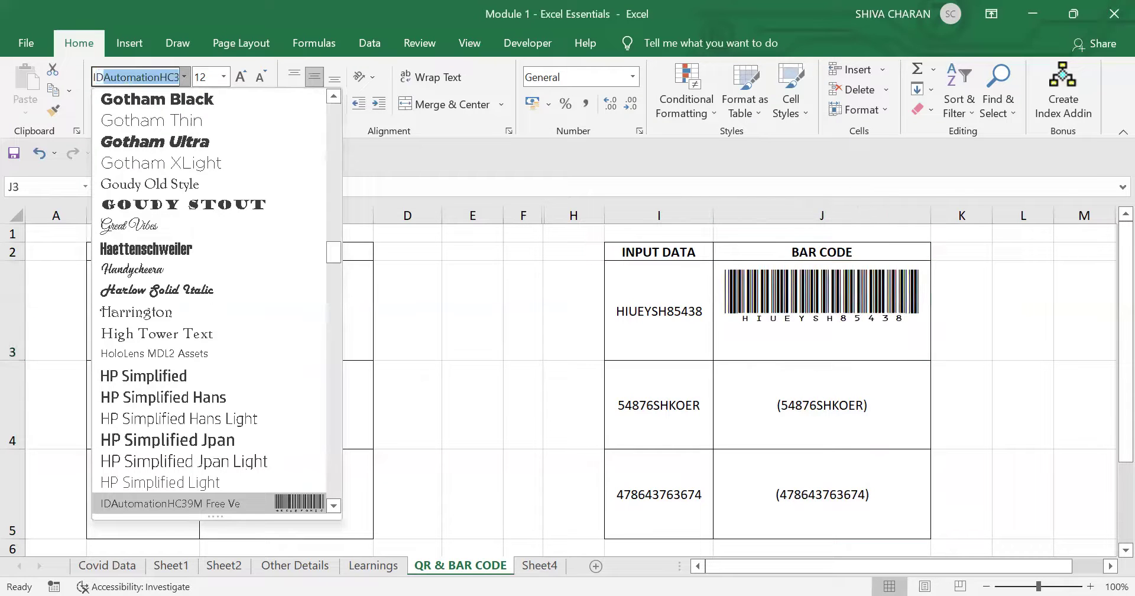
key("Return")
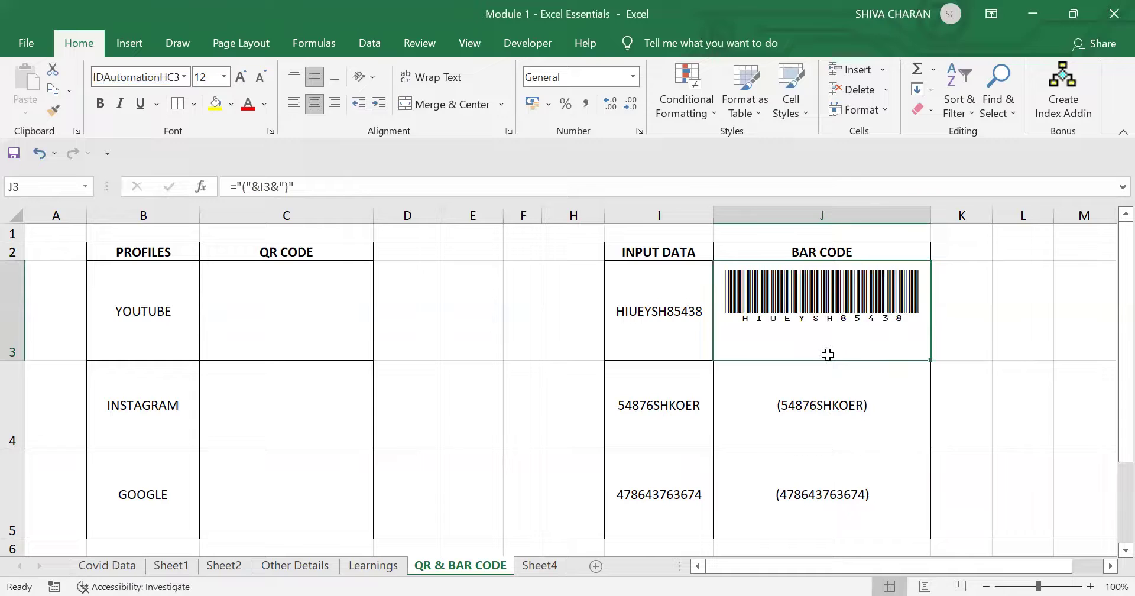
Step: Inspect the bar code and formula in J3 against the input data in I3 and the formula in J4
left_click(656, 326)
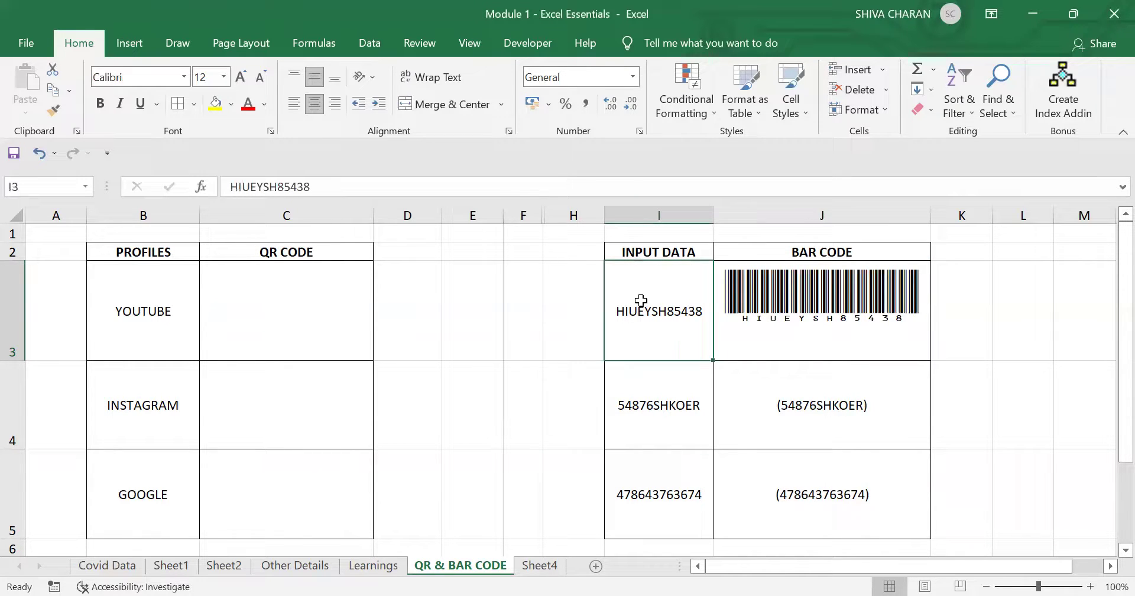
left_click(817, 314)
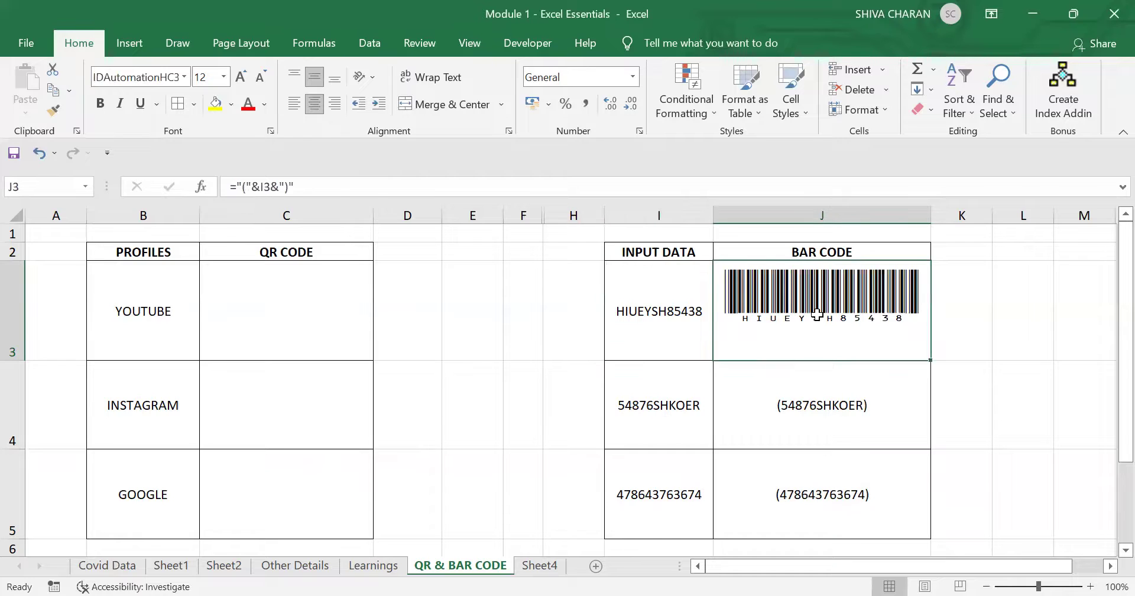
double_click(817, 314)
left_click(806, 388)
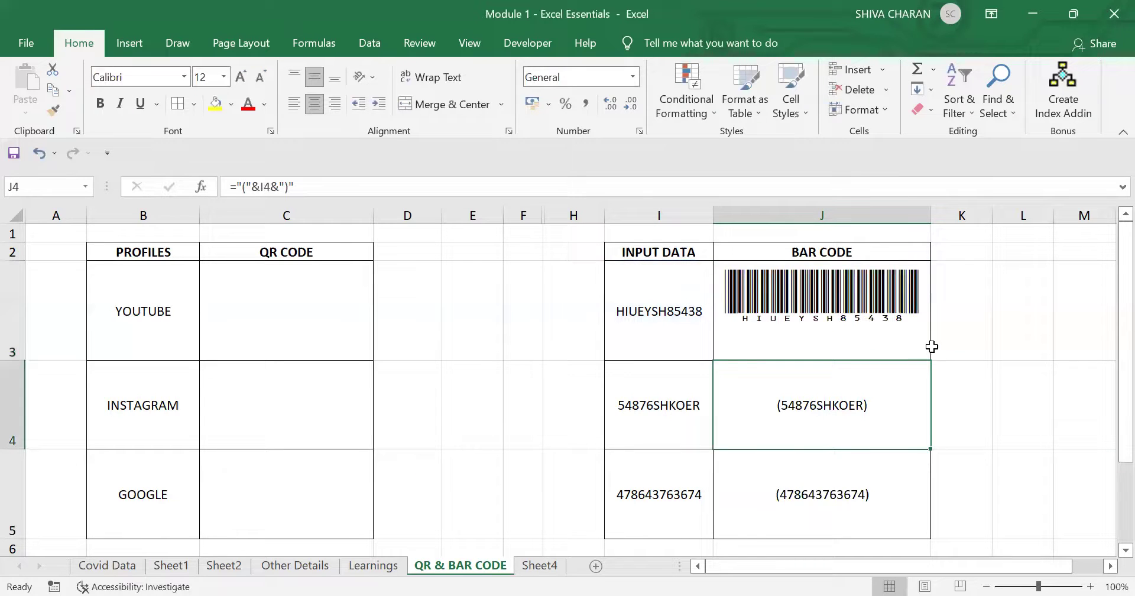
left_click(664, 304)
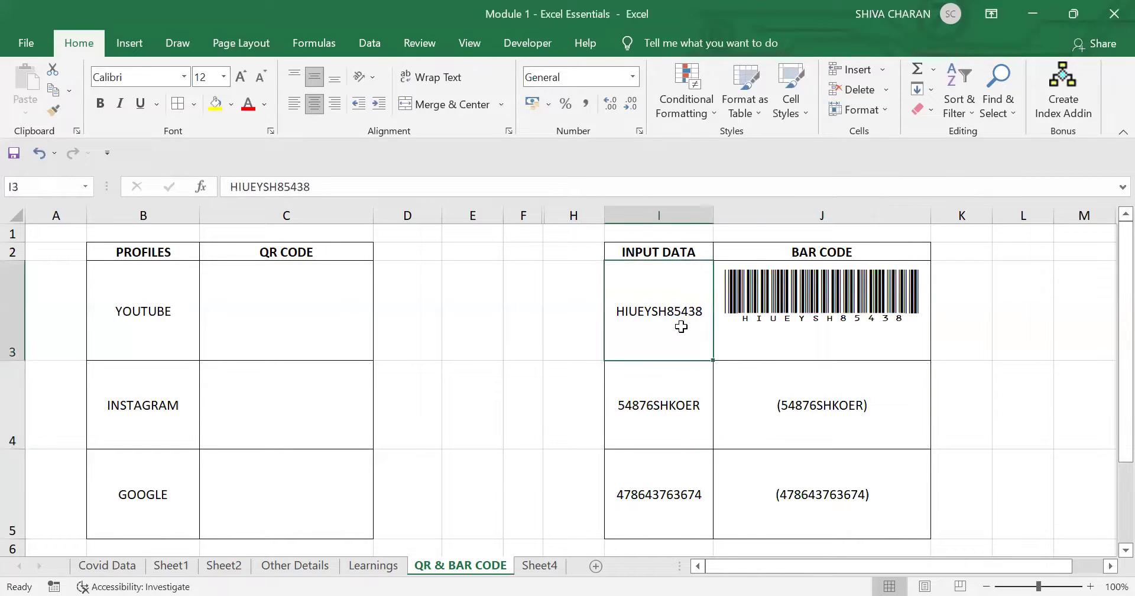
Step: Replace the leading letters of the INPUT DATA in I3 with POUEF so the cell reads POUEF85438
double_click(681, 327)
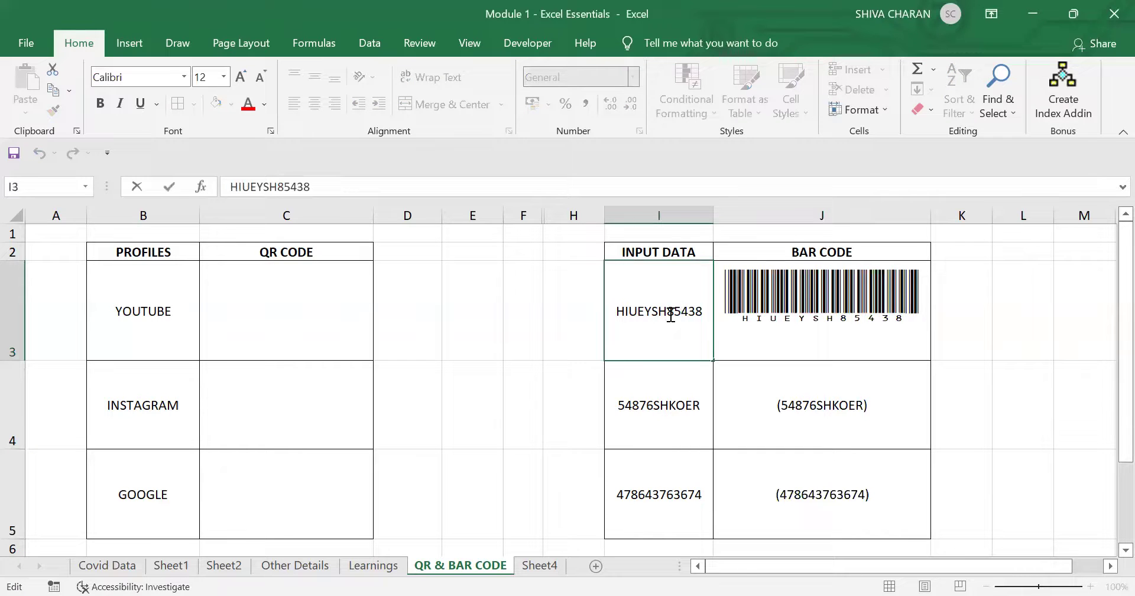
left_click_drag(665, 309, 616, 312)
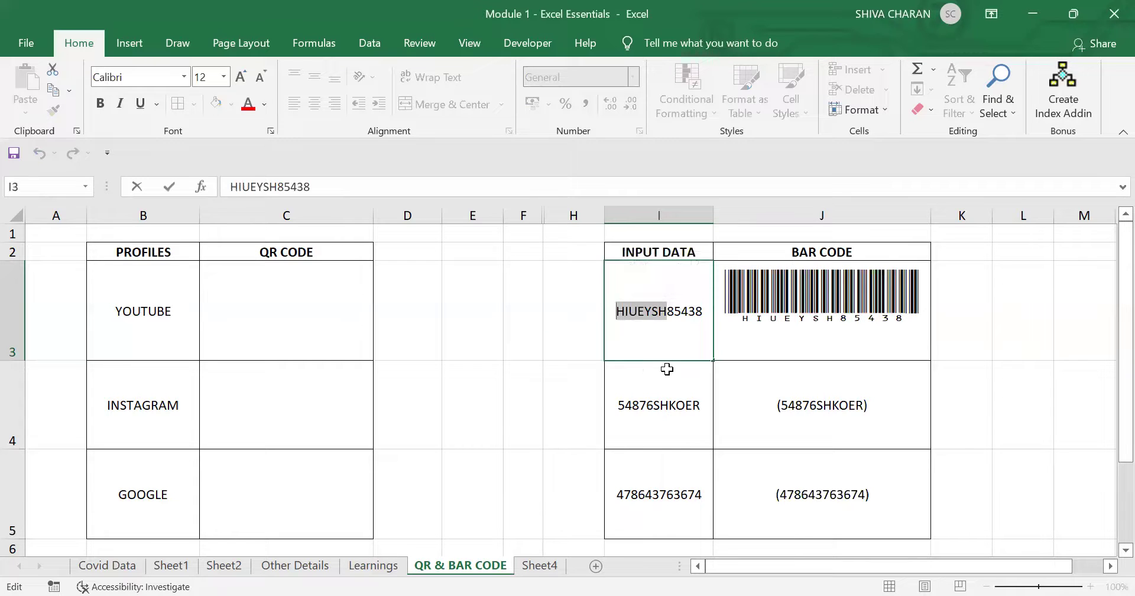
type("uiyedh")
key("BackSpace")
key("BackSpace")
key("BackSpace")
key("BackSpace")
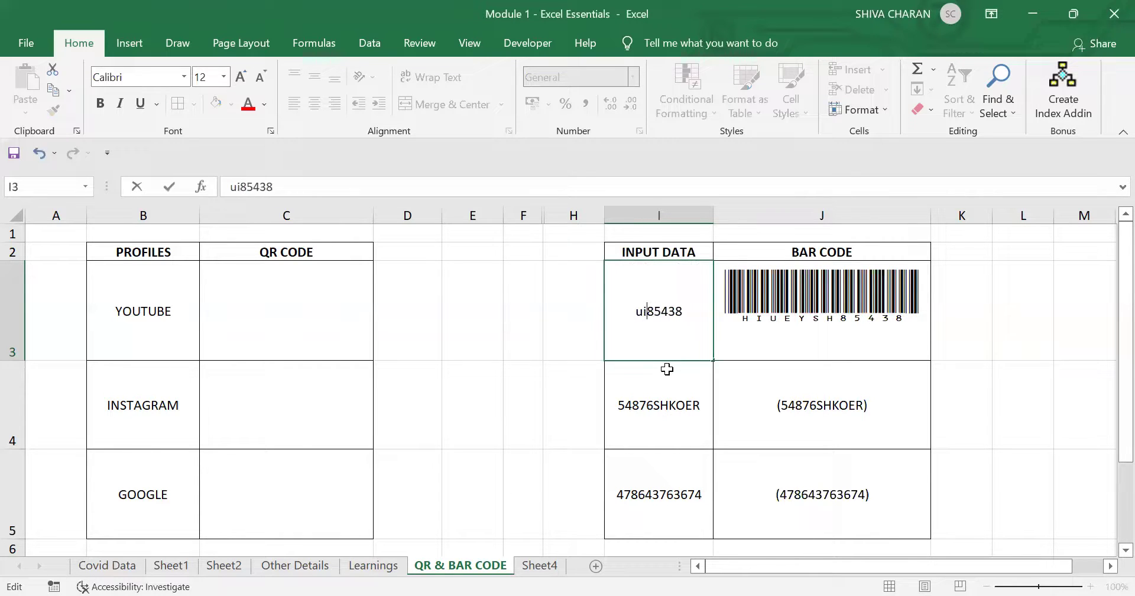
key("BackSpace")
key("BackSpace")
type("POUEF")
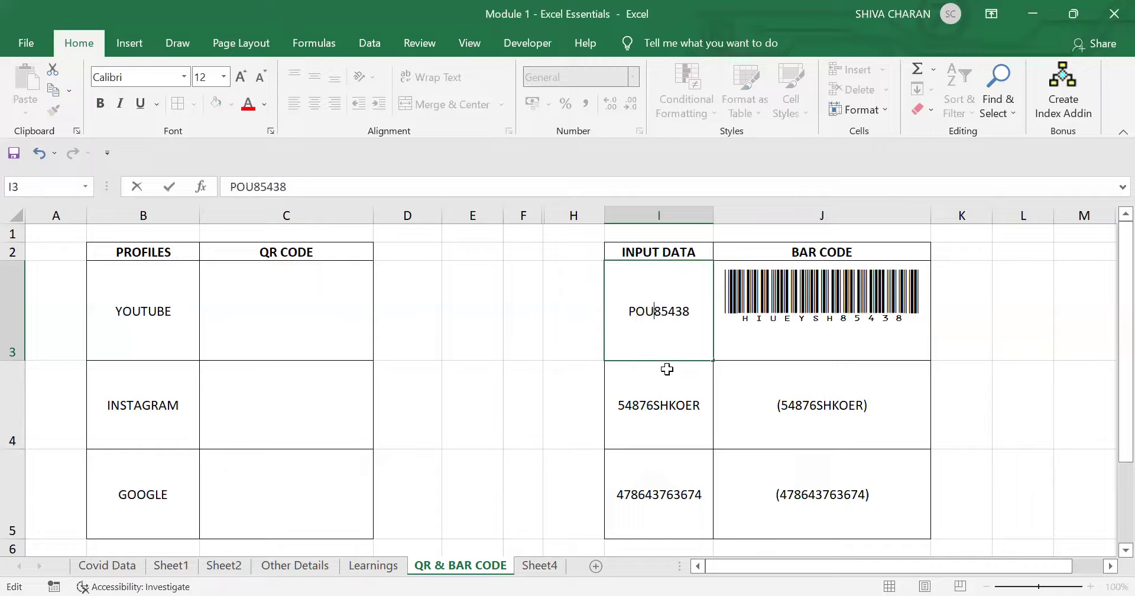
key("Return")
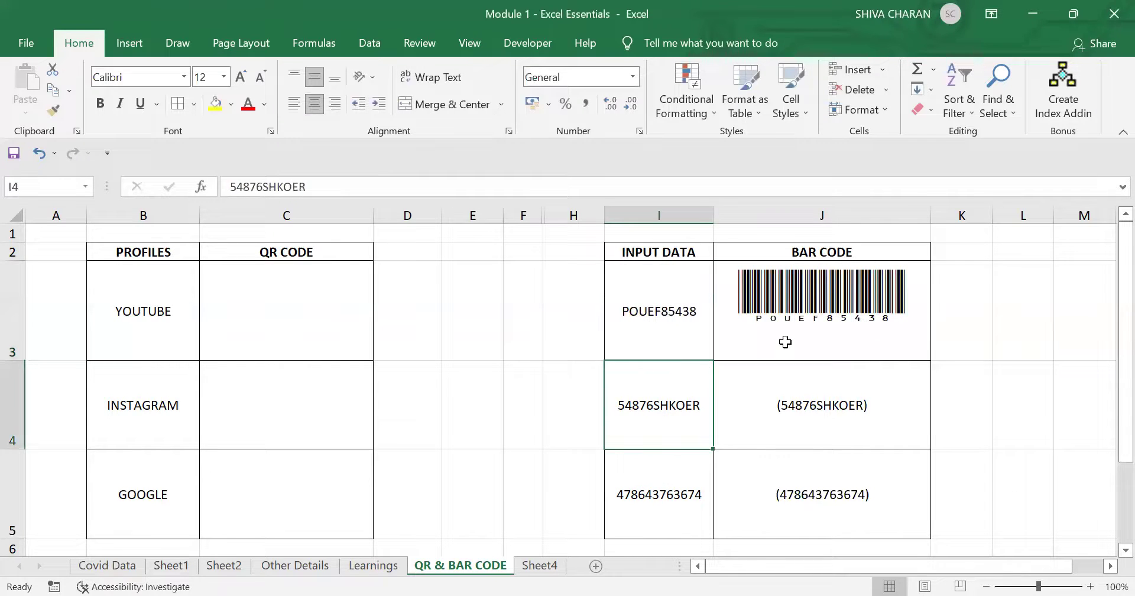
Step: Try replacing the formula in BAR CODE cell J3 with the reference =J4, and undo the change
left_click(787, 341)
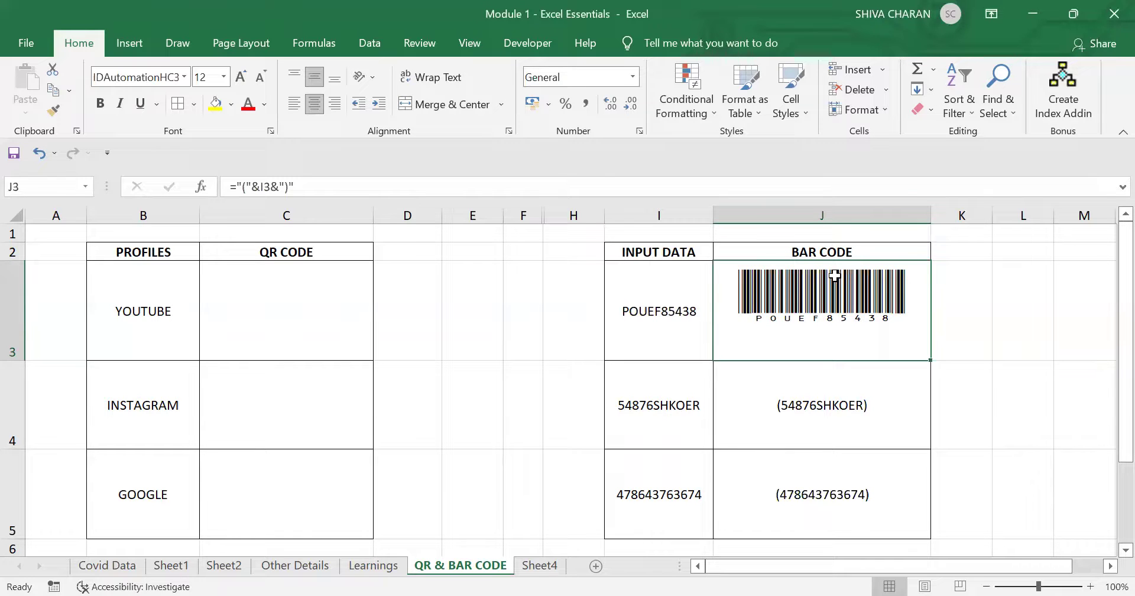
left_click_drag(313, 190, 230, 187)
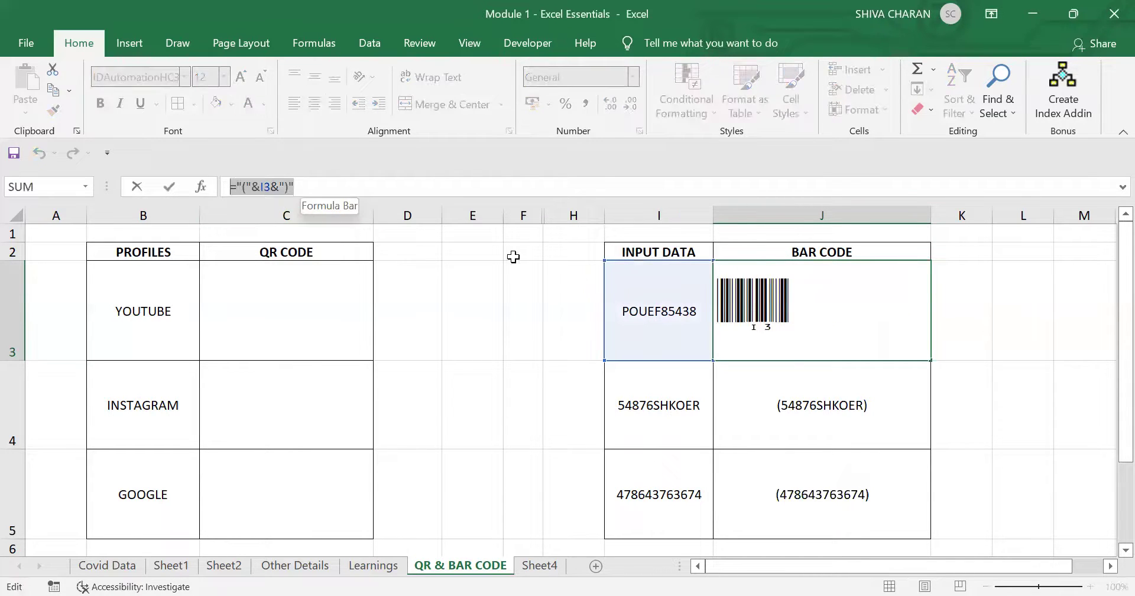
type("=")
left_click(774, 384)
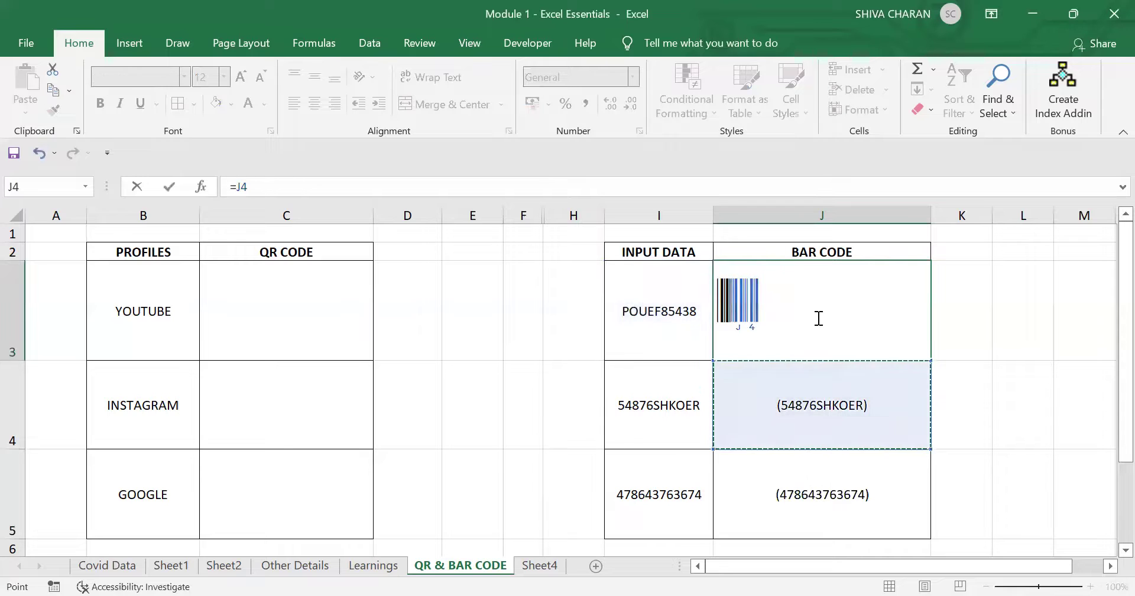
key("ctrl+Return")
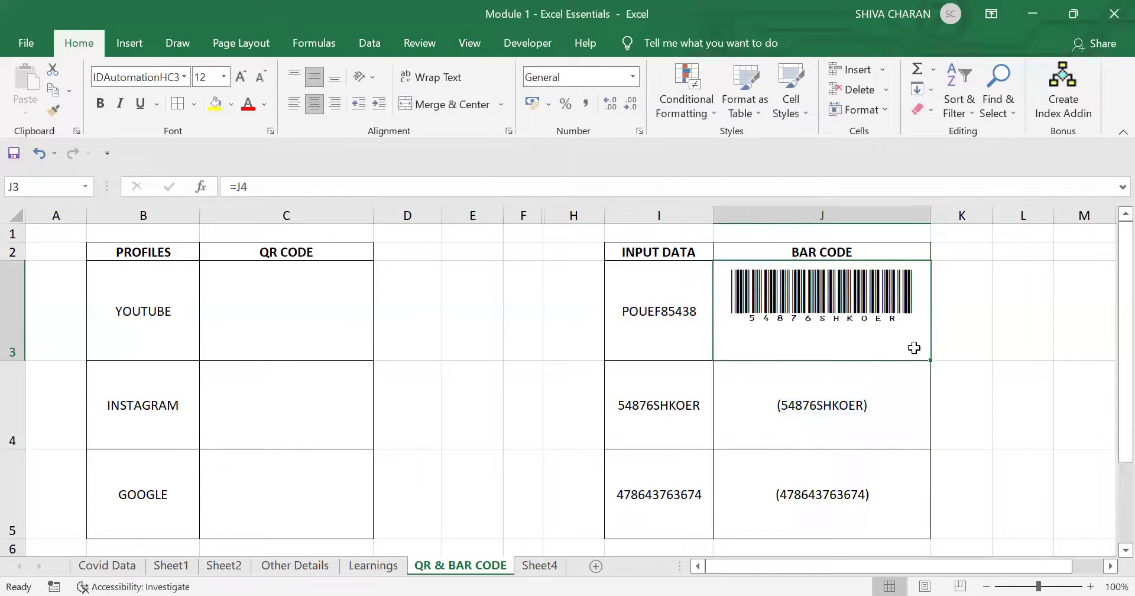
key("ctrl+z")
left_click(668, 341)
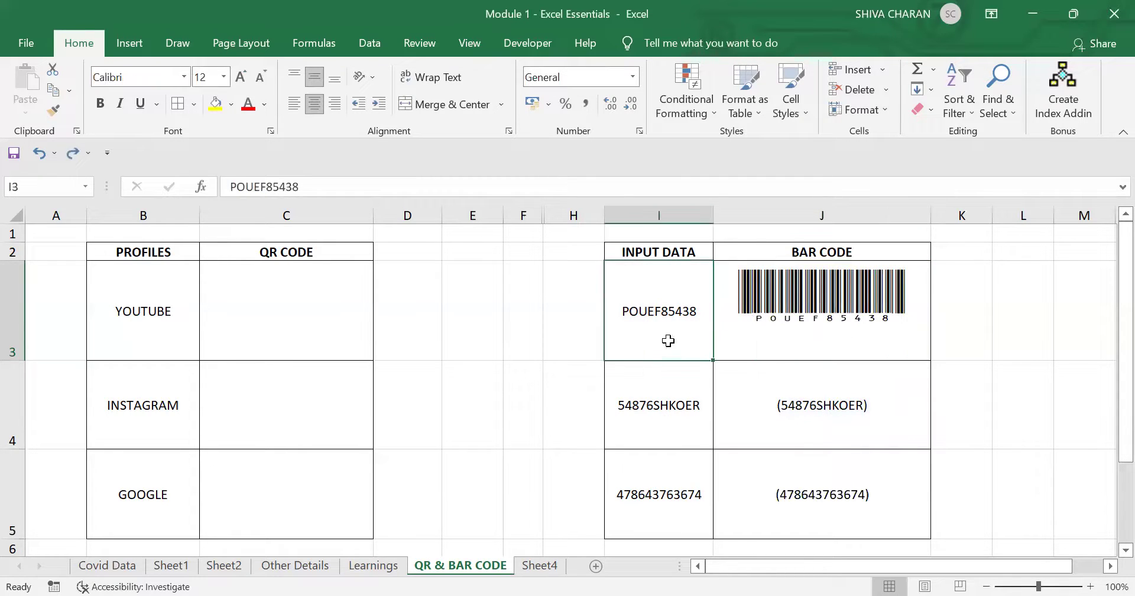
Step: Set the font of BAR CODE cells J4 and J5 to the free IDAutomationHC39M barcode font
left_click(747, 405)
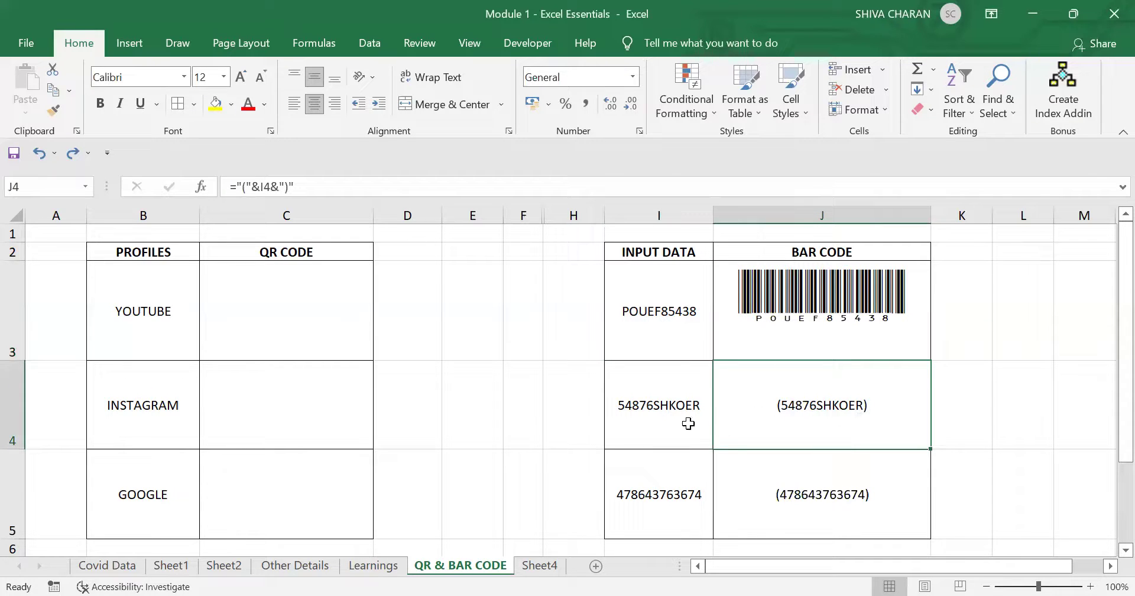
left_click(184, 77)
type("IDAutomationHC3")
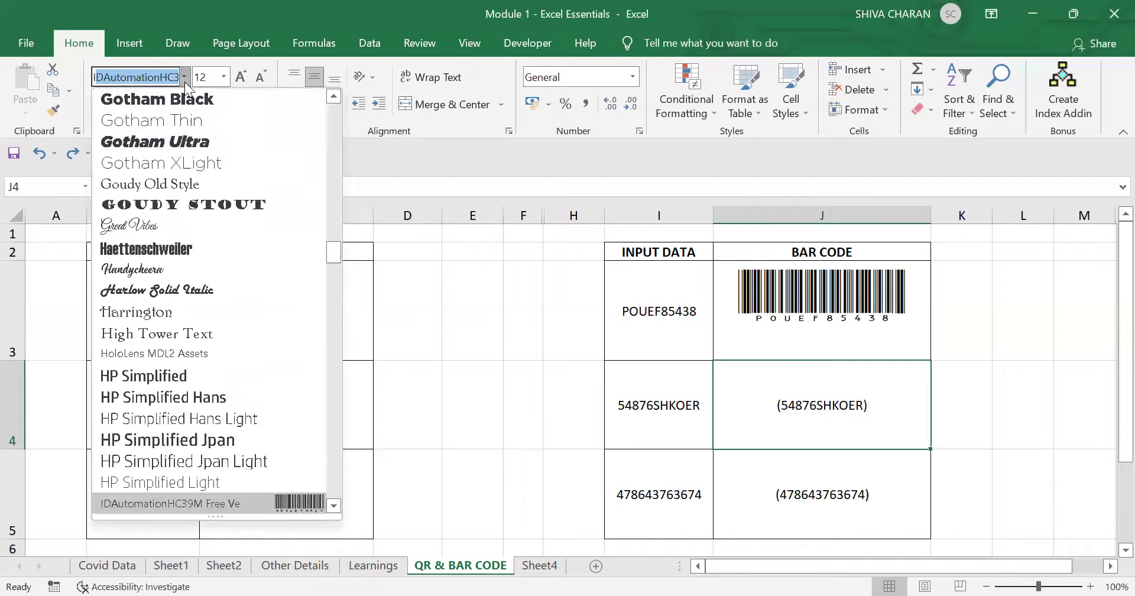
key("Return")
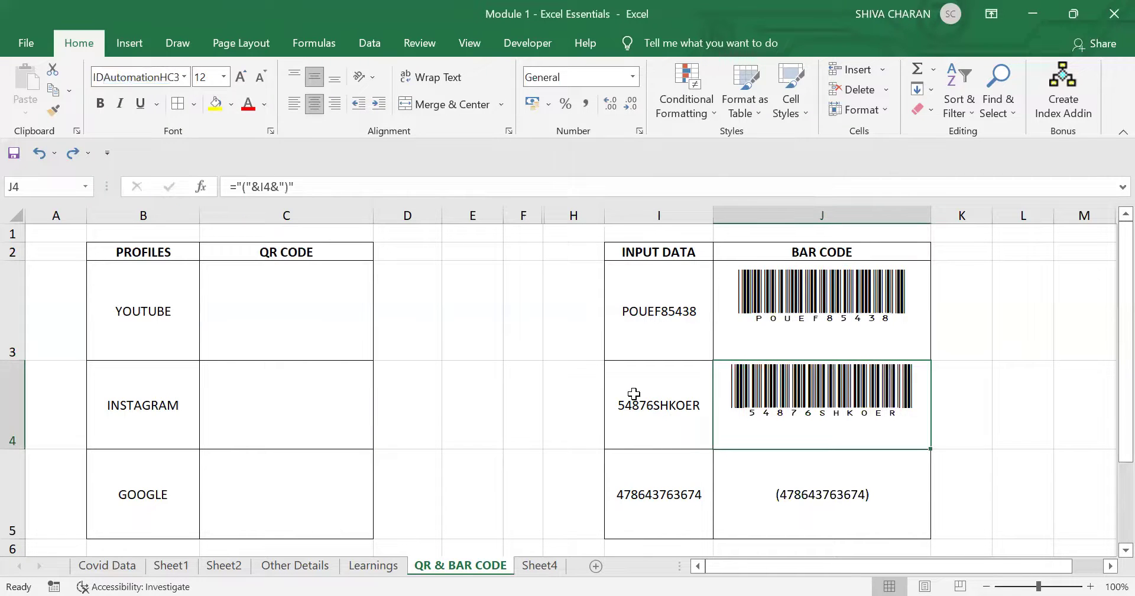
left_click(753, 503)
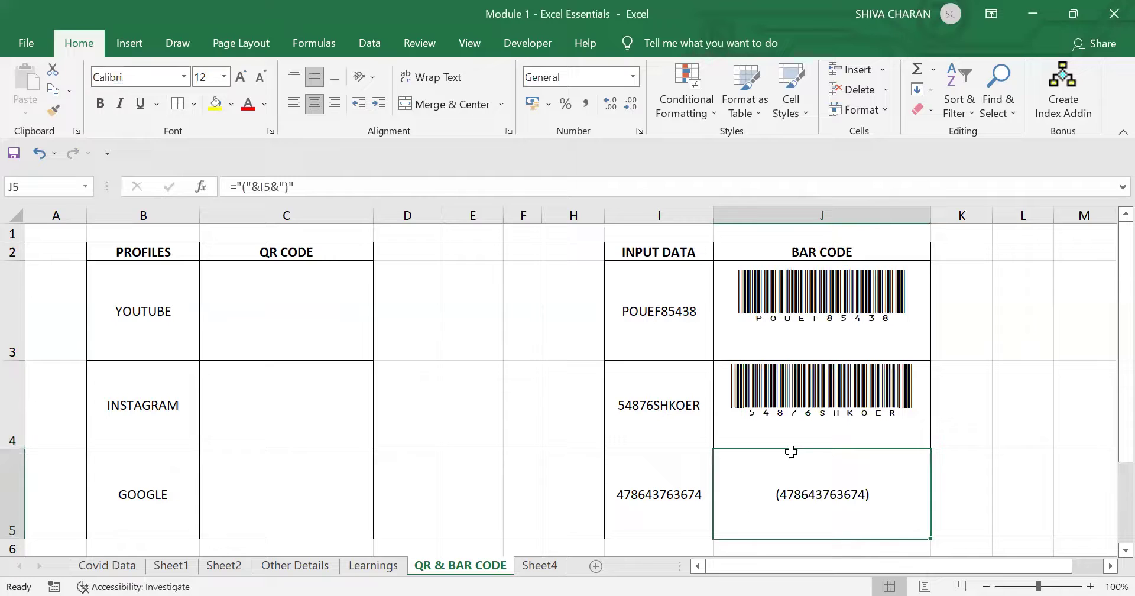
left_click(183, 77)
type("IDAutomationHC3")
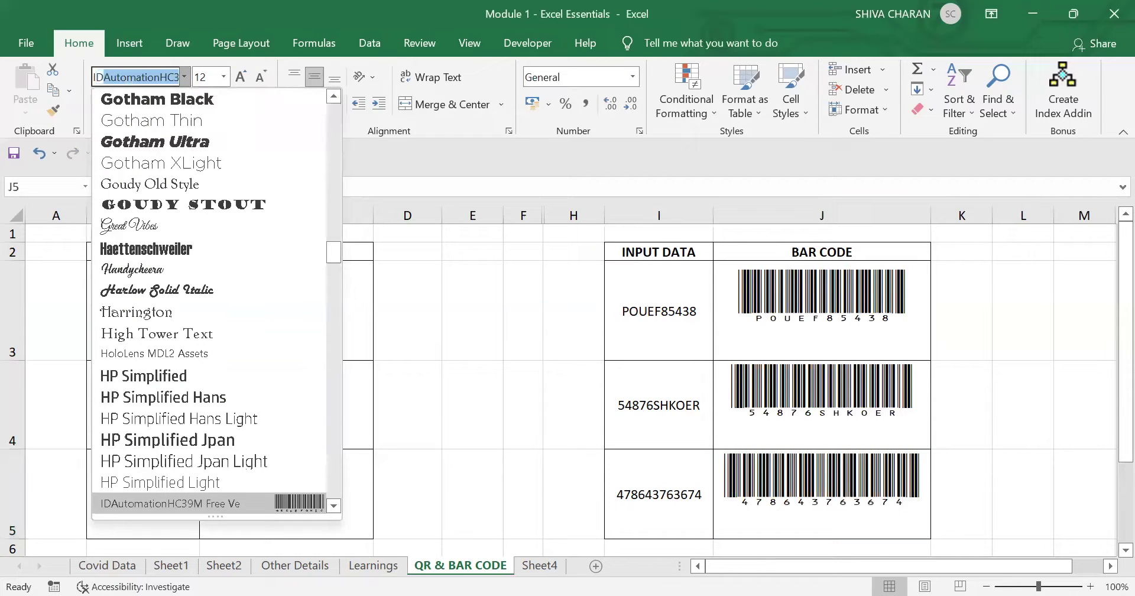
key("Return")
Step: Review the bar codes in column J and the formula in J3 against the input data in I3:I5
left_click(694, 366)
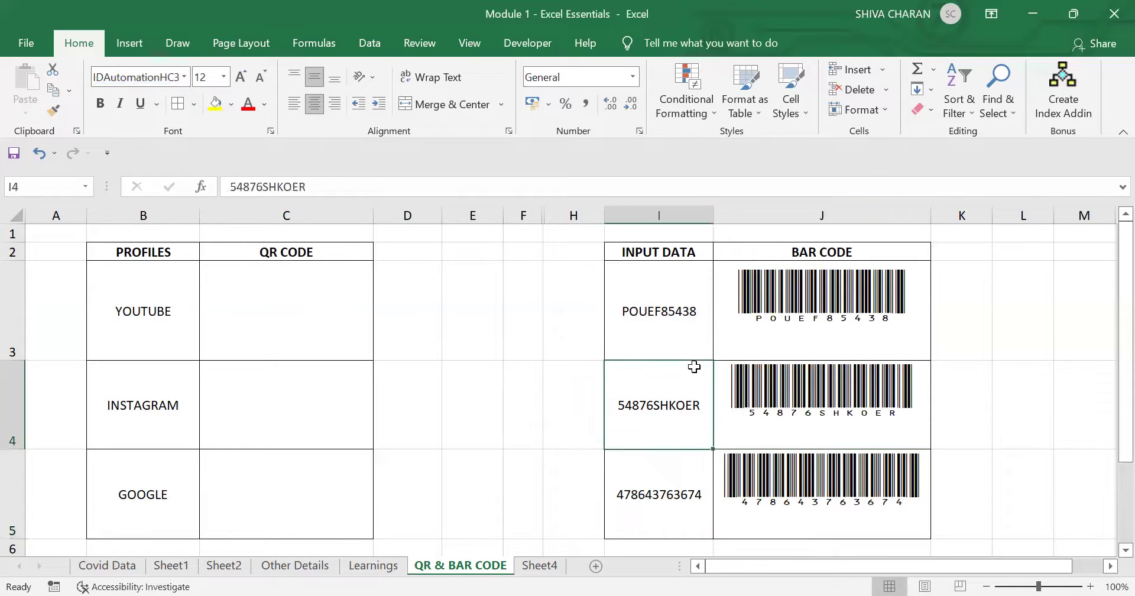
left_click(684, 319)
left_click(766, 339)
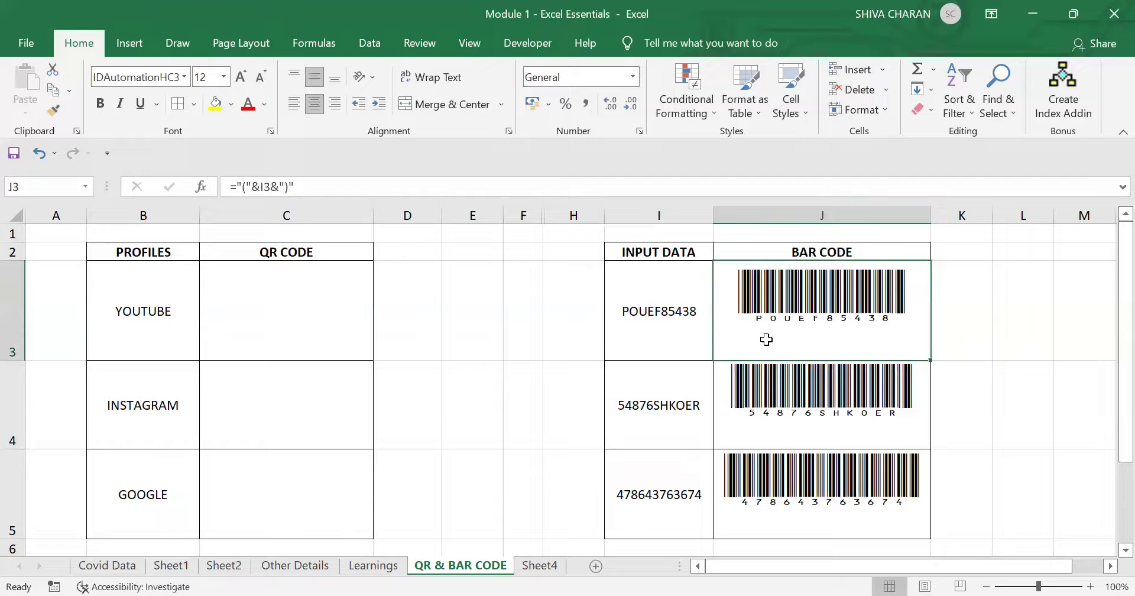
left_click(644, 343)
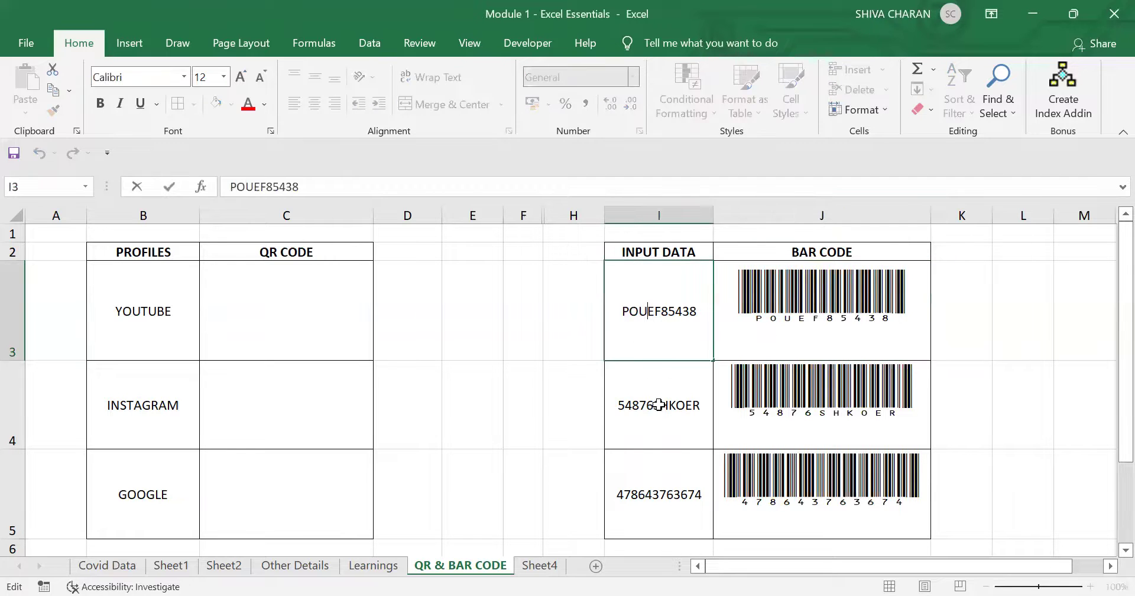
left_click(659, 408)
left_click(667, 483)
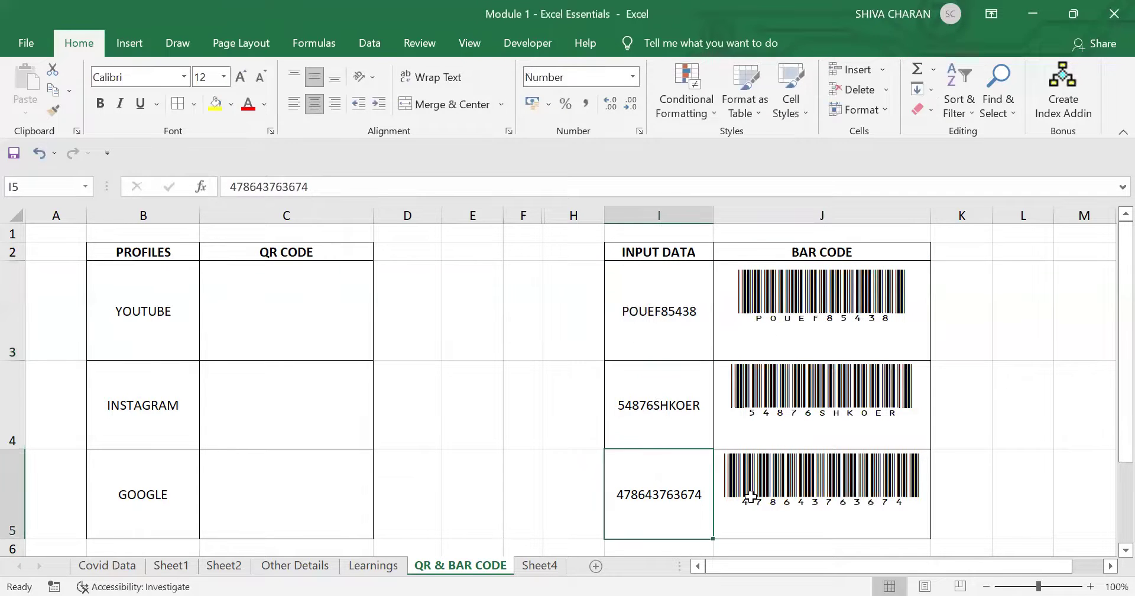
left_click(972, 482)
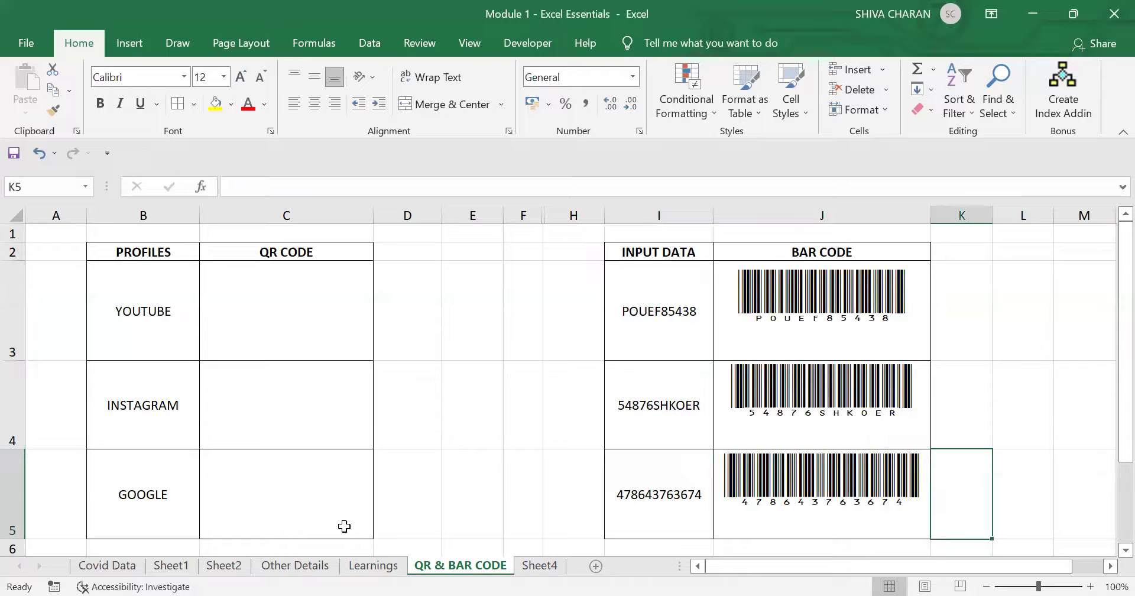
Step: With QR CODE cell C3 selected, search the Office Add-ins store for "QR Code", review the generators offered and close the store
left_click(259, 330)
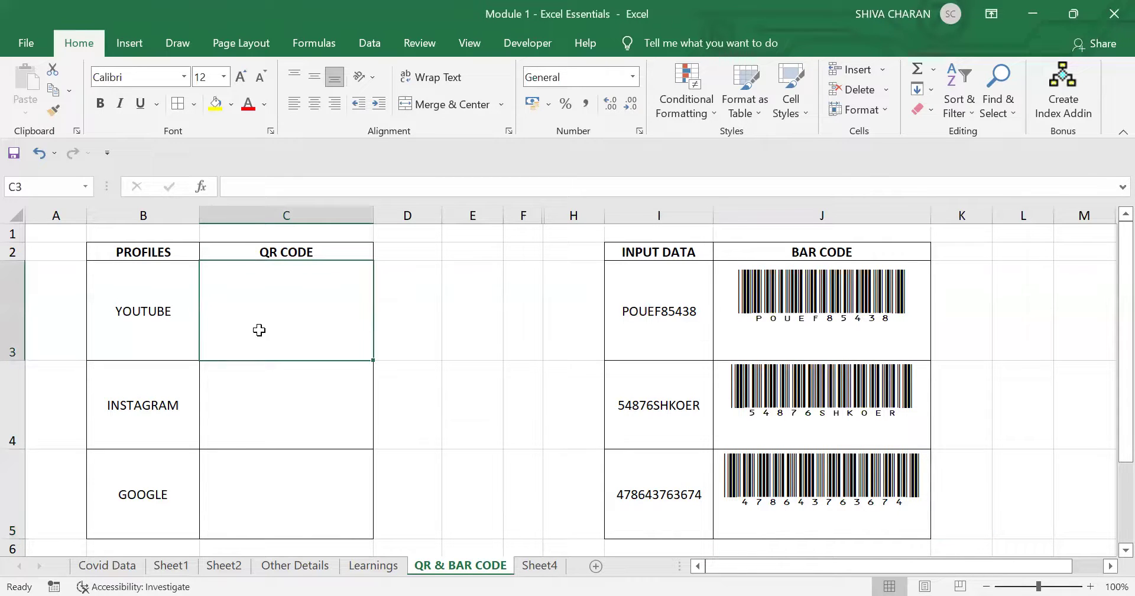
left_click(236, 401)
left_click(310, 324)
left_click(122, 48)
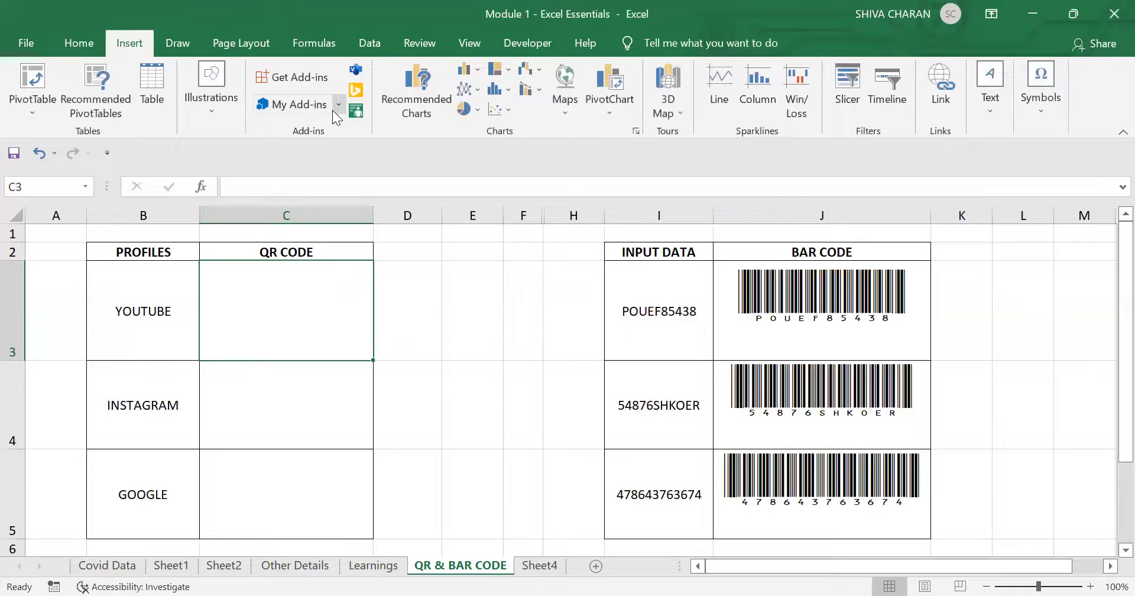
left_click(300, 106)
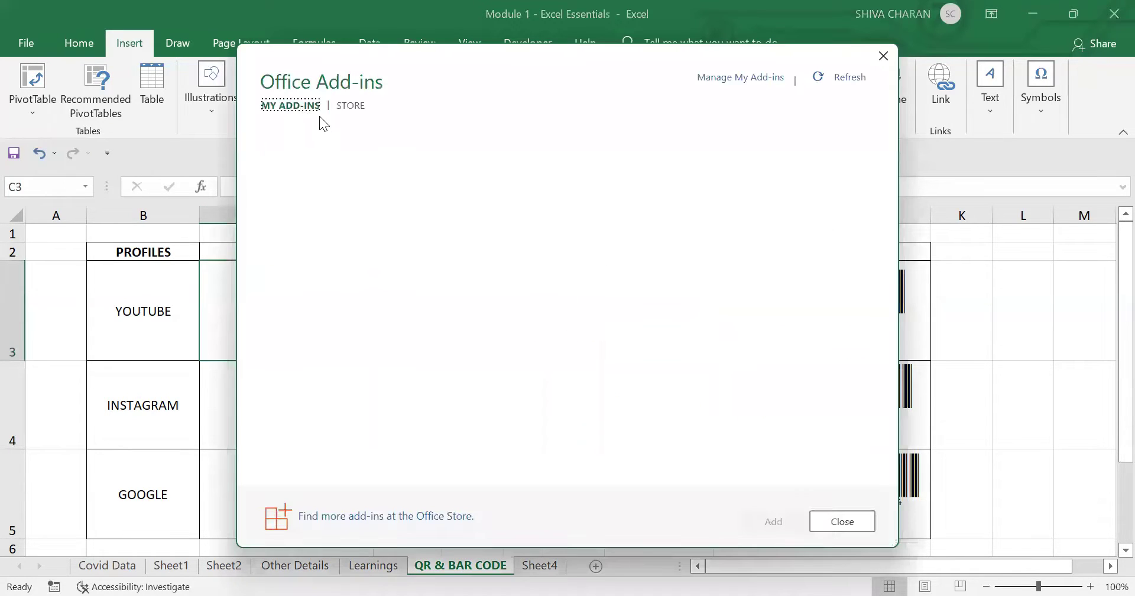
left_click(352, 106)
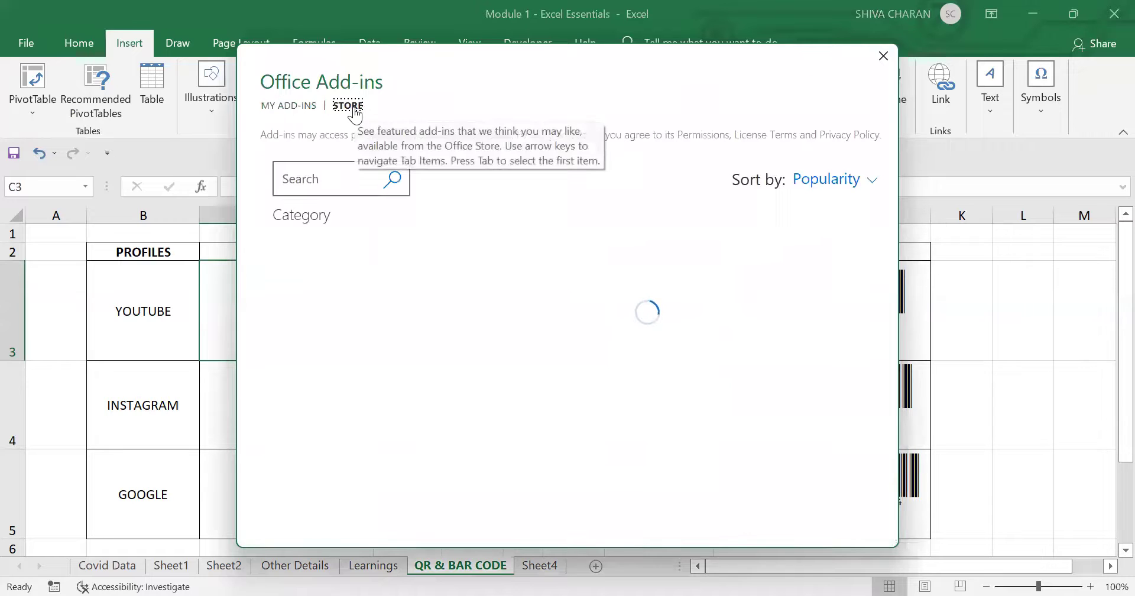
left_click(317, 177)
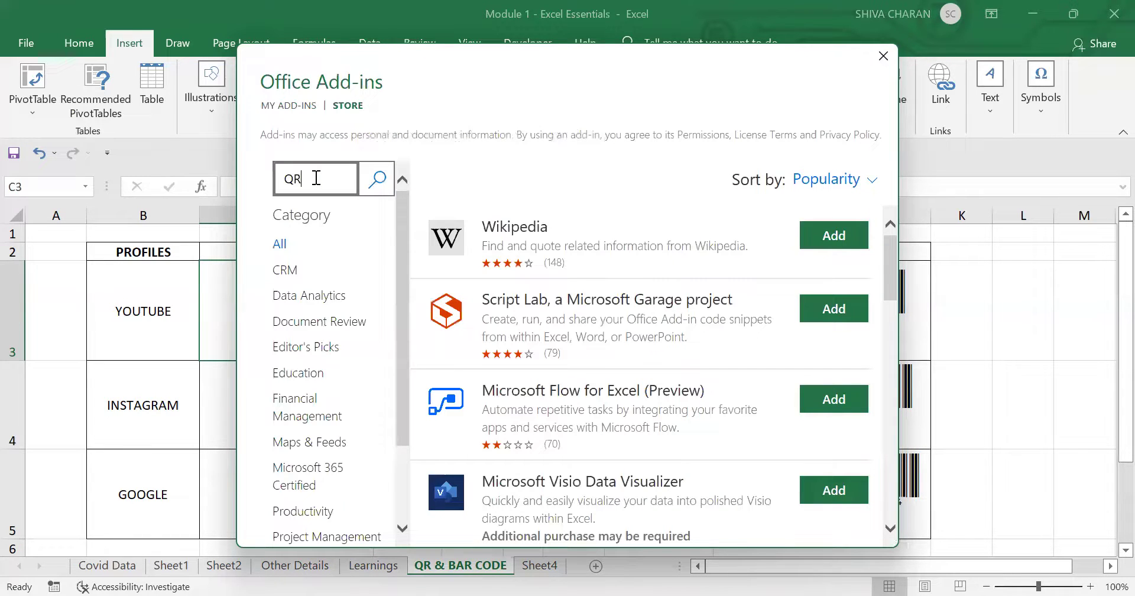
key("Return")
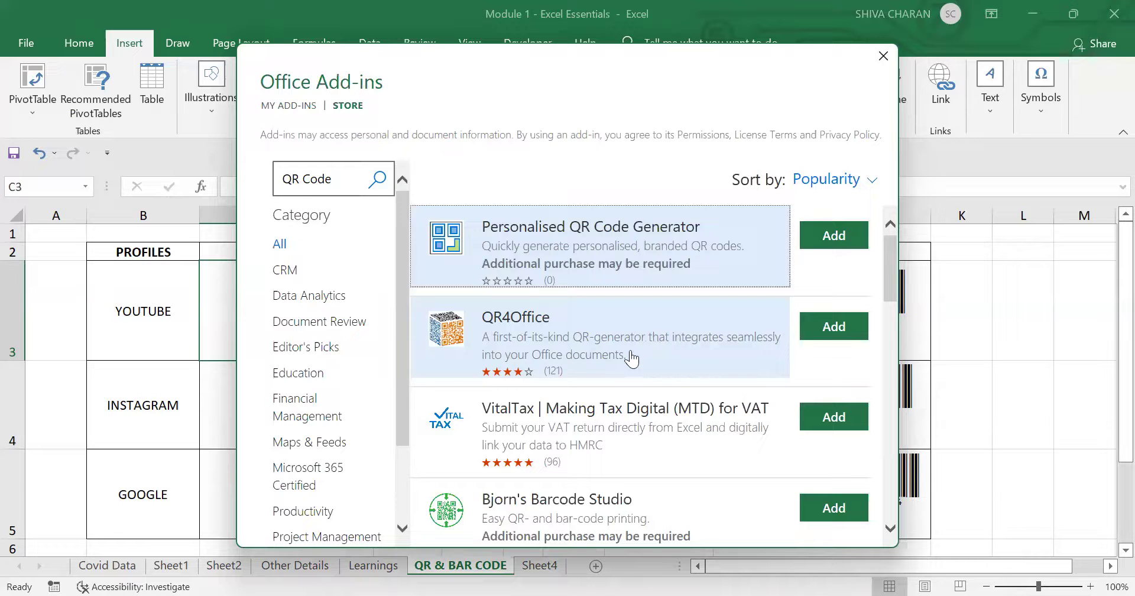
left_click(882, 58)
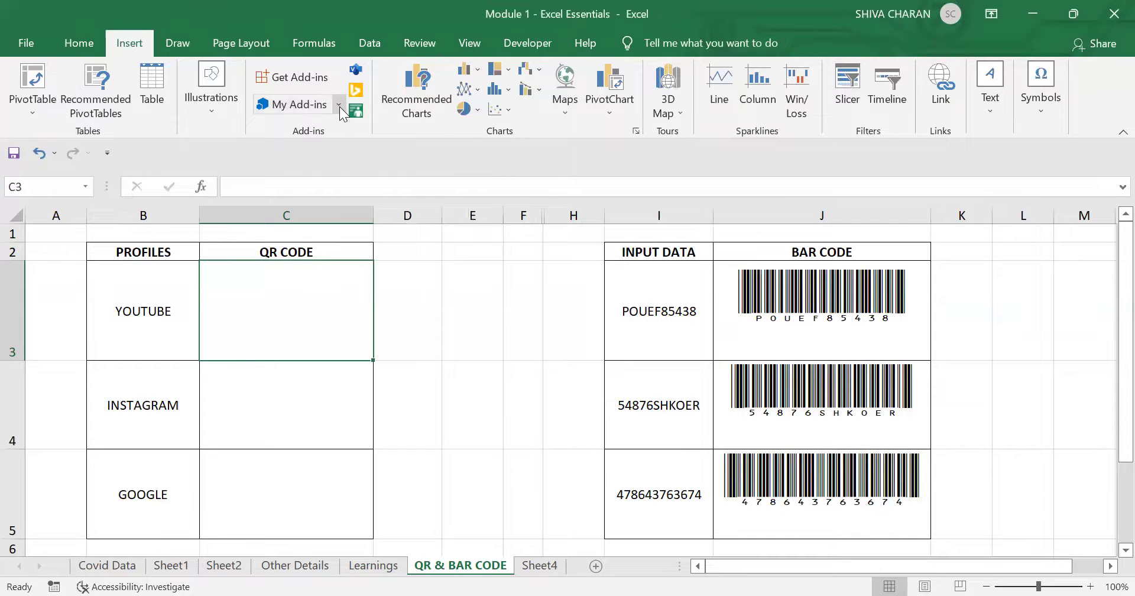
Step: Open the QR4Office add-in from the recently used add-ins
left_click(339, 106)
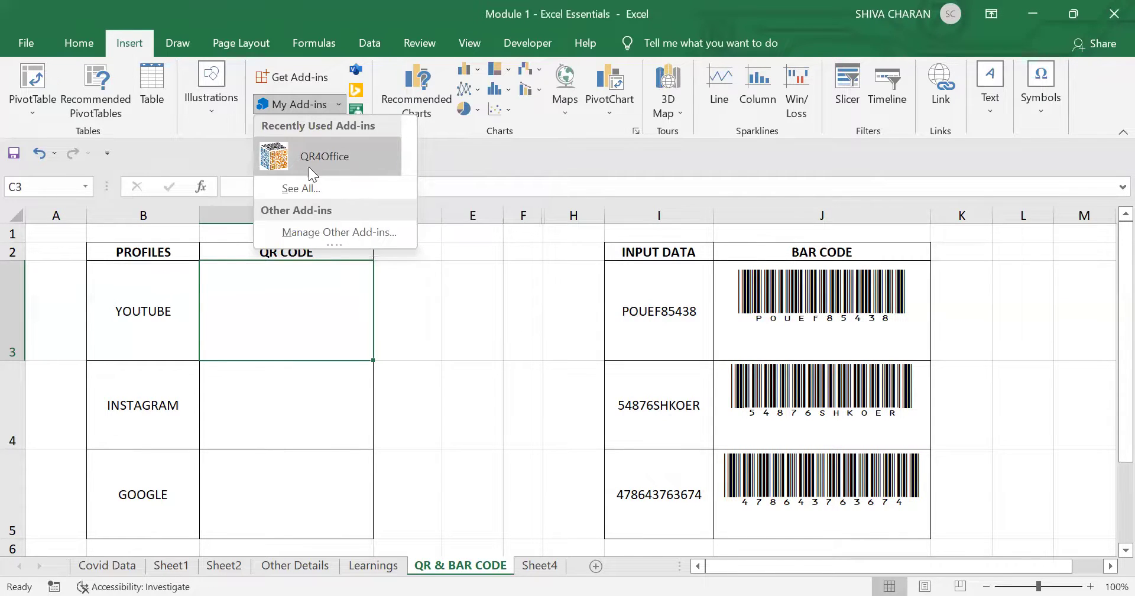
left_click(446, 149)
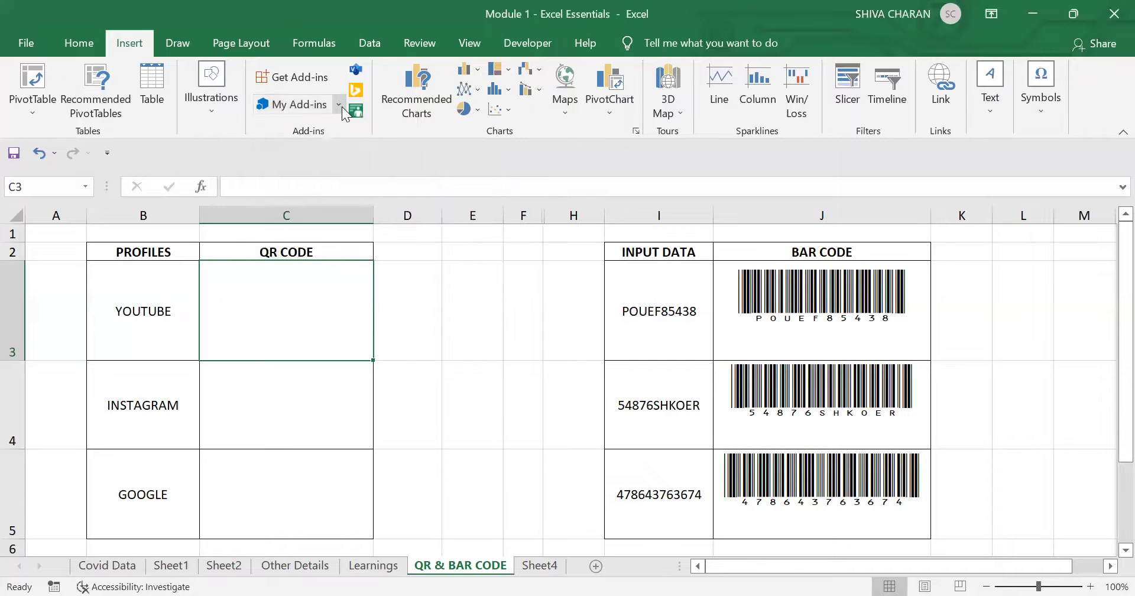
left_click(342, 107)
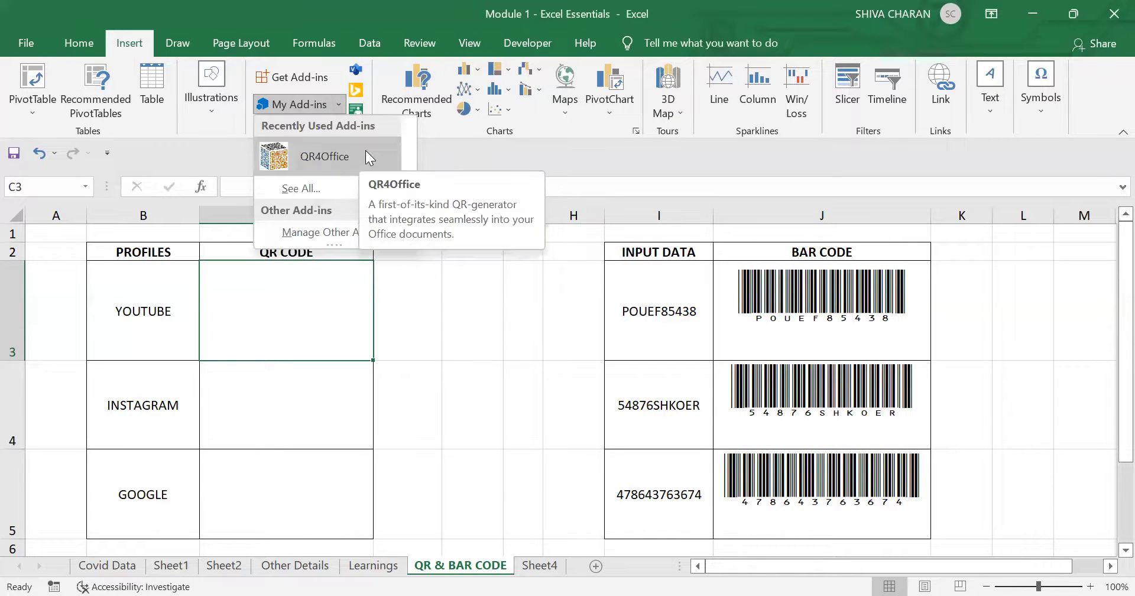
left_click(366, 152)
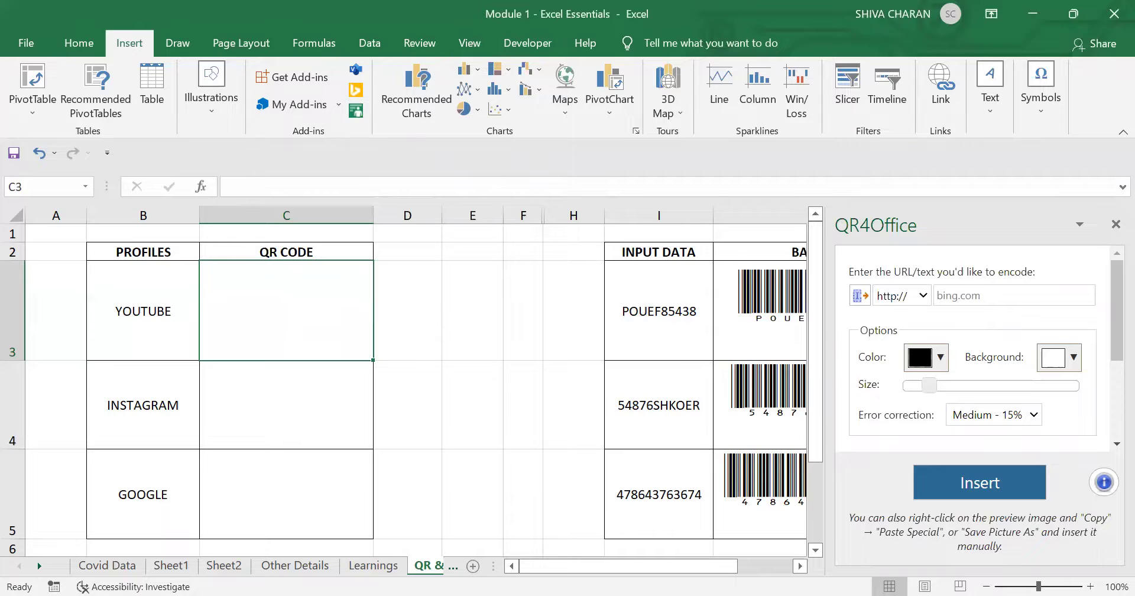
key("alt+Tab")
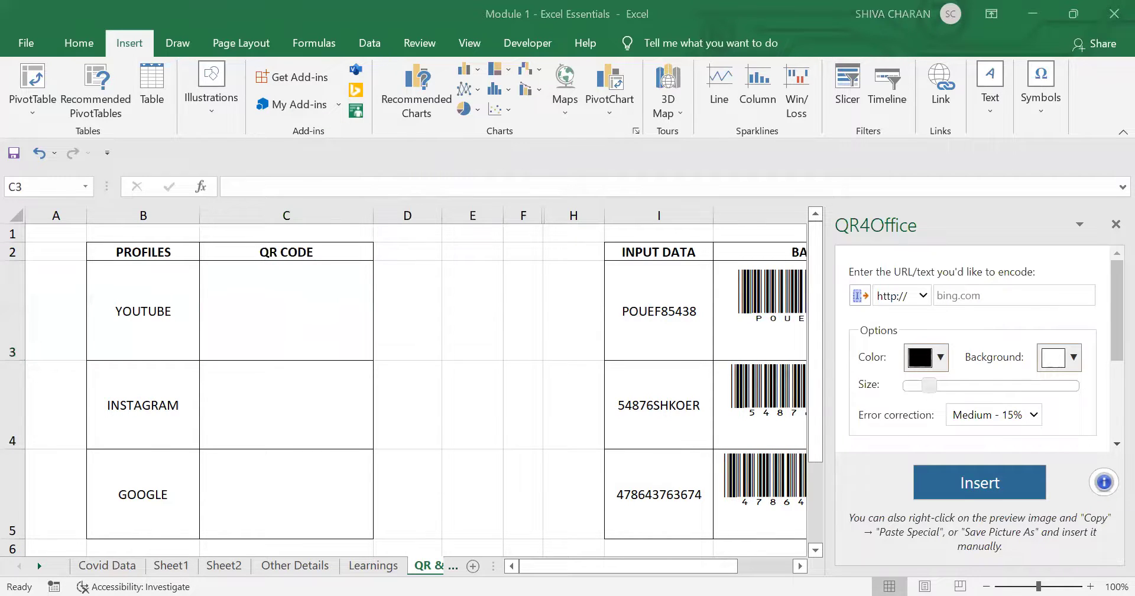
left_click(301, 326)
left_click(976, 298)
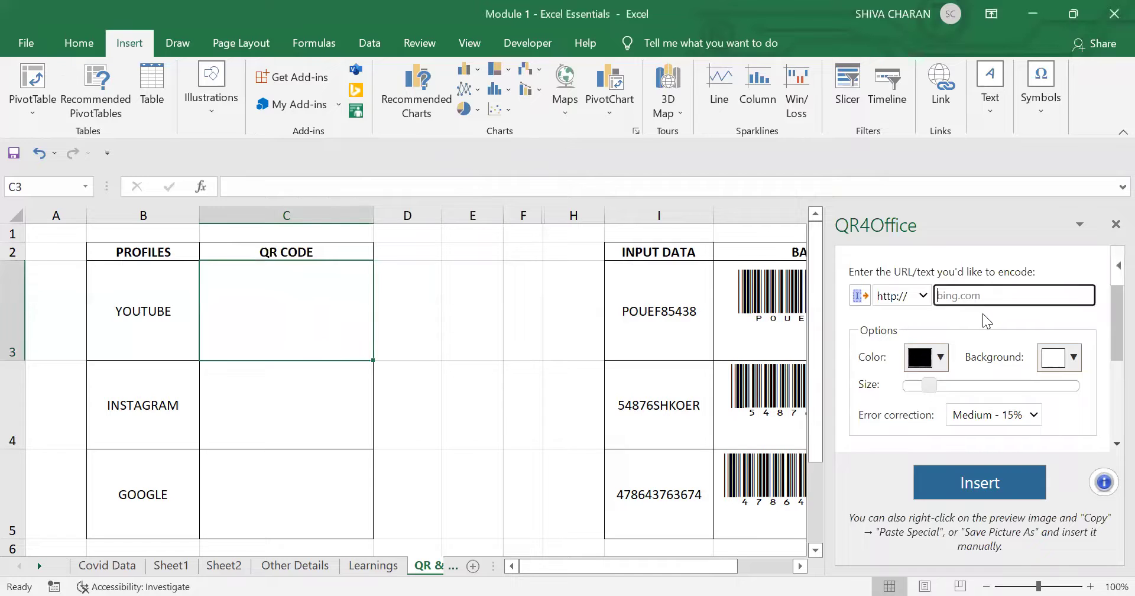
type("https://www.youtube.com/c/ShivaCharan009")
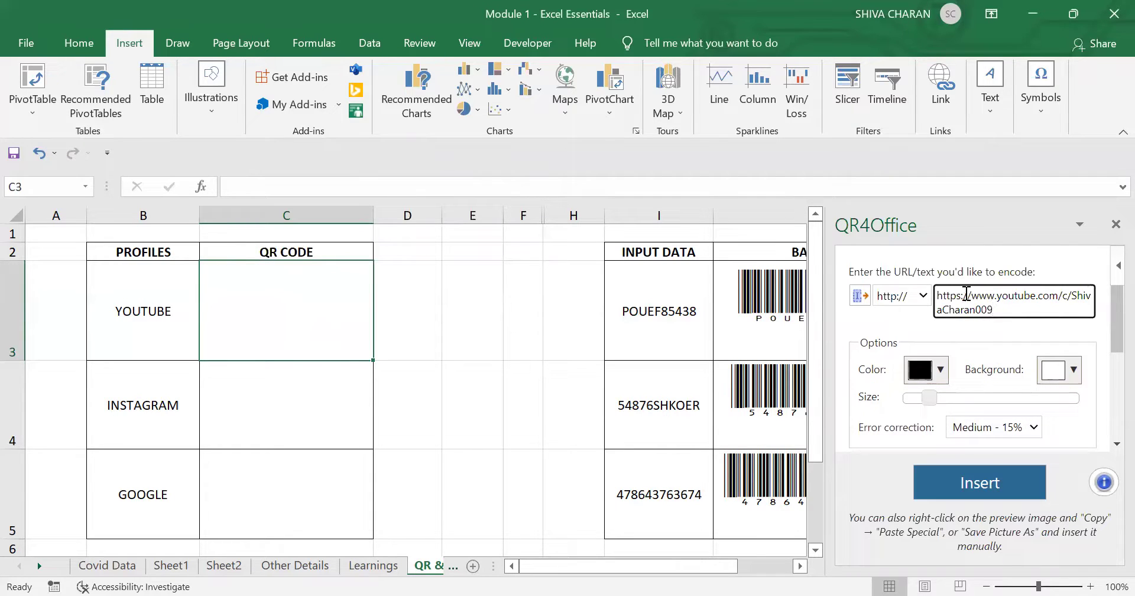
left_click_drag(975, 296, 938, 294)
key("BackSpace")
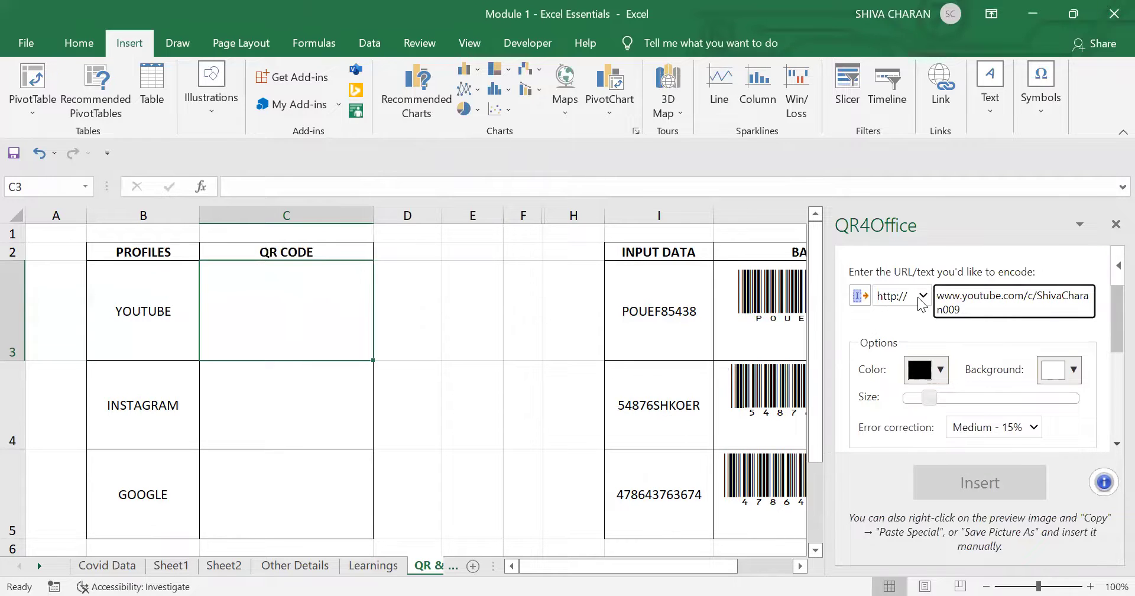
left_click(921, 299)
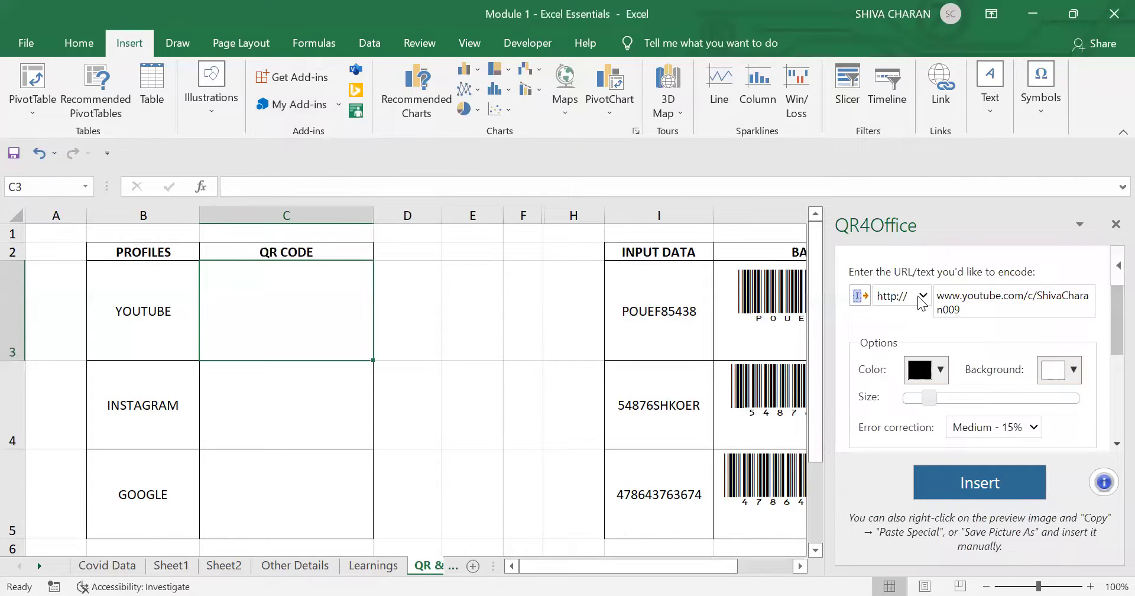
left_click(914, 330)
scroll(1110, 322, "down", 1)
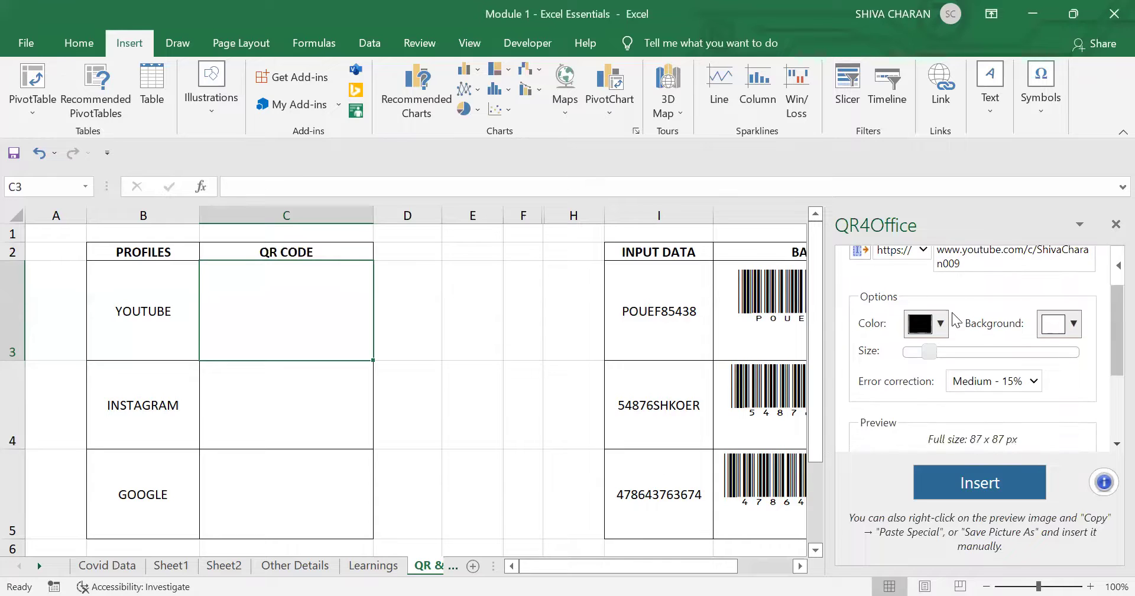
left_click(940, 323)
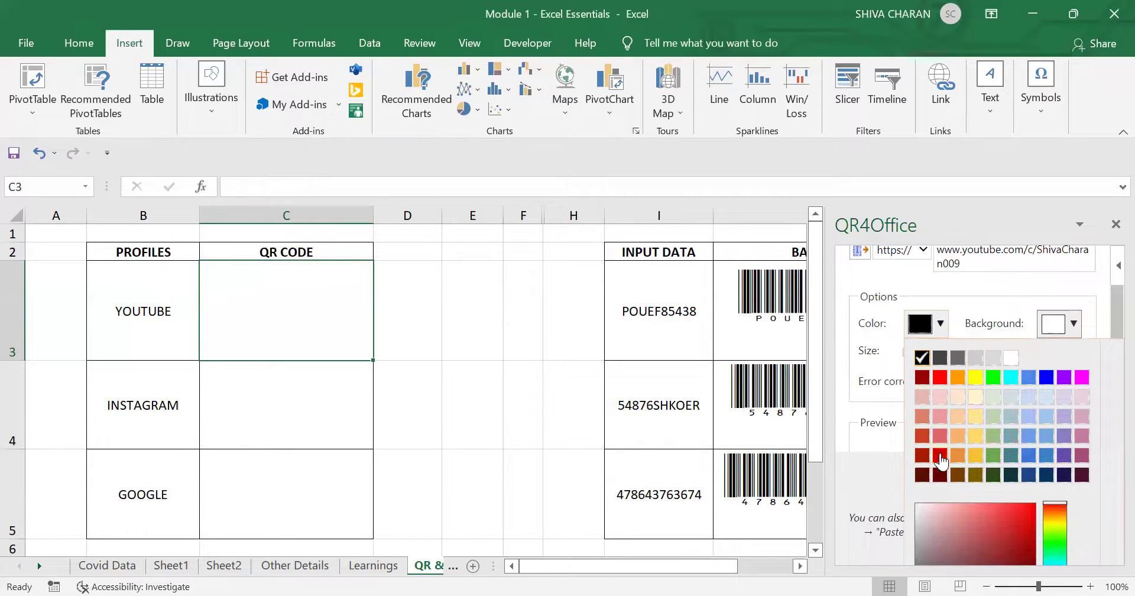
left_click(940, 455)
left_click(1073, 324)
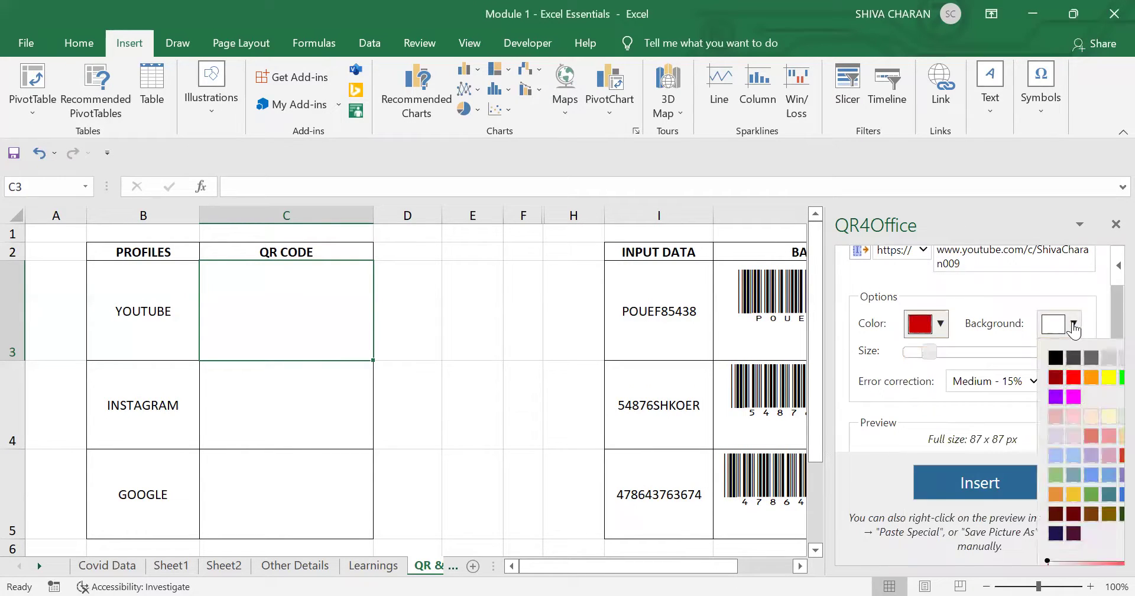
left_click(1093, 299)
Step: Check the QR preview, insert the YouTube QR code, and centre it slightly enlarged in cell C3
scroll(1110, 334, "down", 2)
scroll(1109, 334, "down", 2)
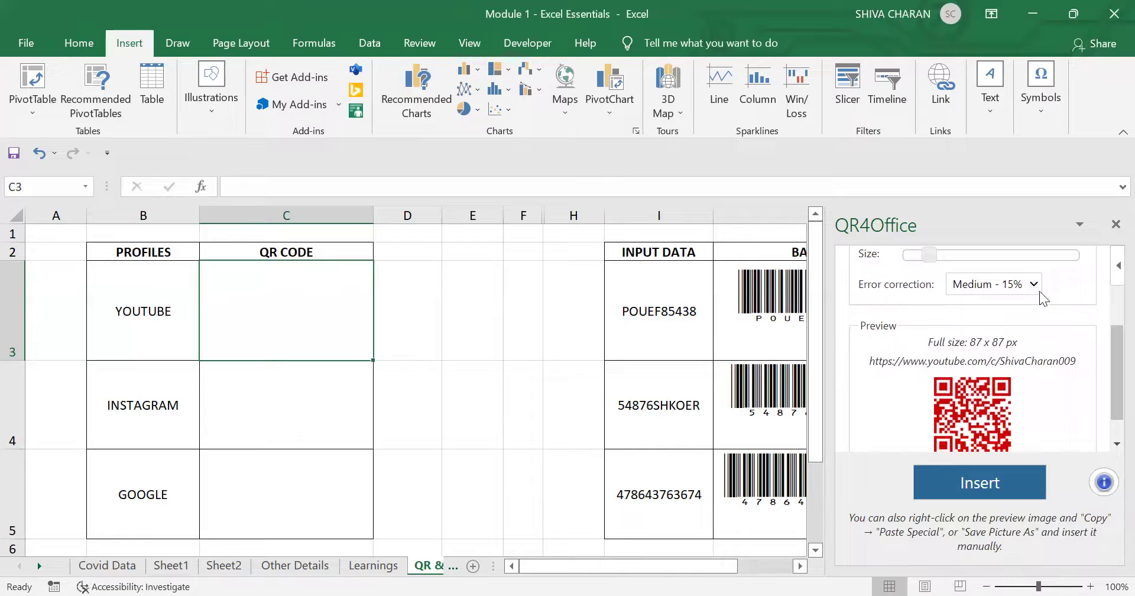
scroll(1101, 355, "up", 2)
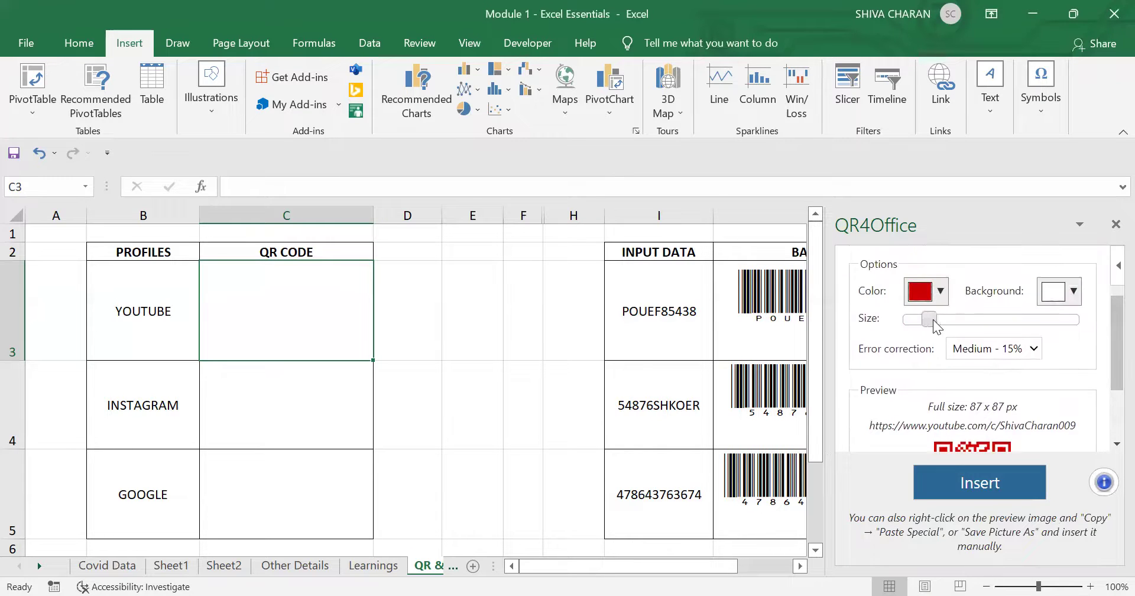
left_click(936, 324)
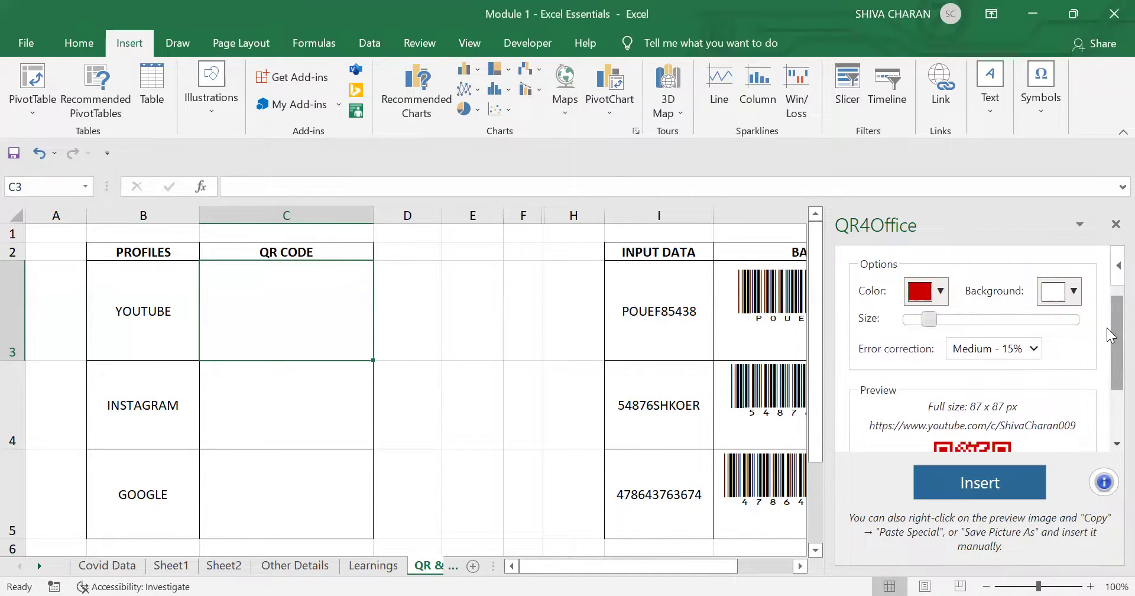
scroll(1107, 329, "down", 3)
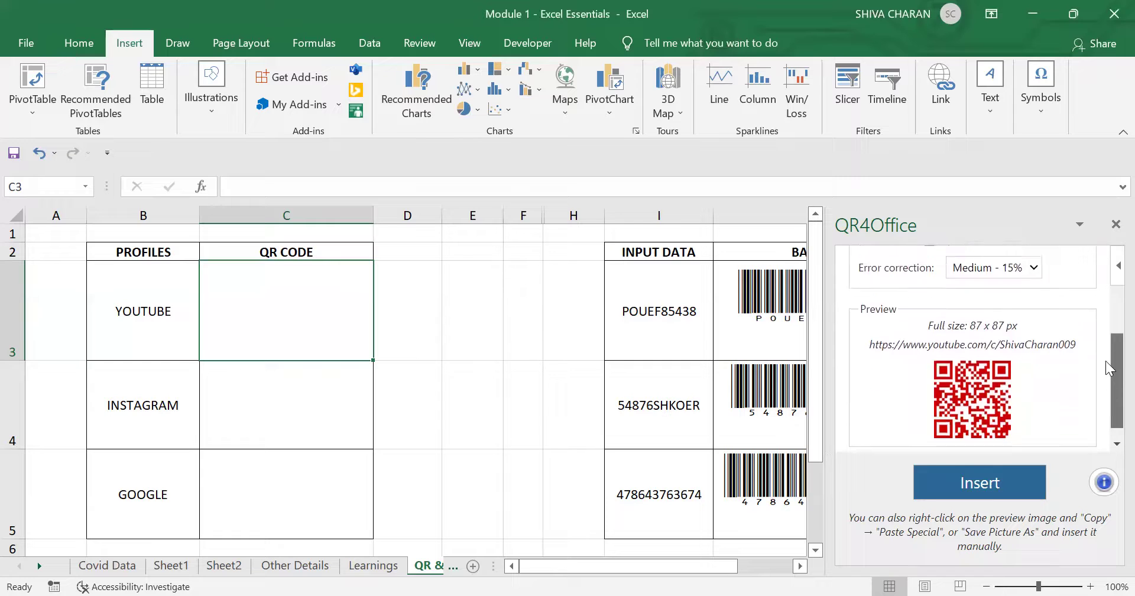
scroll(1107, 366, "up", 5)
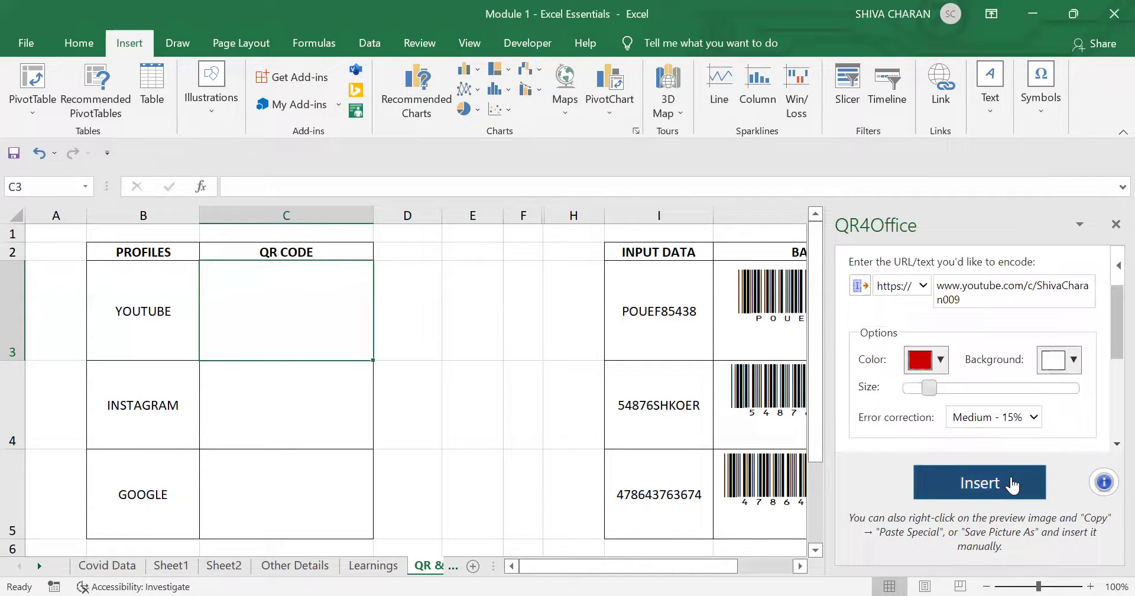
left_click(1012, 485)
left_click_drag(245, 293, 289, 297)
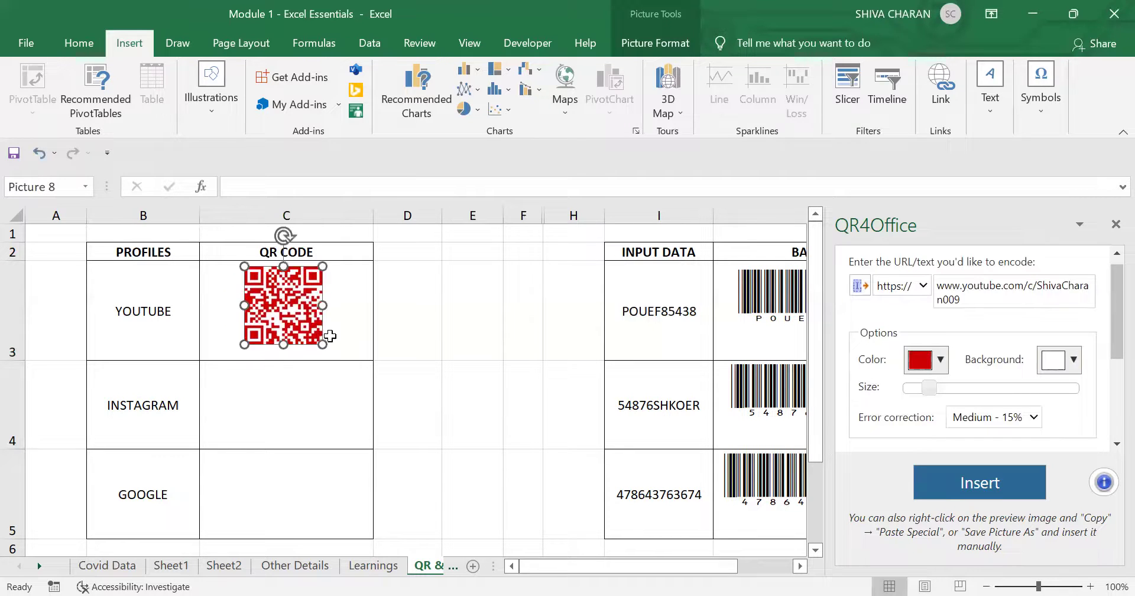
left_click_drag(322, 344, 328, 352)
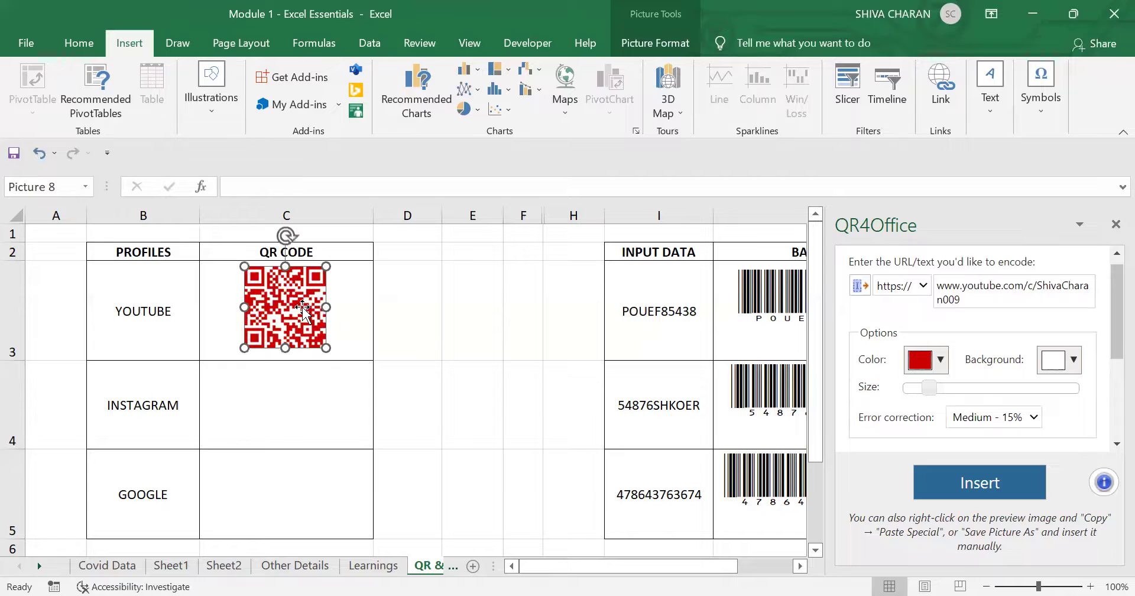
left_click_drag(302, 306, 303, 312)
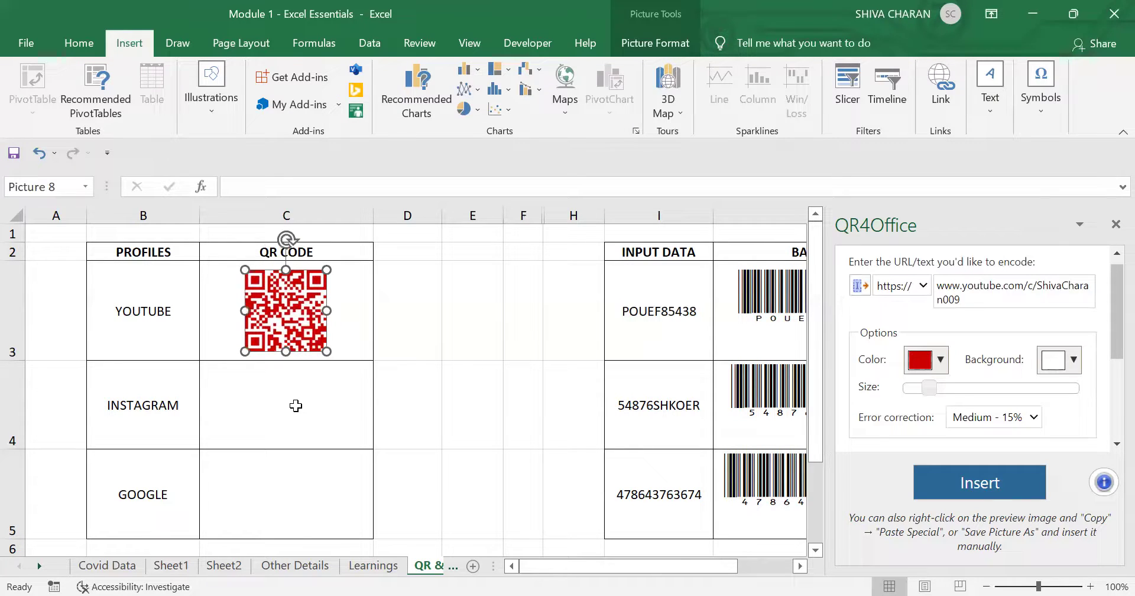
left_click(296, 406)
left_click(1116, 224)
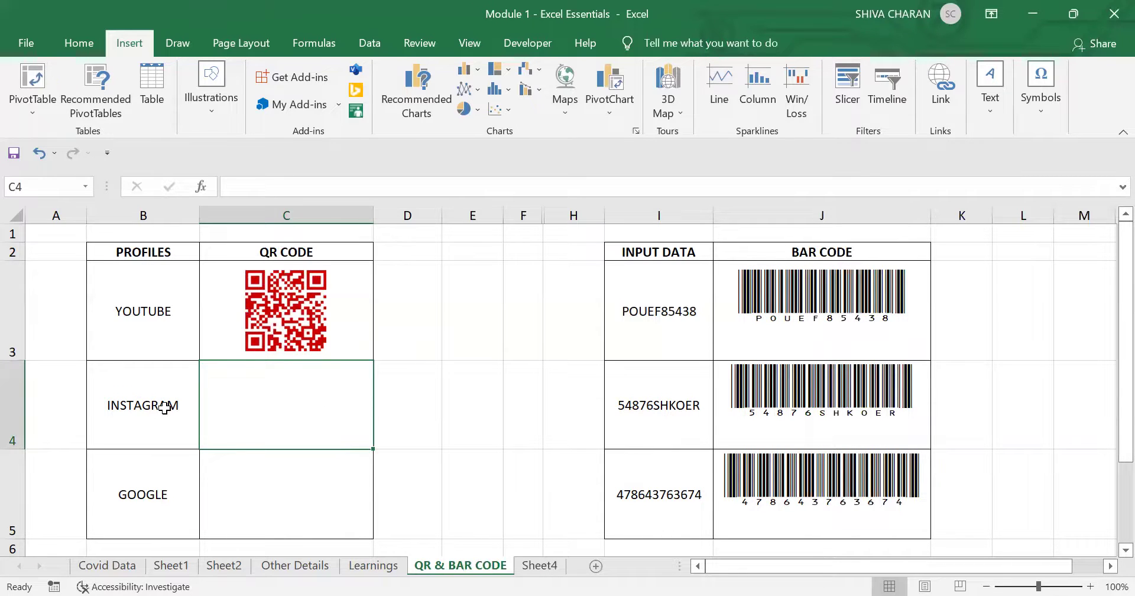
left_click(339, 108)
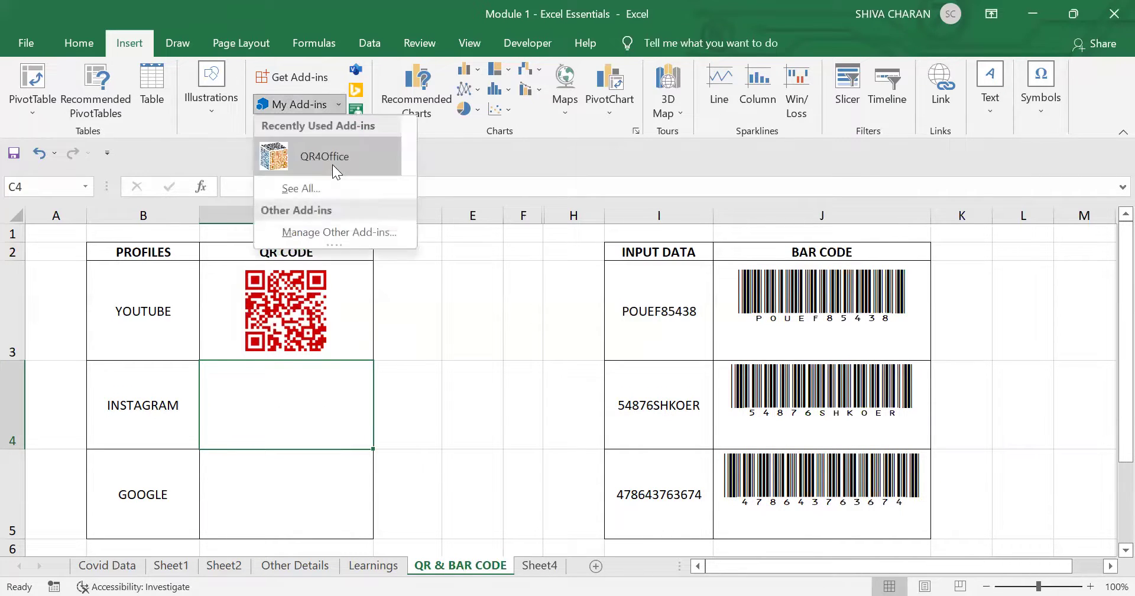
left_click(332, 164)
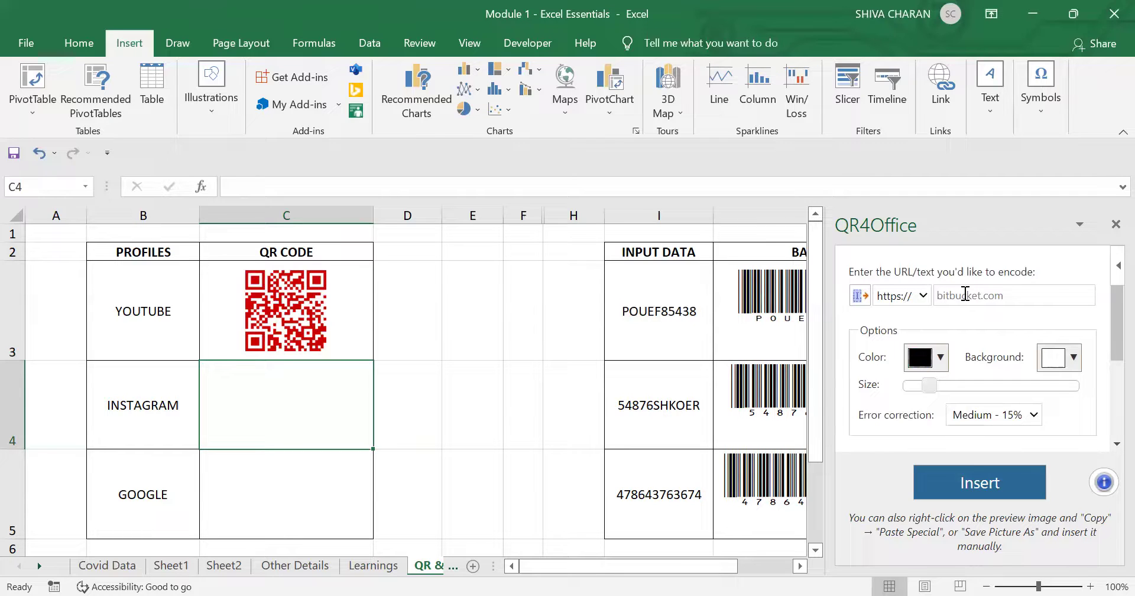
left_click(986, 290)
type("instagram.com")
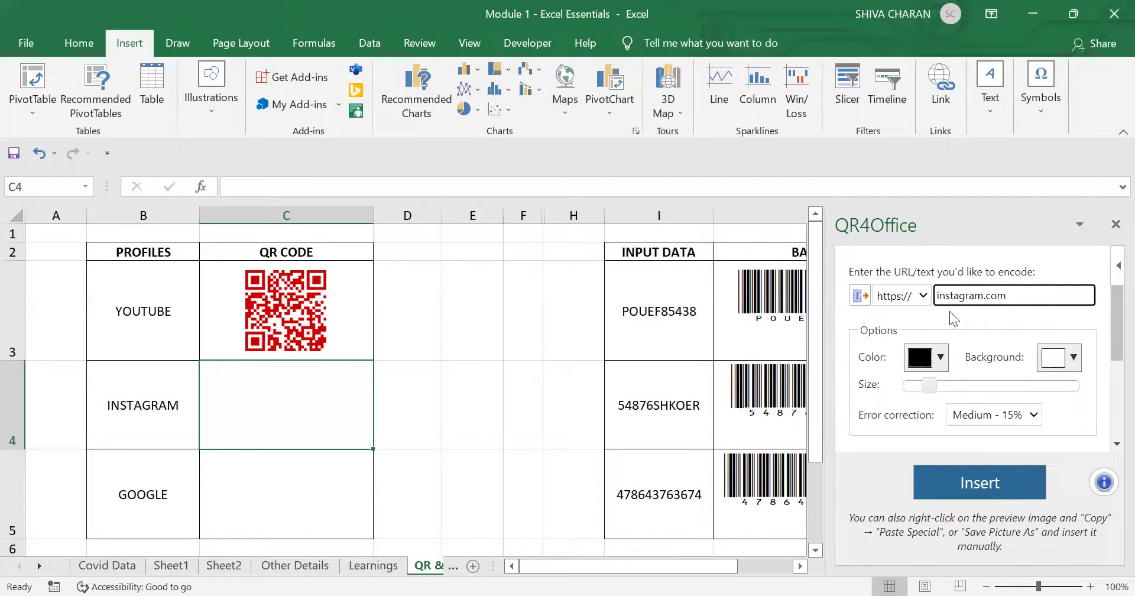
left_click(1016, 484)
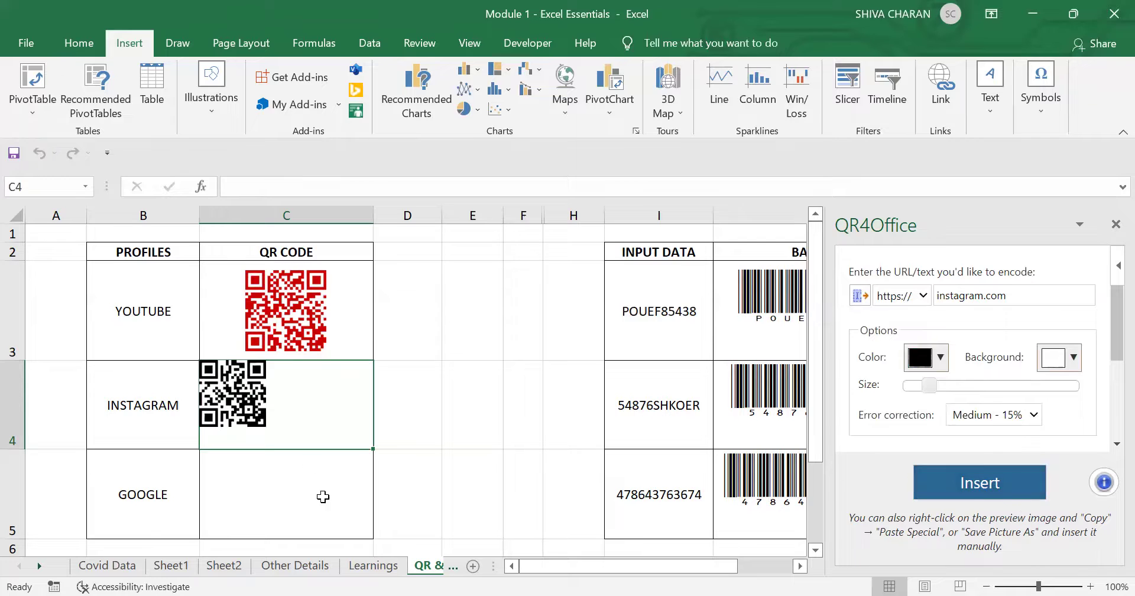
Step: Centre the Instagram QR code in cell C4, enlarge it to nearly fill the row height, and close QR4Office
left_click_drag(239, 388, 281, 394)
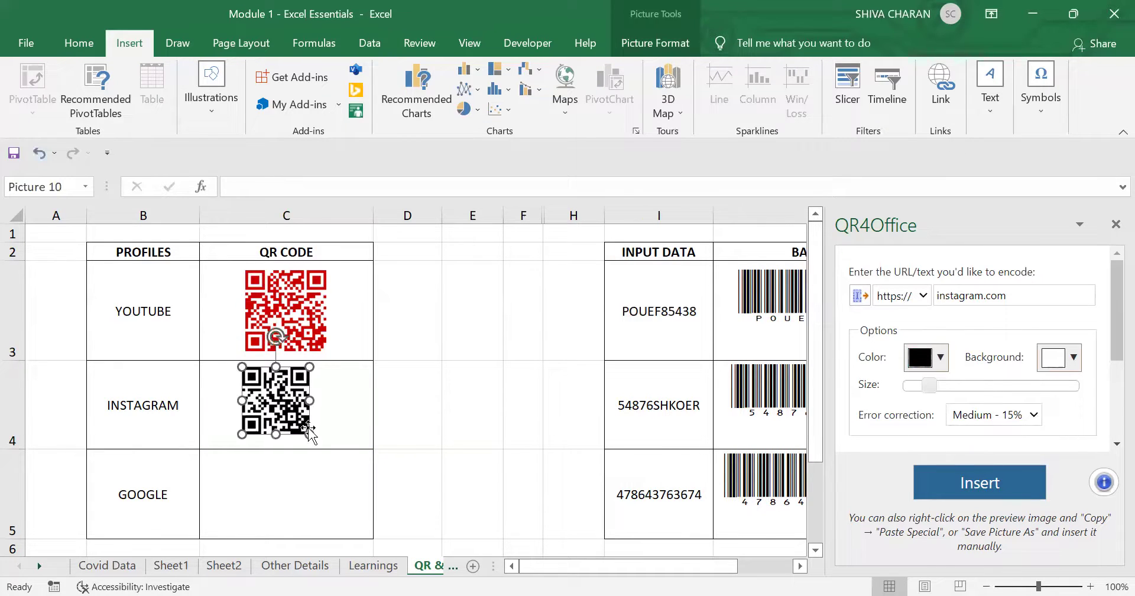
left_click_drag(307, 427, 325, 446)
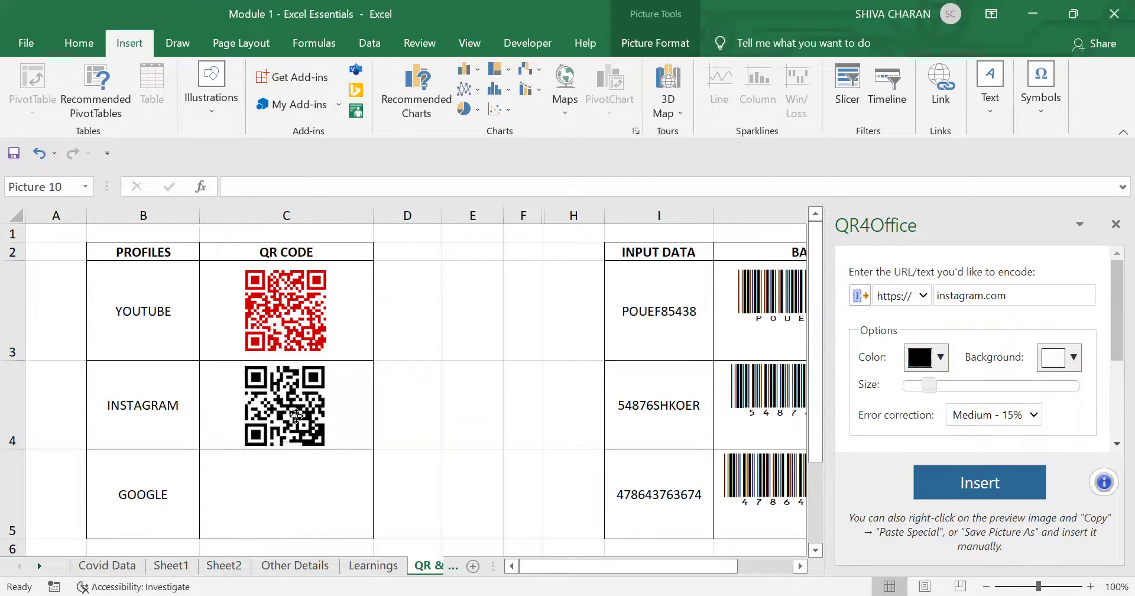
left_click(1116, 224)
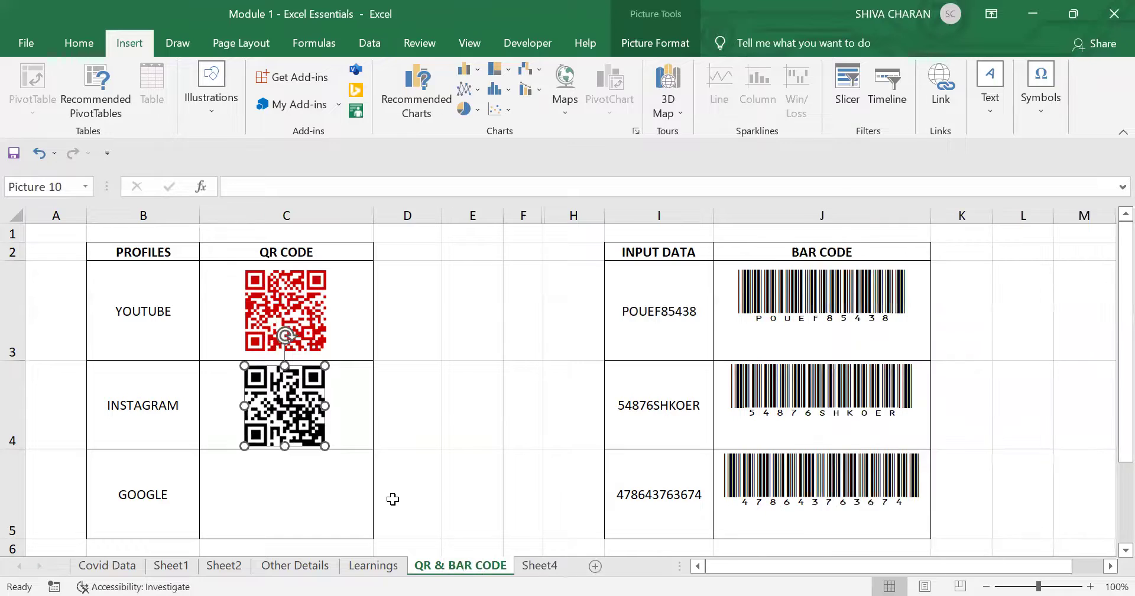
left_click(264, 485)
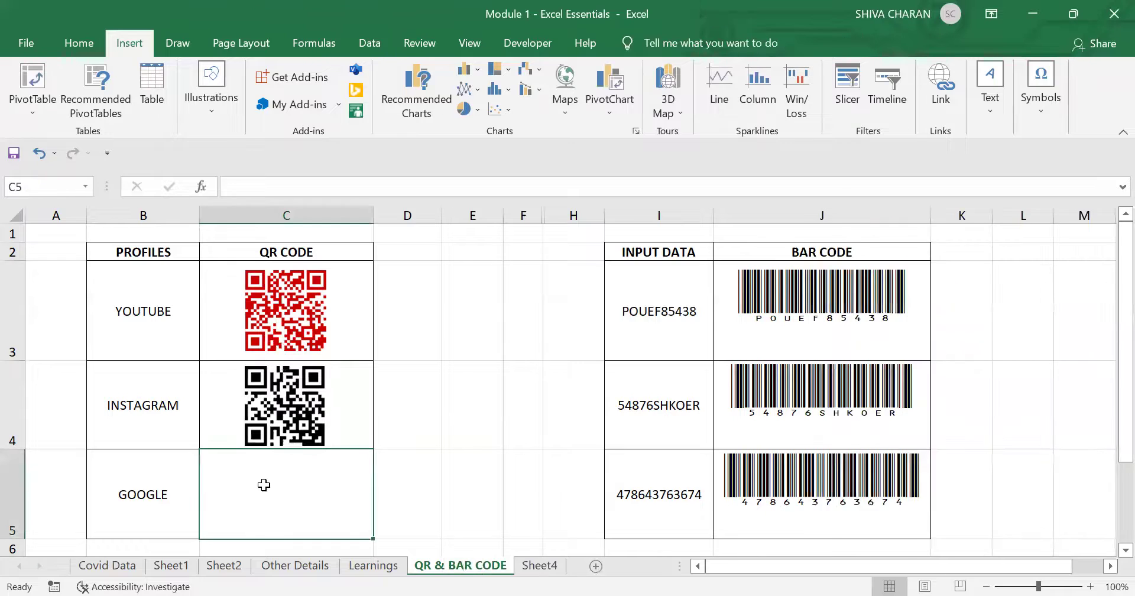
left_click(338, 109)
left_click(324, 156)
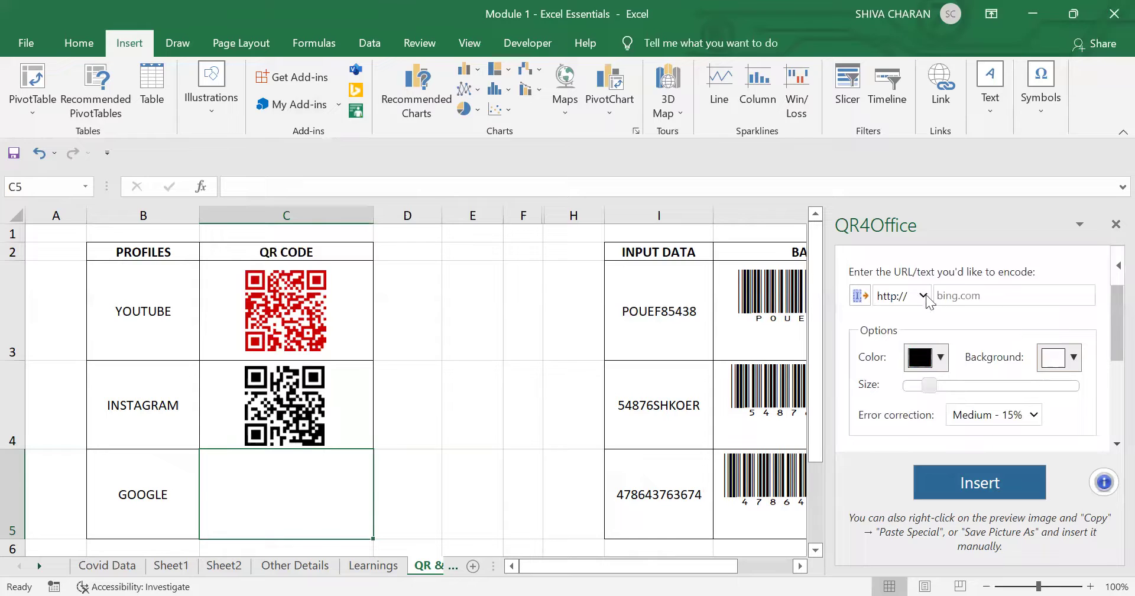
left_click(972, 295)
type("www.google.com")
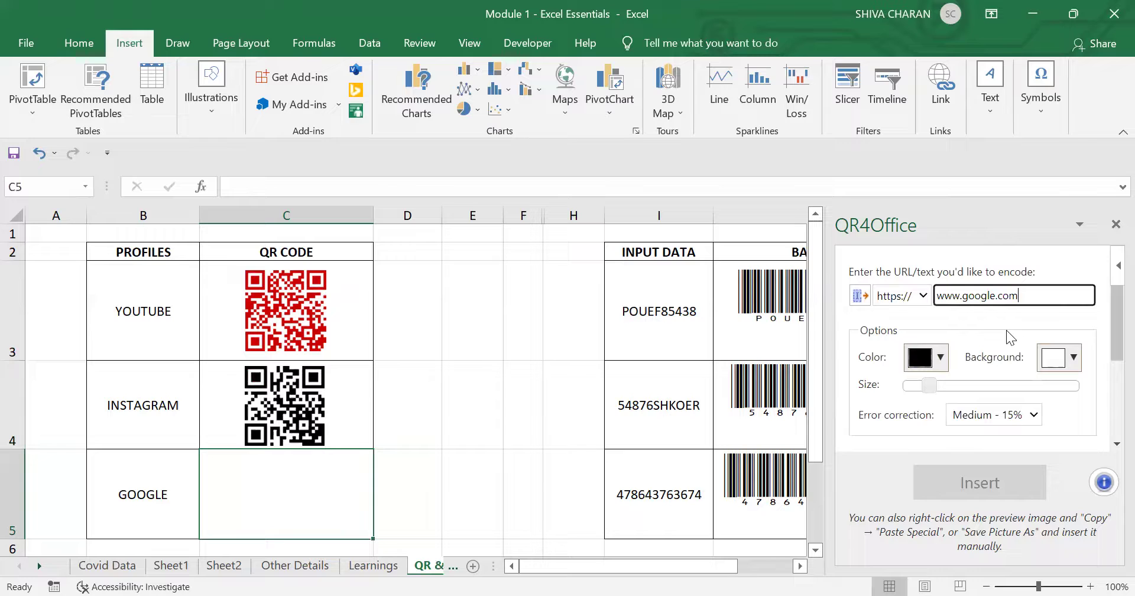
Step: Set the Google QR code's color to orange and insert the code into the sheet
left_click(940, 357)
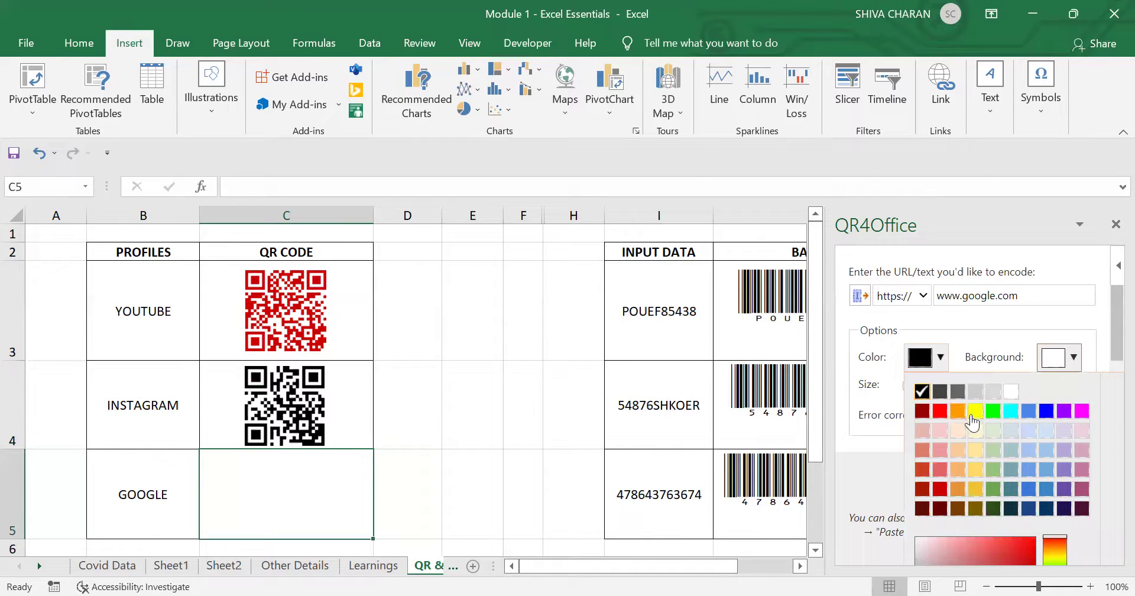
left_click(958, 412)
scroll(1005, 426, "down", 3)
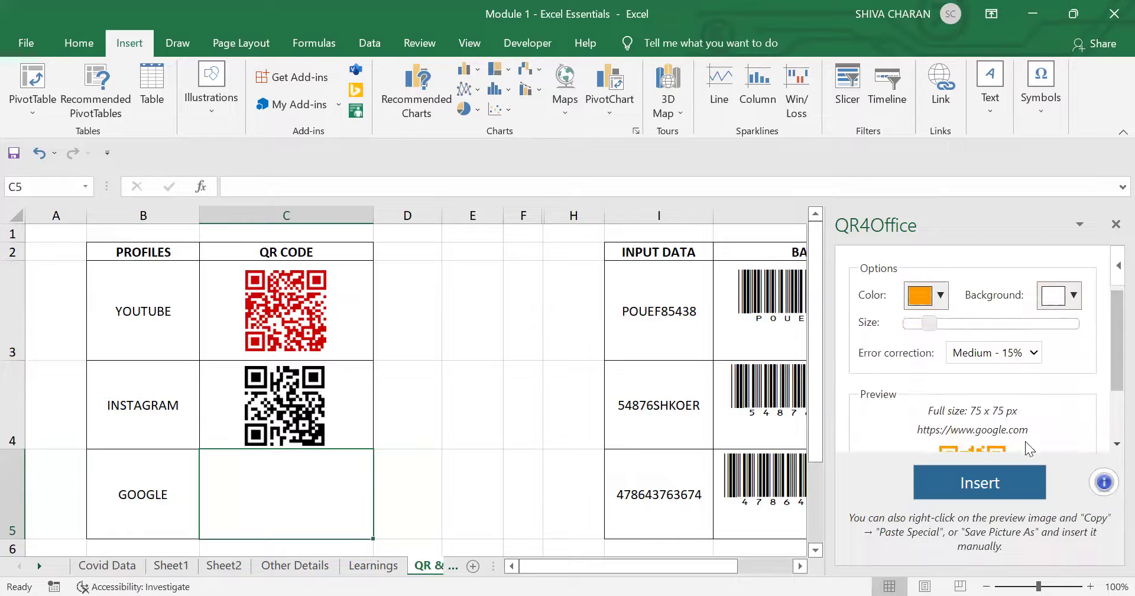
left_click(979, 482)
Step: Centre the orange Google QR code in cell C5, enlarge it to nearly fill the row height, and close QR4Office
left_click_drag(246, 471, 291, 476)
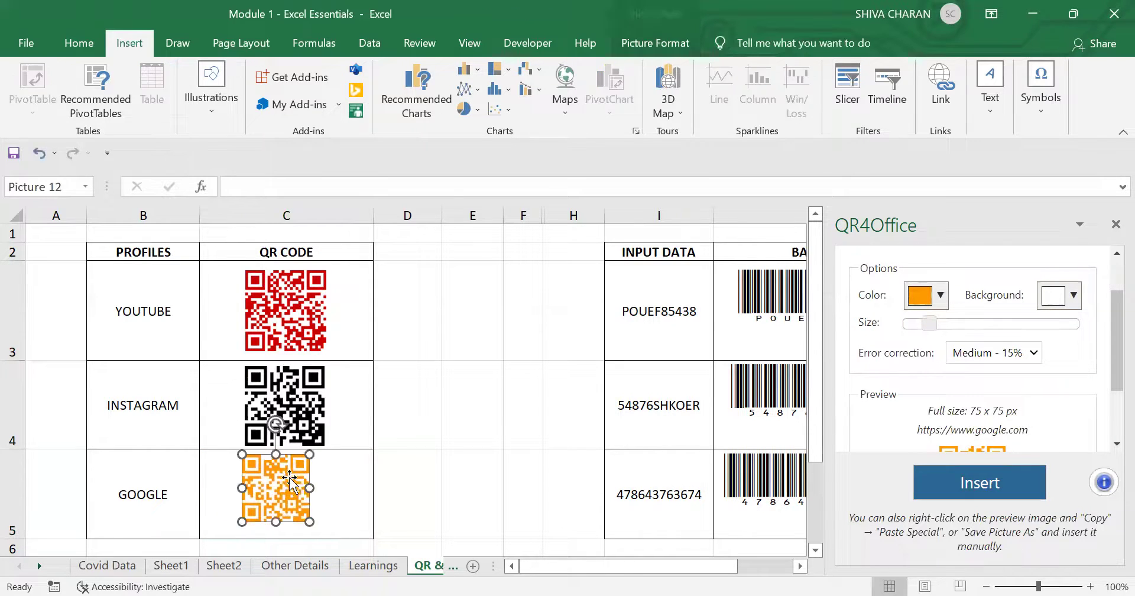
left_click_drag(314, 523, 322, 534)
left_click(1115, 223)
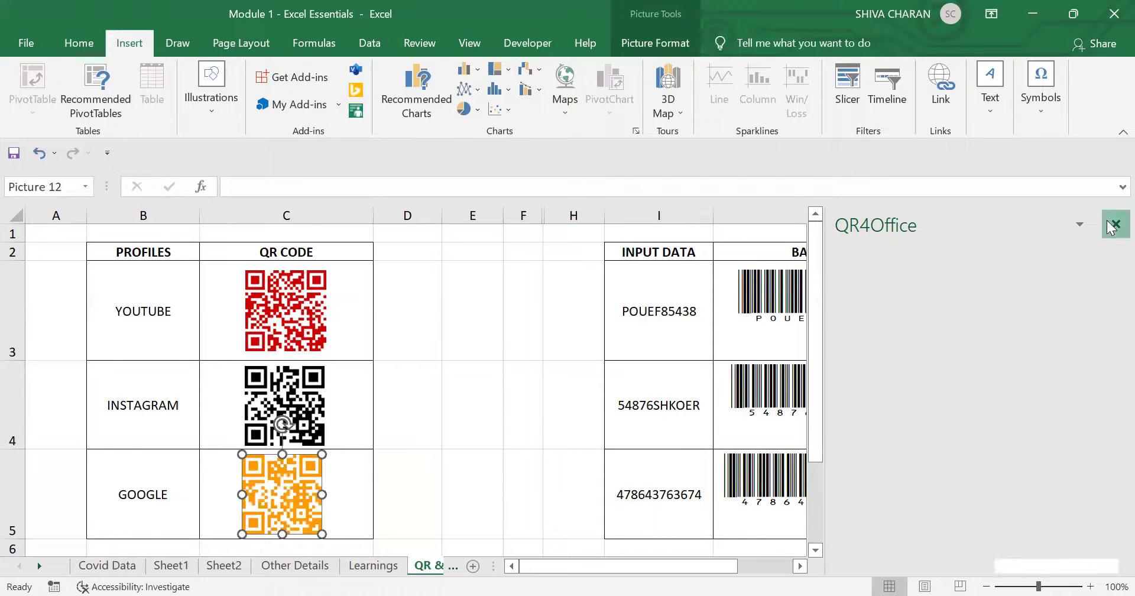
Step: Enlarge the red YouTube QR code slightly within cell C3
left_click(311, 319)
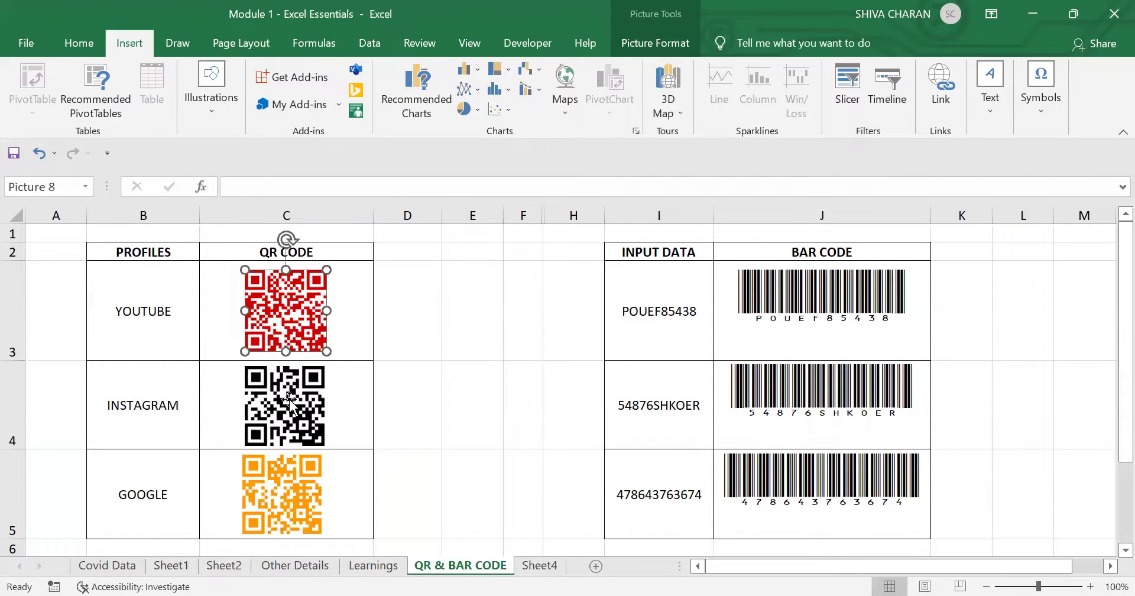
left_click(289, 399)
left_click(308, 306)
left_click_drag(324, 268, 331, 265)
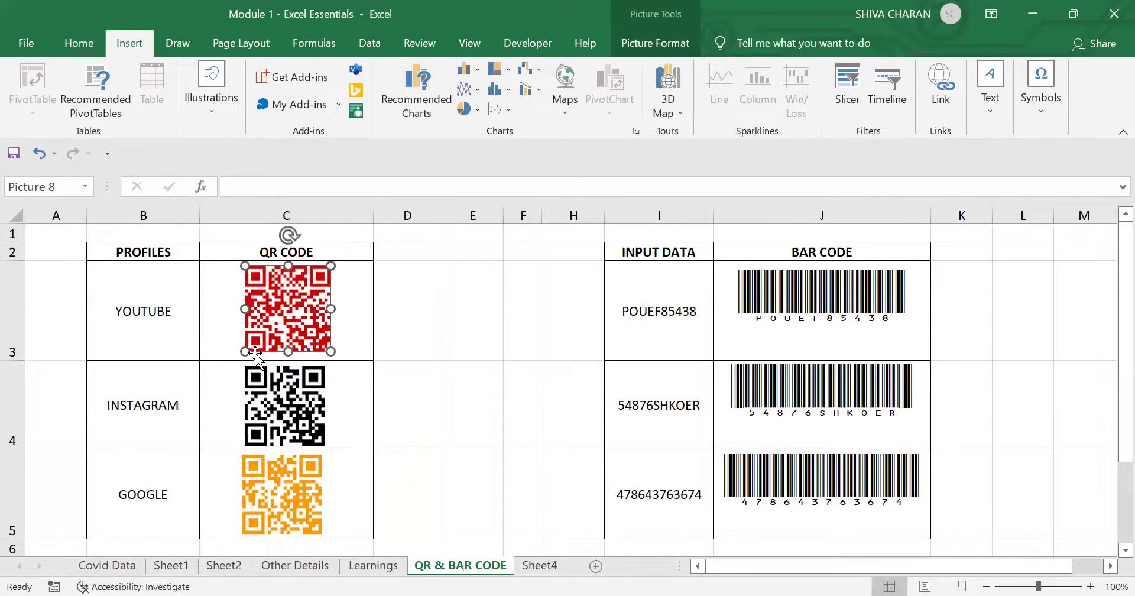
double_click(278, 391)
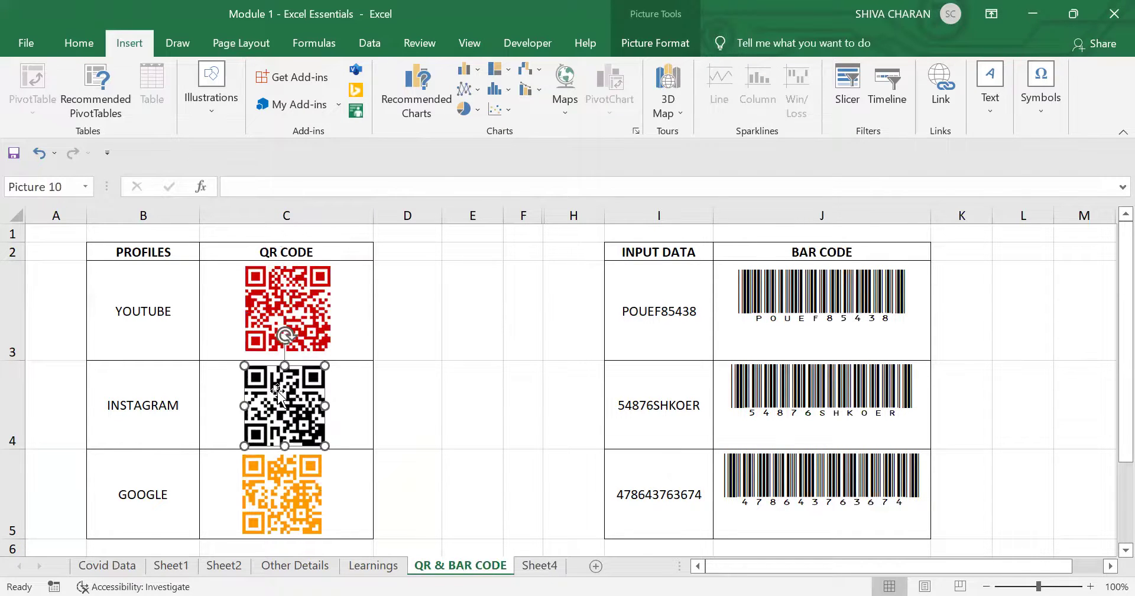
left_click(380, 312)
left_click(313, 308)
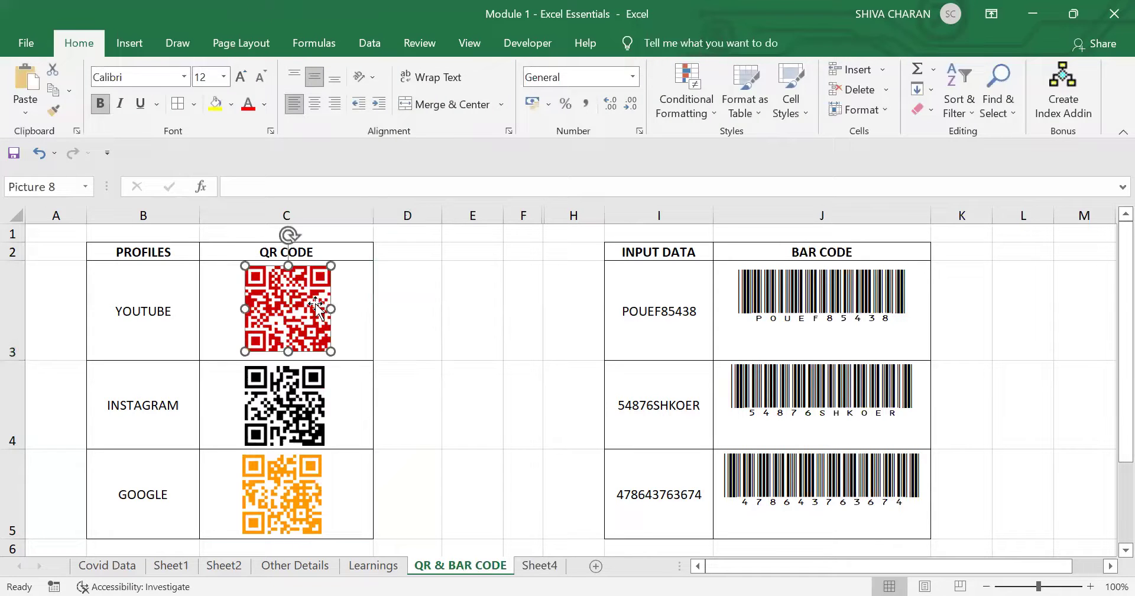
left_click(406, 310)
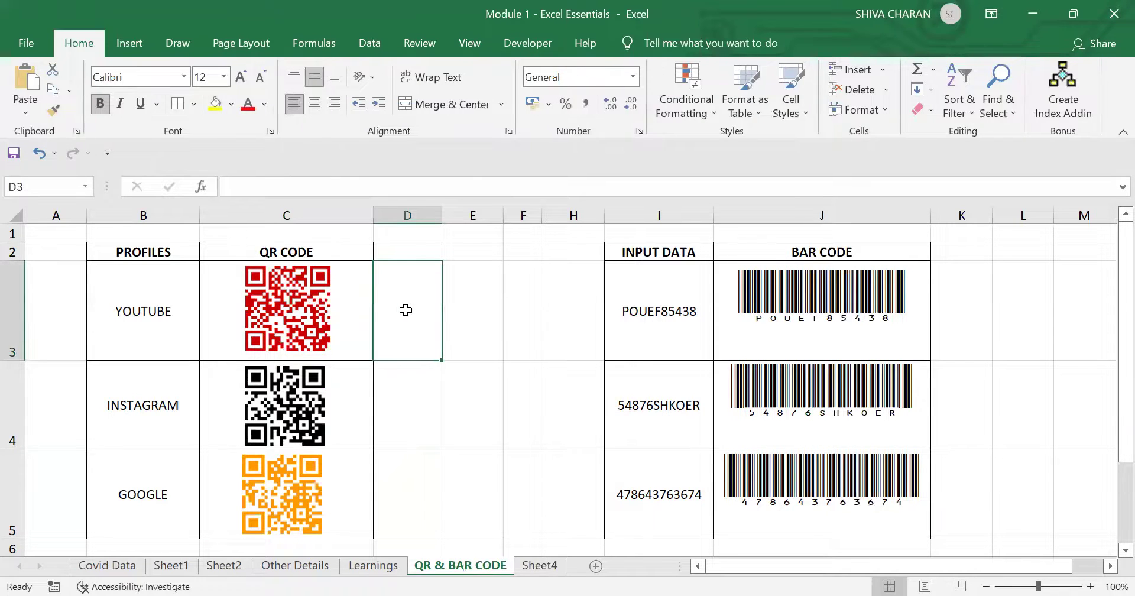
left_click(268, 296)
Step: Enter SUBSCRIBE TO MY CHANNEL in cell D3, beside the YouTube QR code
left_click(404, 295)
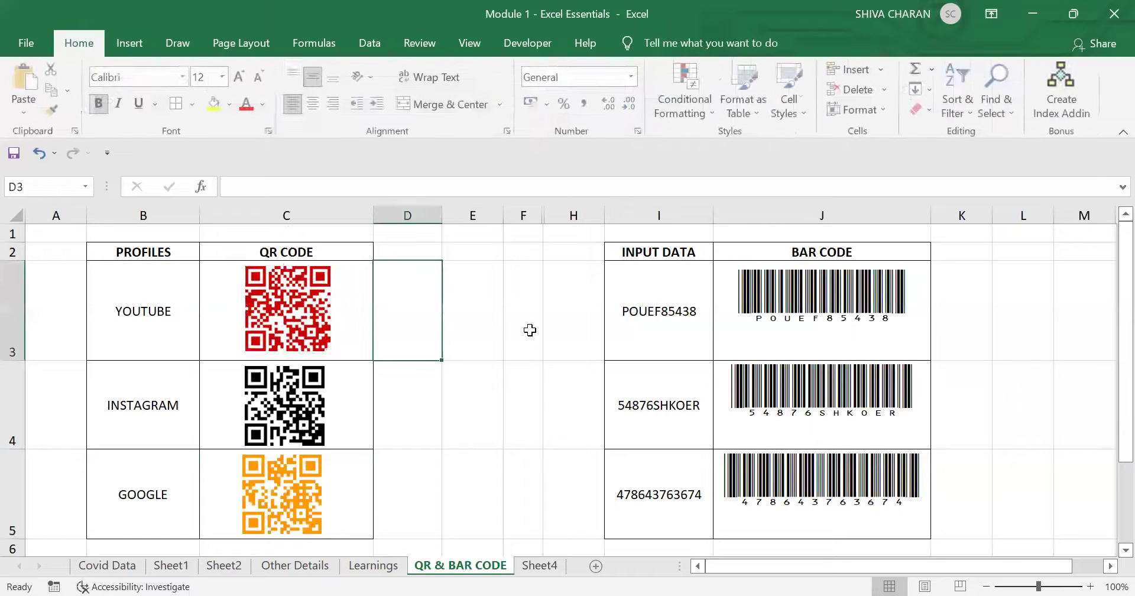
type("SIUB")
key("BackSpace")
key("BackSpace")
key("BackSpace")
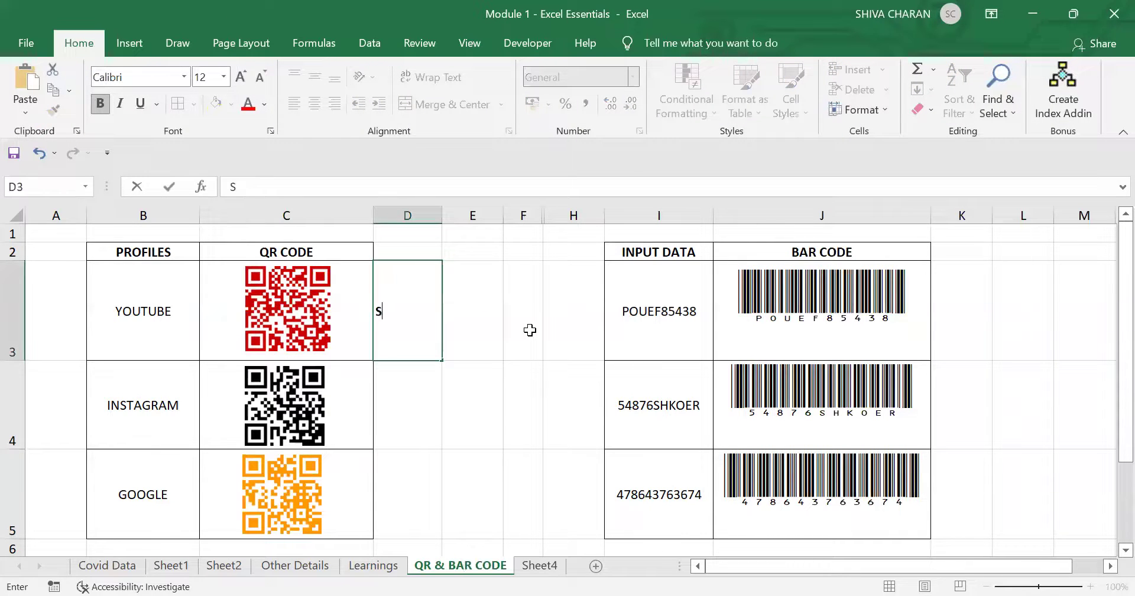
type("UBSCRIBE ")
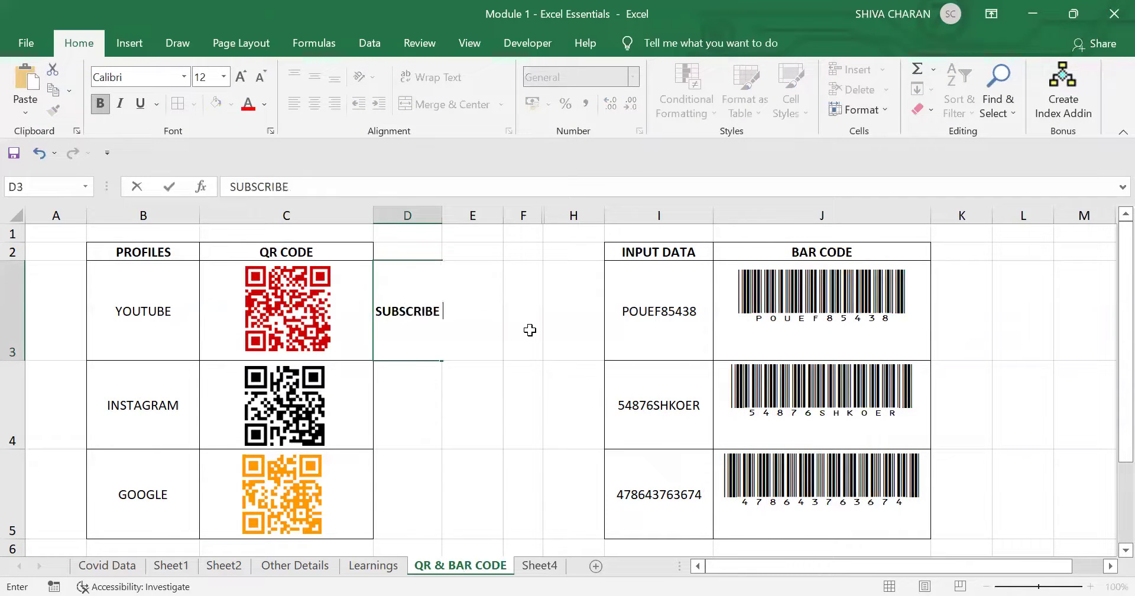
type("TO MY CHANNEL")
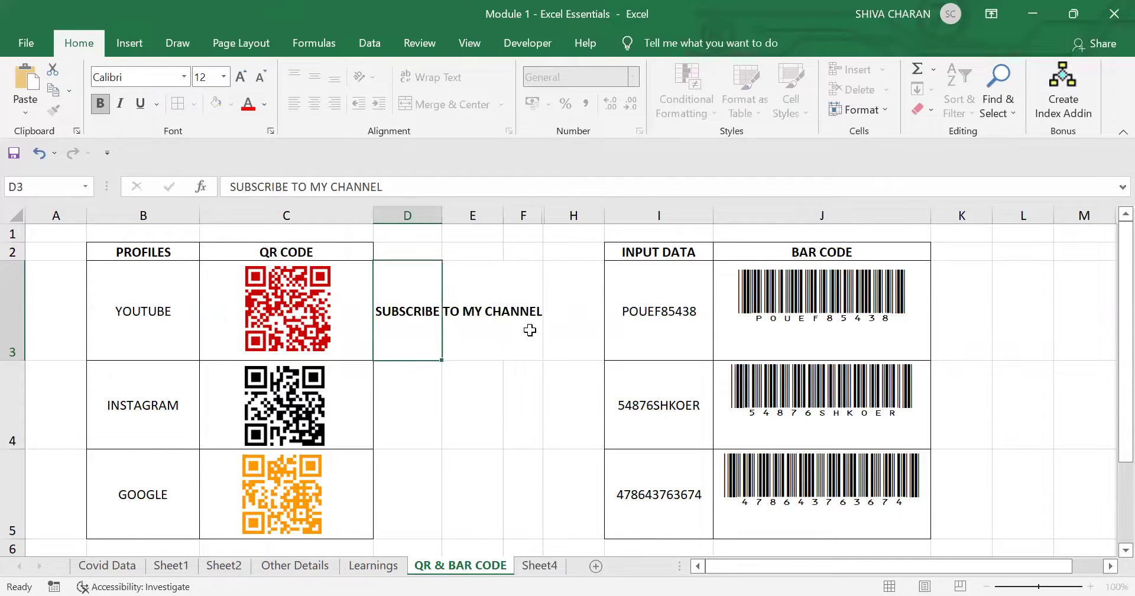
key("Return")
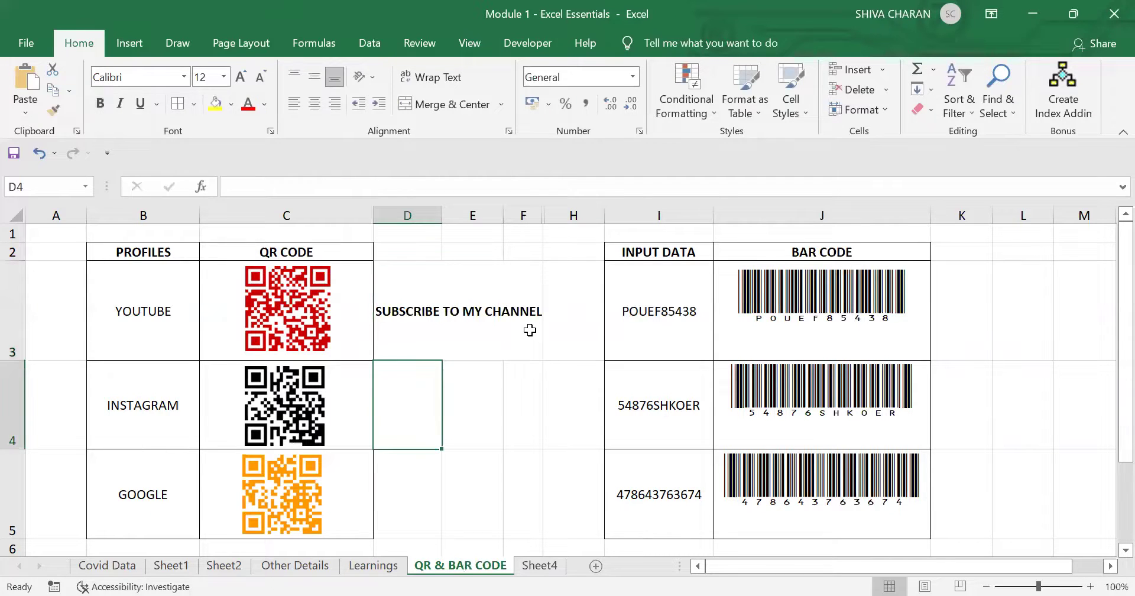
left_click(381, 318)
left_click(408, 383)
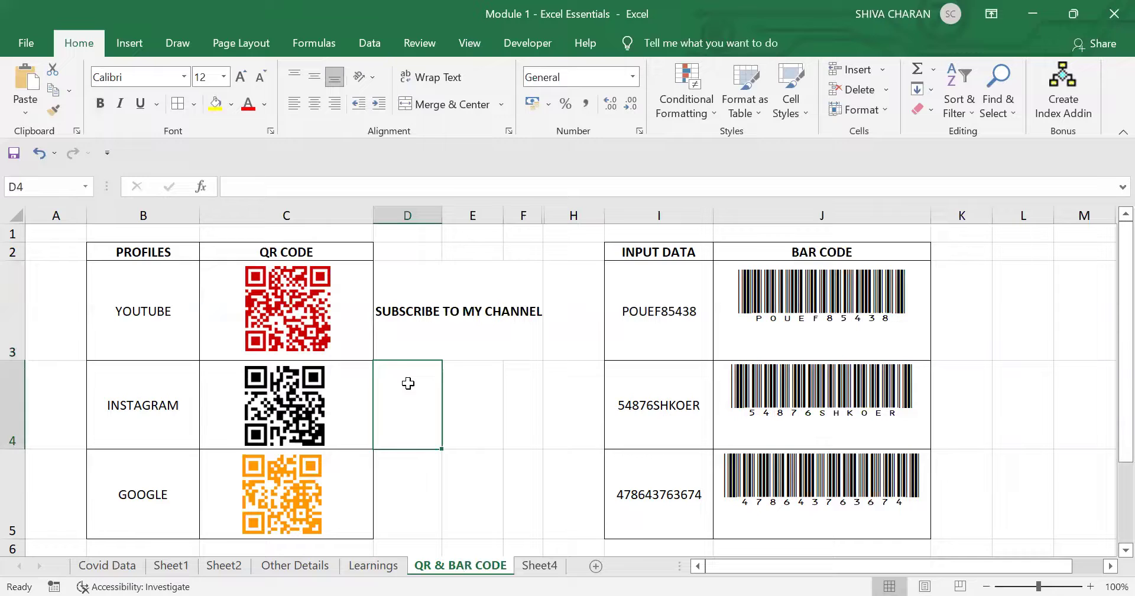
left_click(357, 328)
left_click(362, 401)
left_click(357, 482)
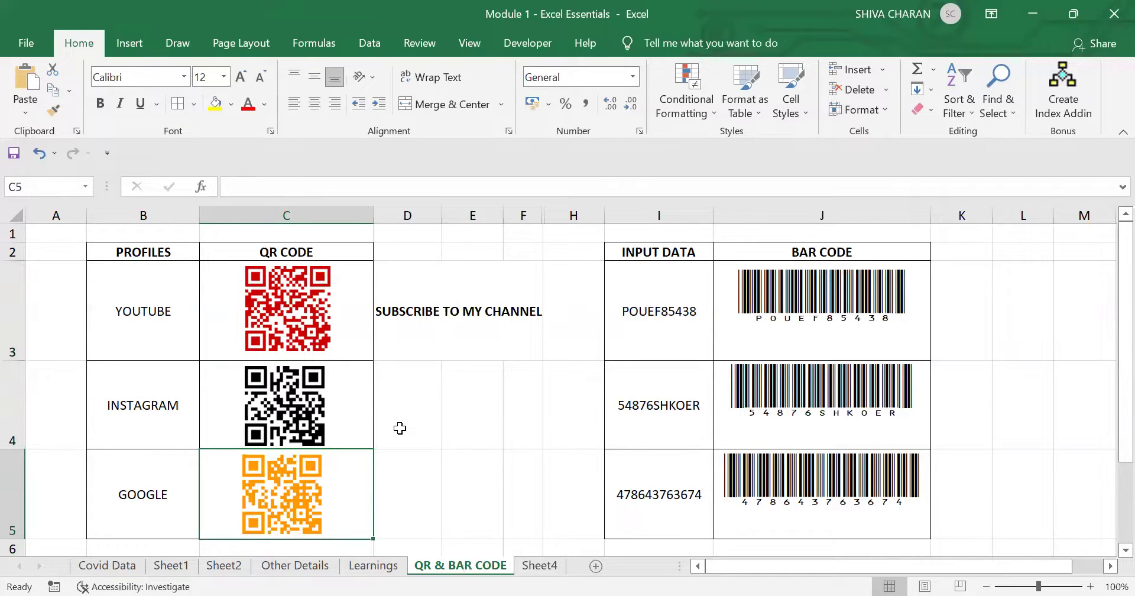
left_click(404, 408)
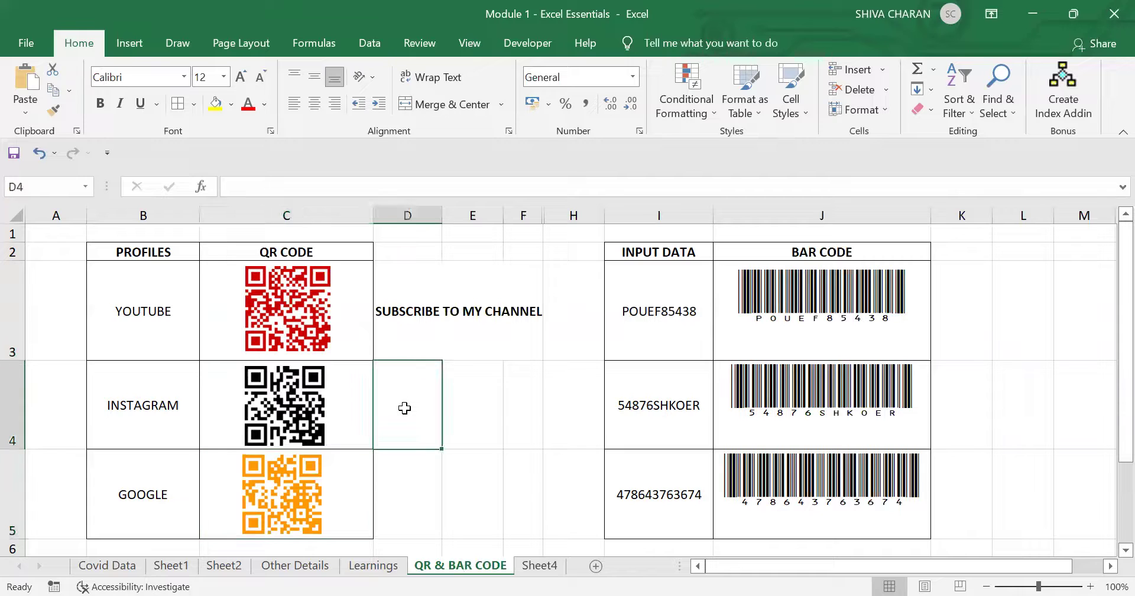
Step: Nudge the red YouTube QR code slightly down and to the right within cell C3 and deselect it
mouse_move(335, 311)
left_mouse_down()
mouse_move(341, 324)
mouse_move(339, 311)
left_mouse_up()
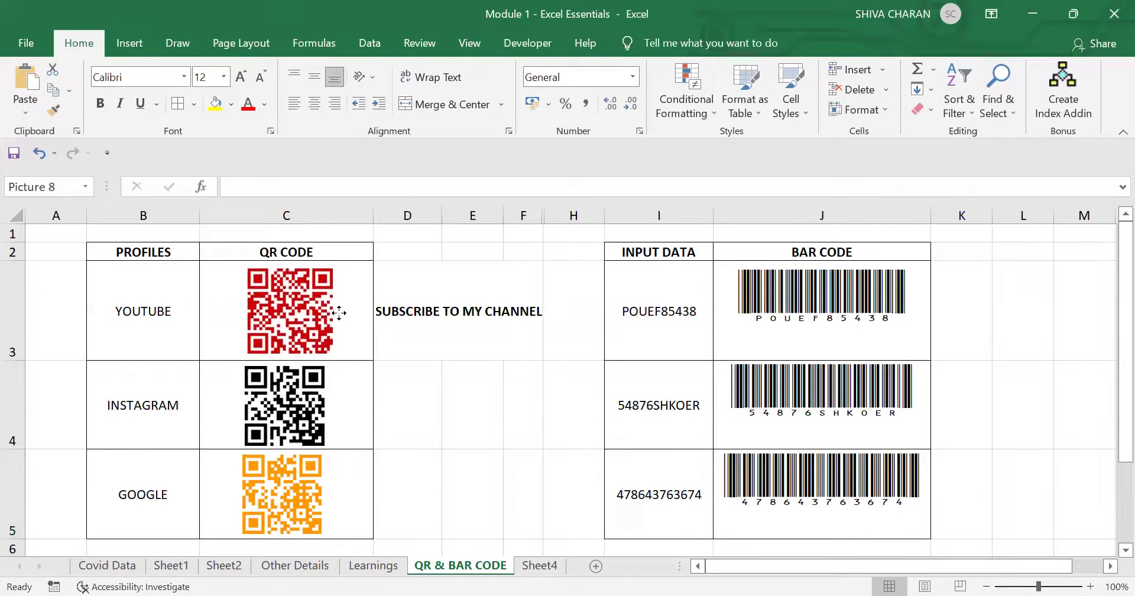
left_click(452, 381)
left_click(411, 417)
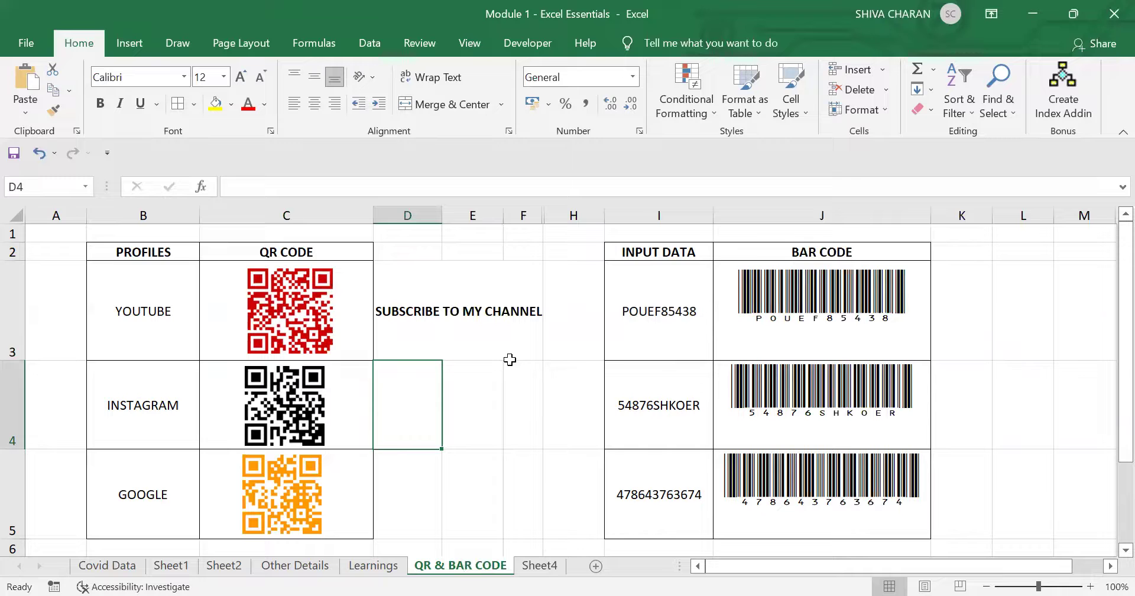
left_click(538, 437)
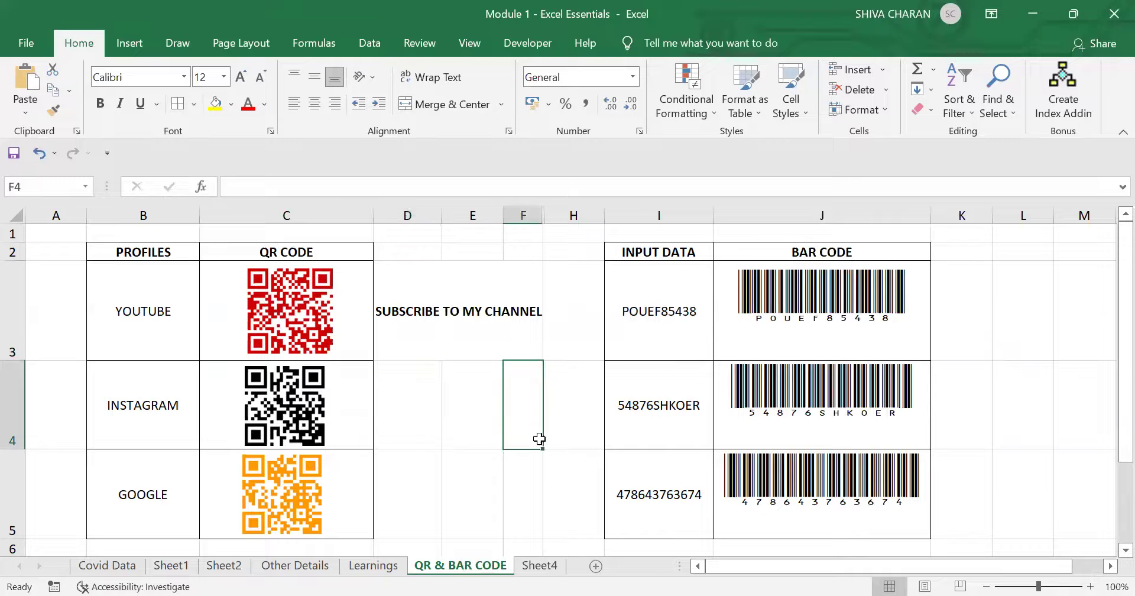
Step: Review the bar code formula in J3 and the font download link in Sheet4's notes, ending back on the QR & BAR CODE sheet
left_click(718, 341)
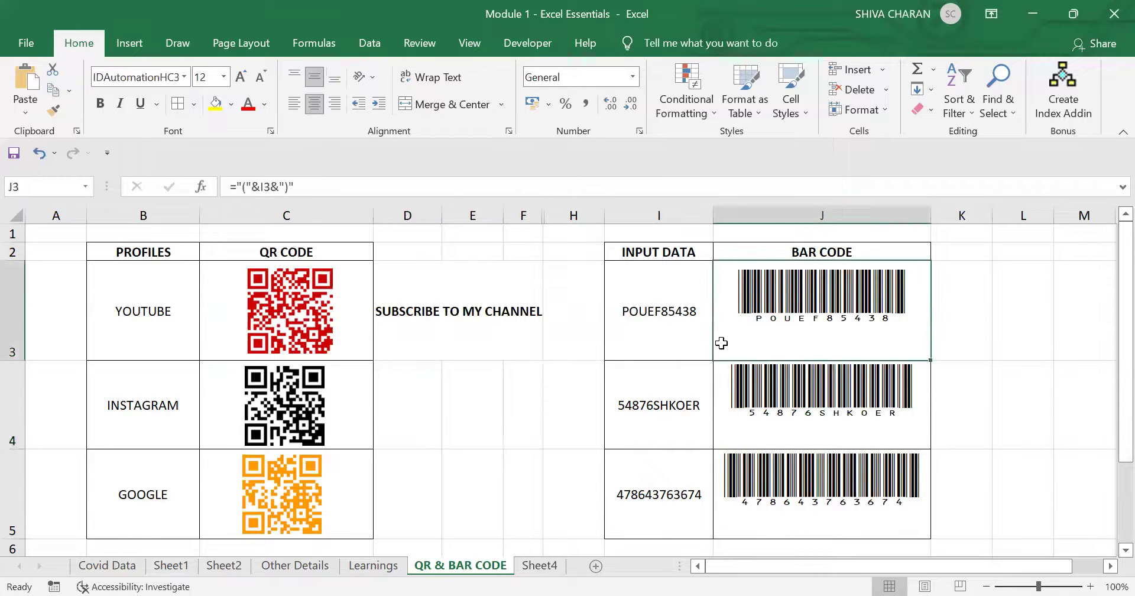
left_click(538, 565)
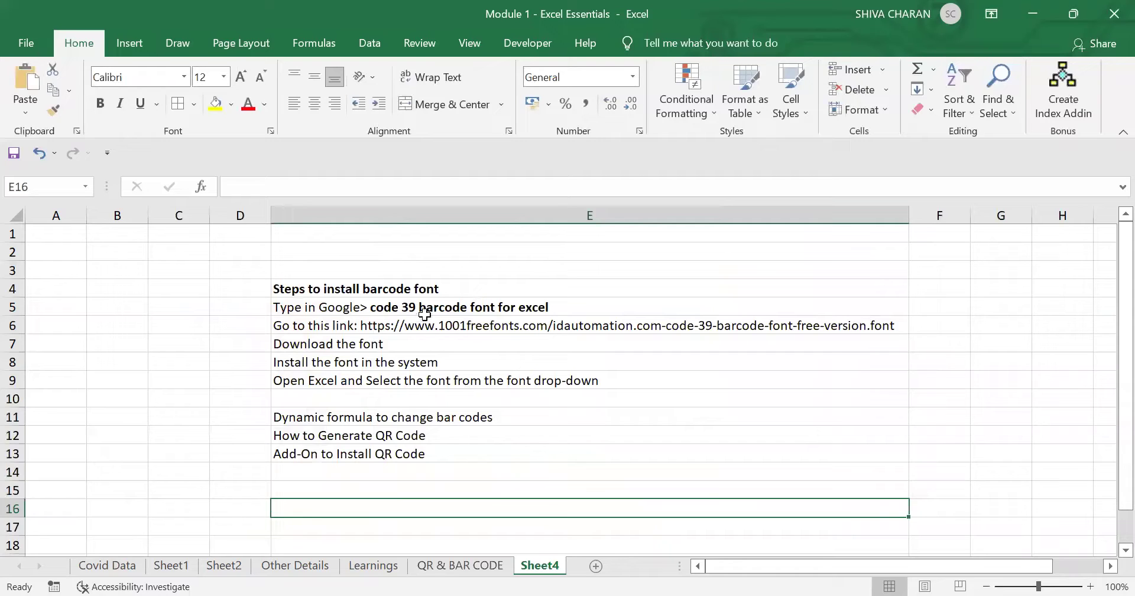
left_click(524, 324)
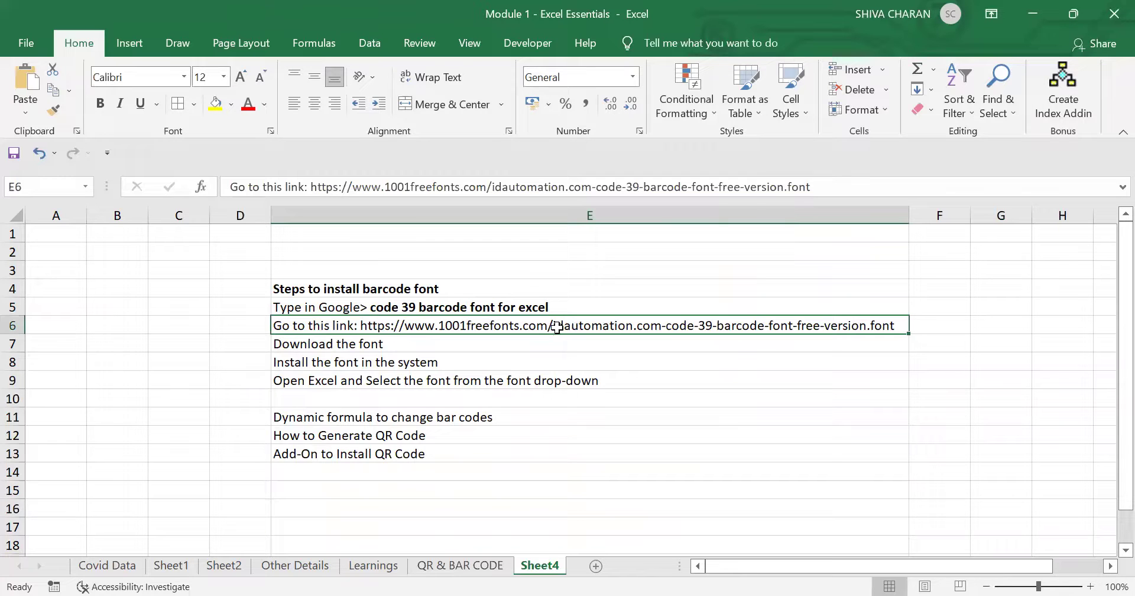
left_click(460, 566)
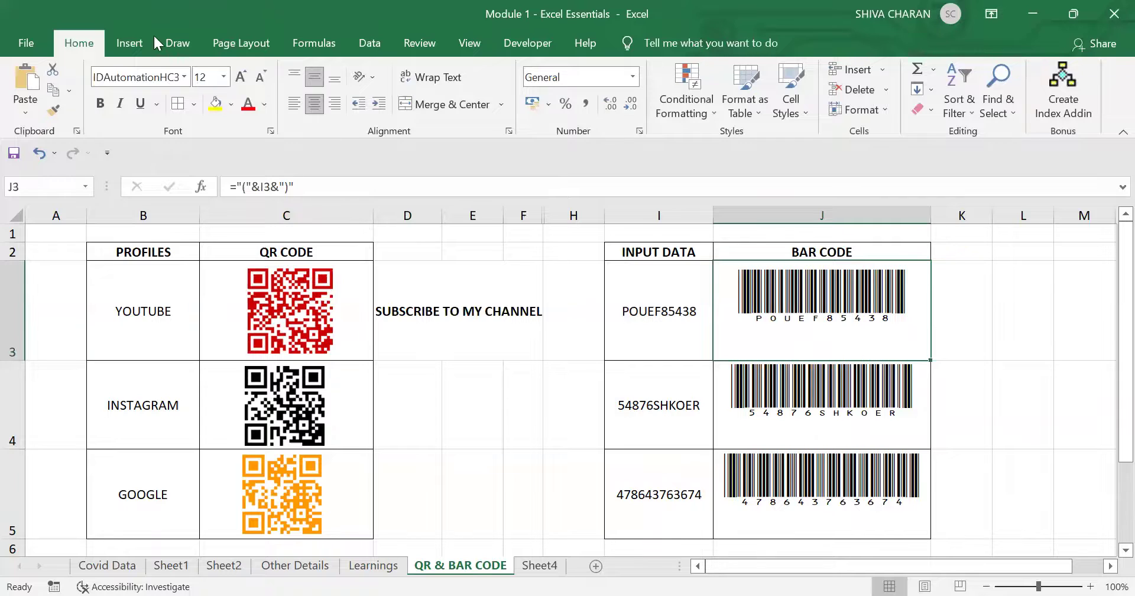
Step: Check the recently used add-ins for QR4Office and close the list without launching anything
left_click(129, 46)
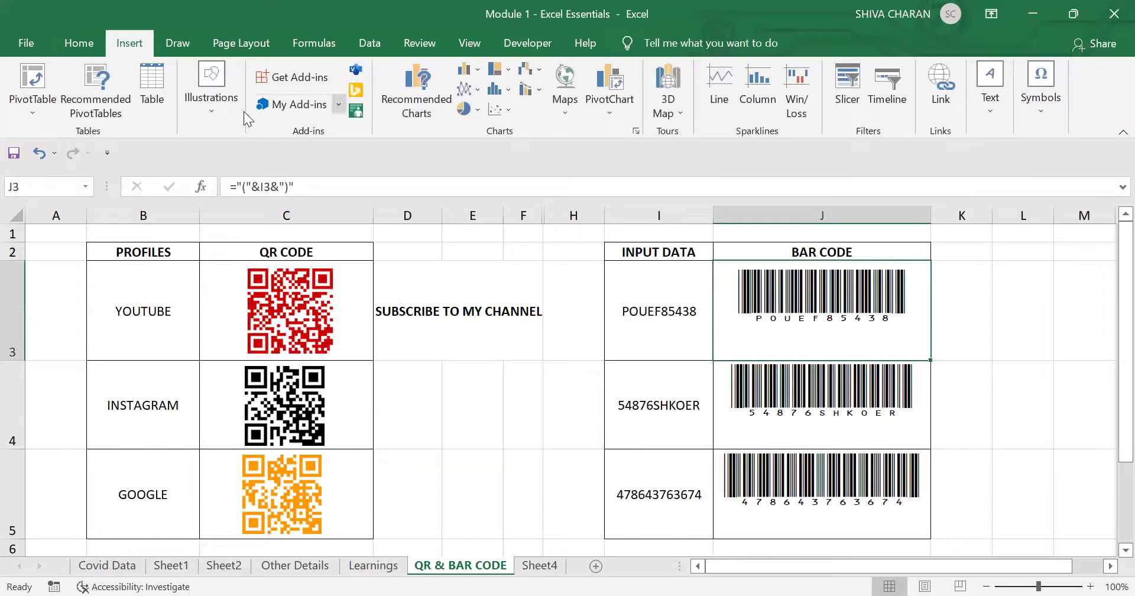
left_click(339, 105)
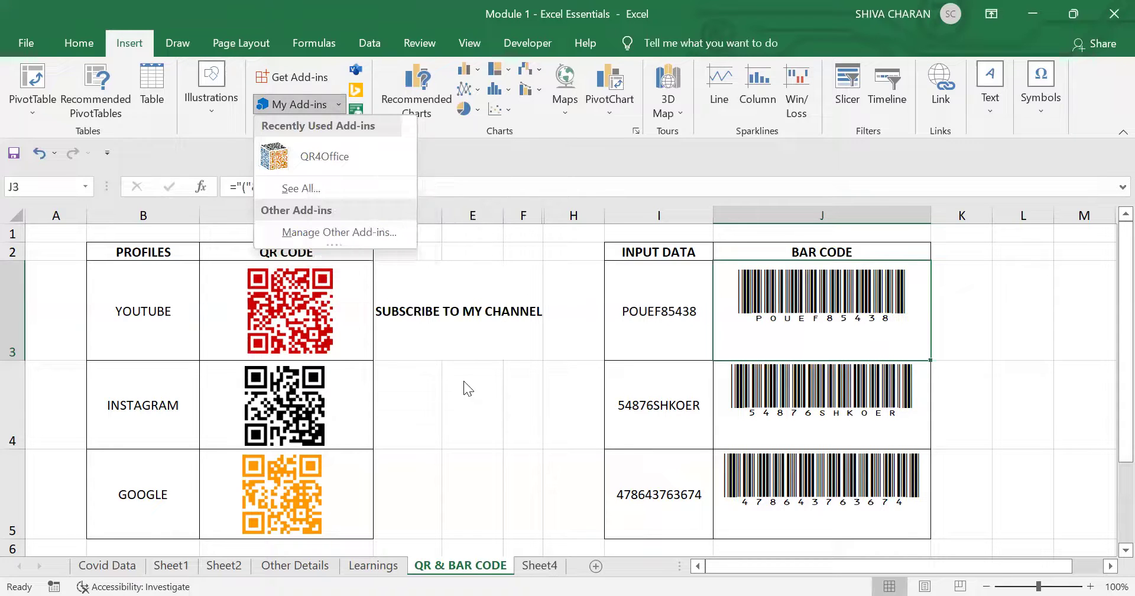
left_click(515, 459)
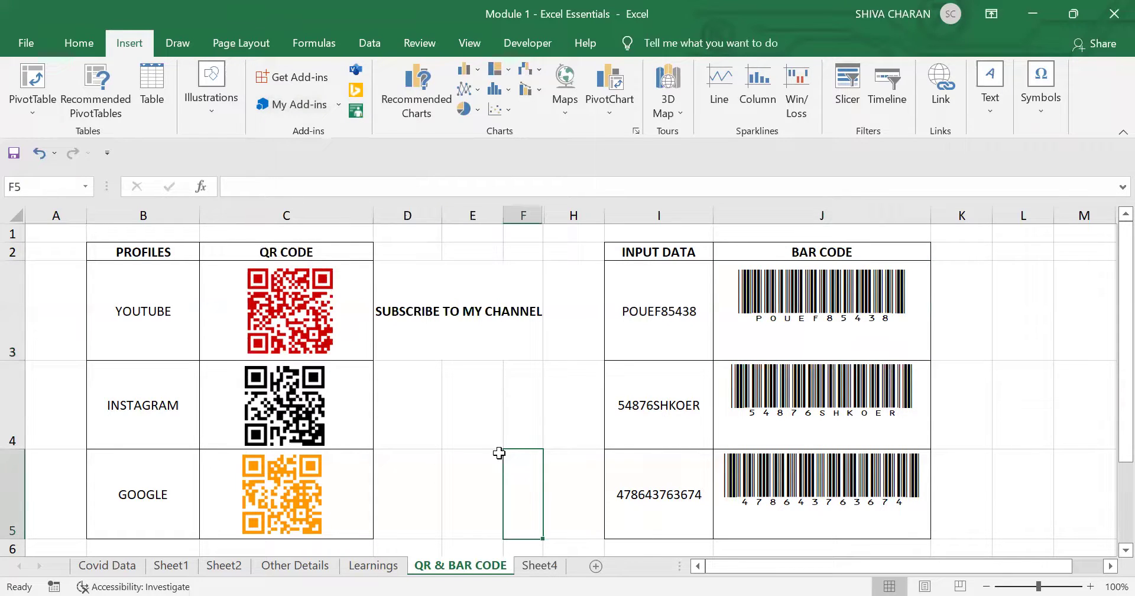
left_click(484, 430)
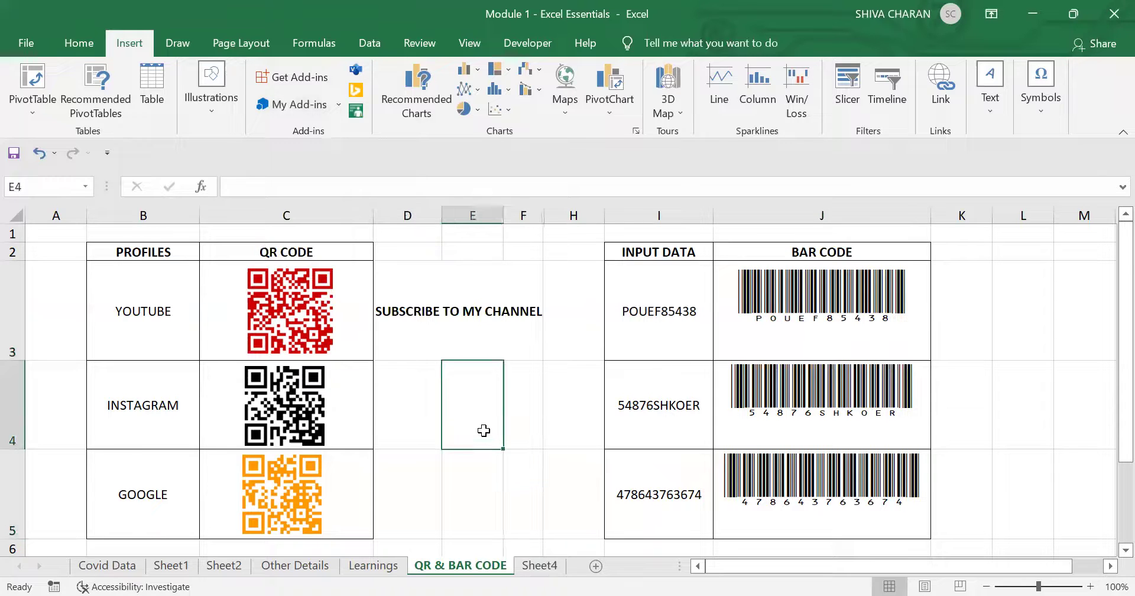